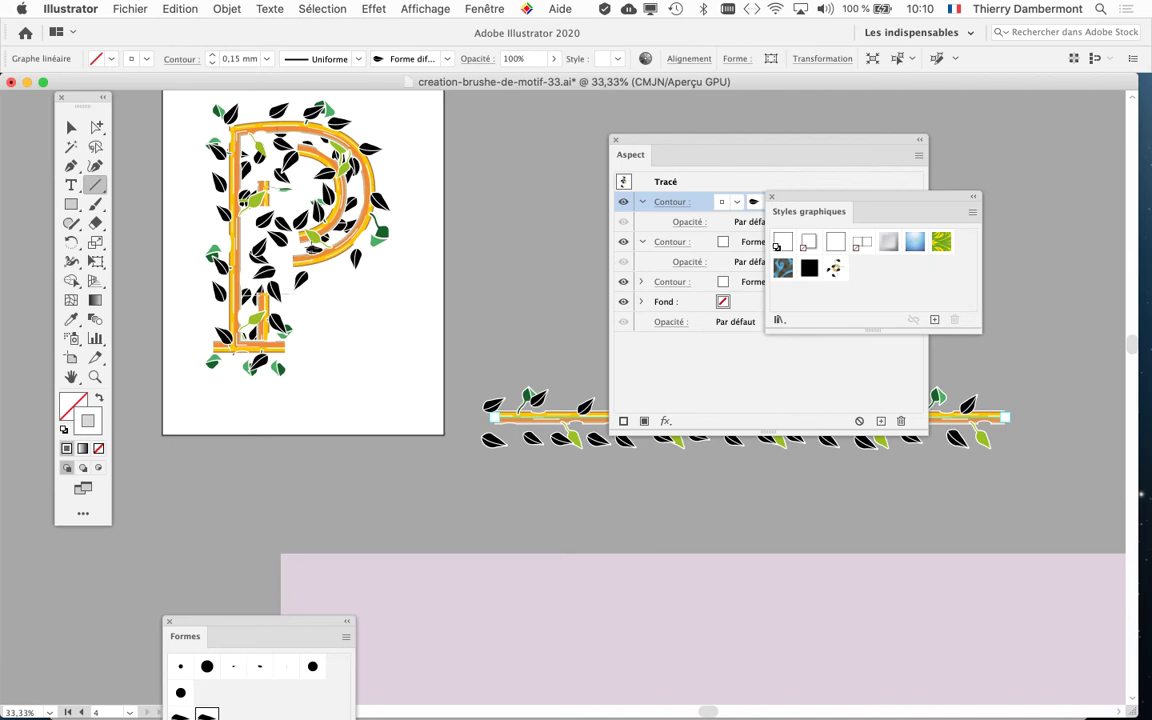
Step: Close the Appearance and Graphic Styles panels and dock the Brushes panel at upper right
{"action": "scroll", "coordinate": [315, 242], "scroll_direction": "up", "scroll_amount": 1}
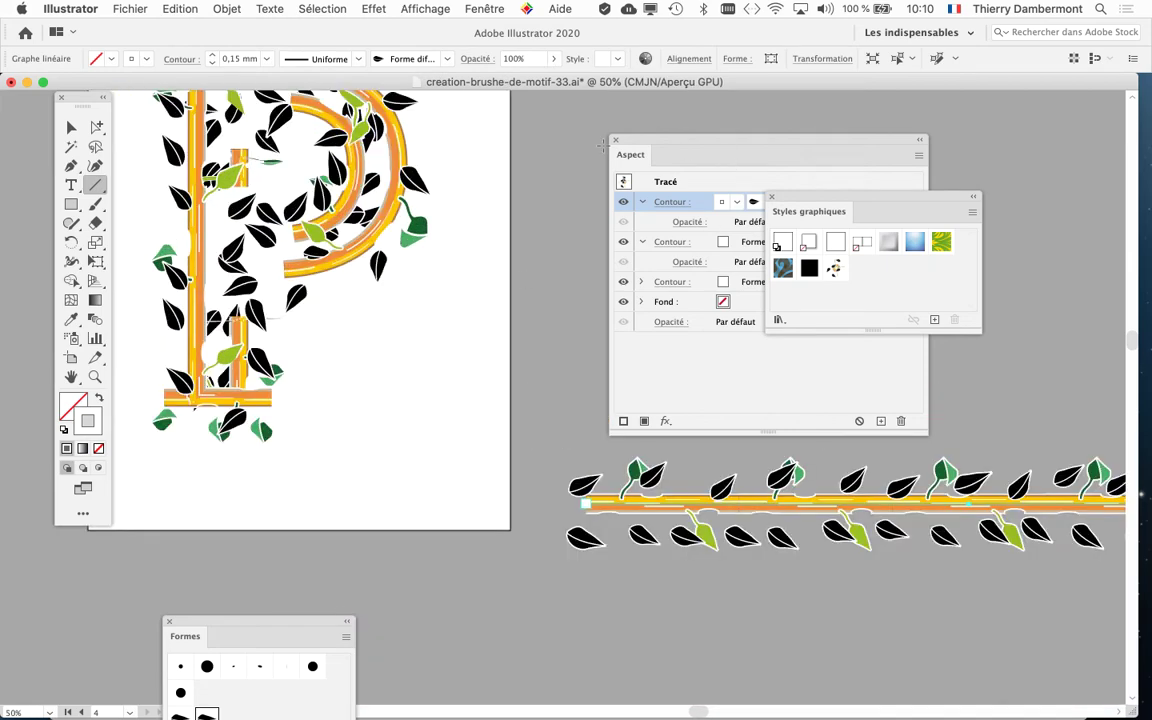
{"action": "left_click", "coordinate": [615, 140]}
{"action": "left_click", "coordinate": [770, 197]}
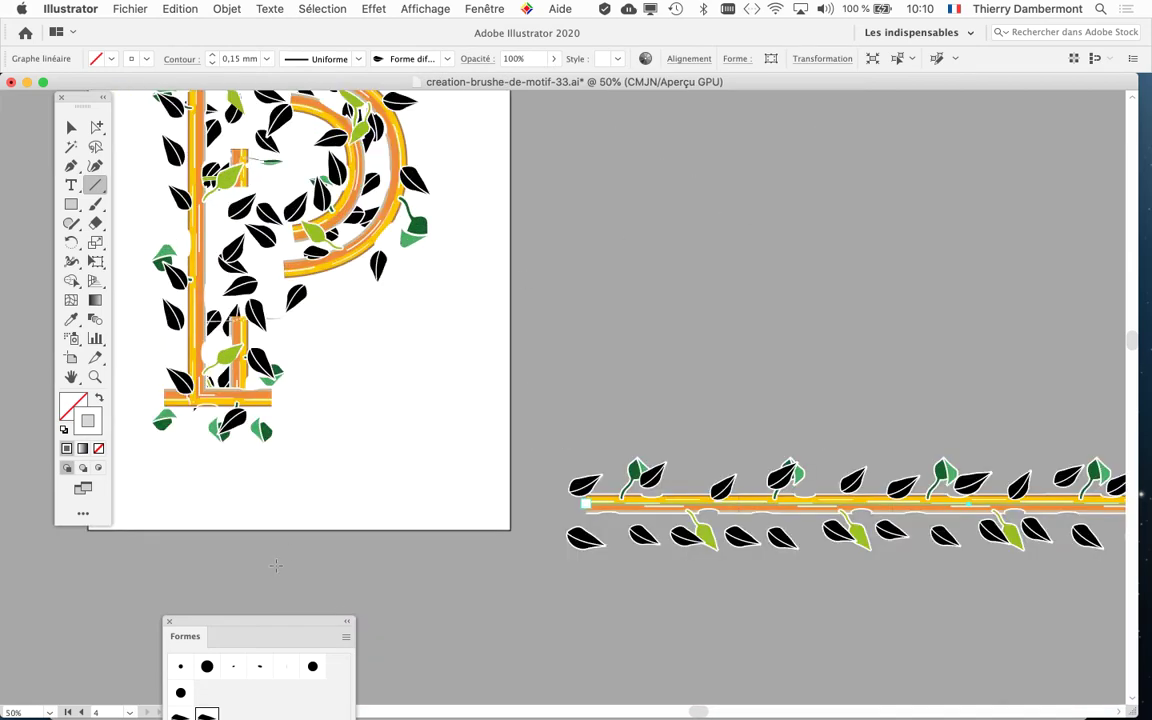
{"action": "mouse_move", "coordinate": [189, 622]}
{"action": "left_mouse_down"}
{"action": "mouse_move", "coordinate": [787, 145]}
{"action": "mouse_move", "coordinate": [807, 95]}
{"action": "mouse_move", "coordinate": [697, 80]}
{"action": "mouse_move", "coordinate": [788, 76]}
{"action": "left_mouse_up"}
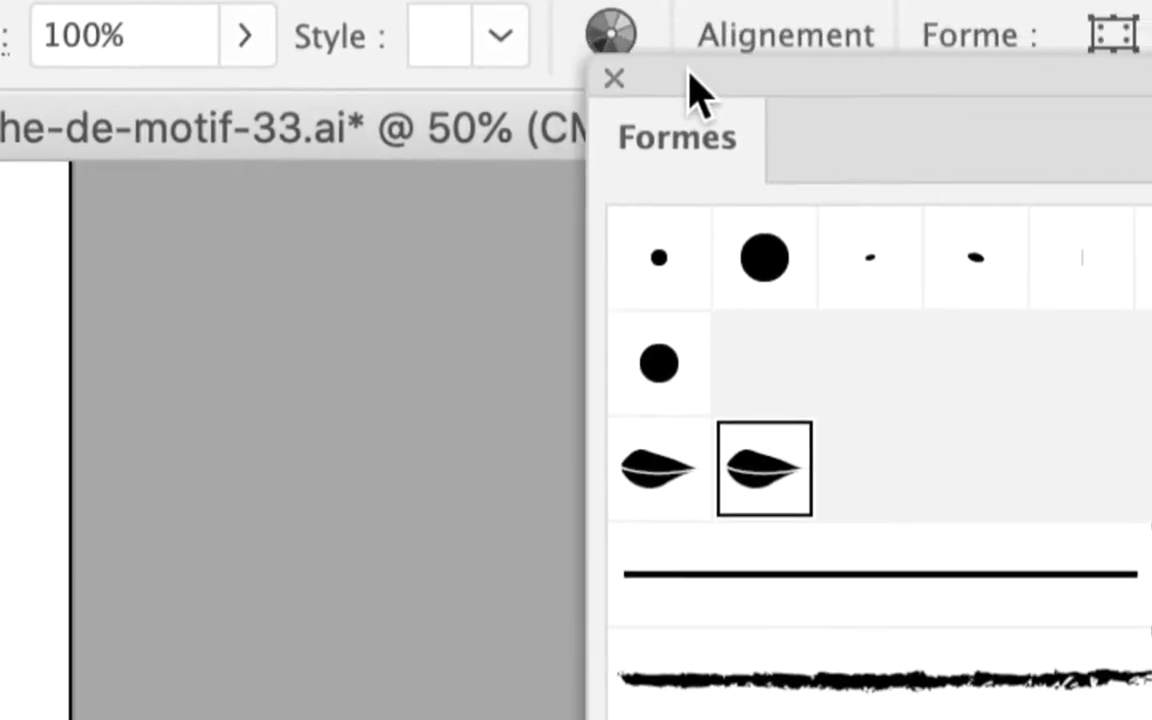
{"action": "left_click_drag", "start_coordinate": [697, 80], "coordinate": [728, 100]}
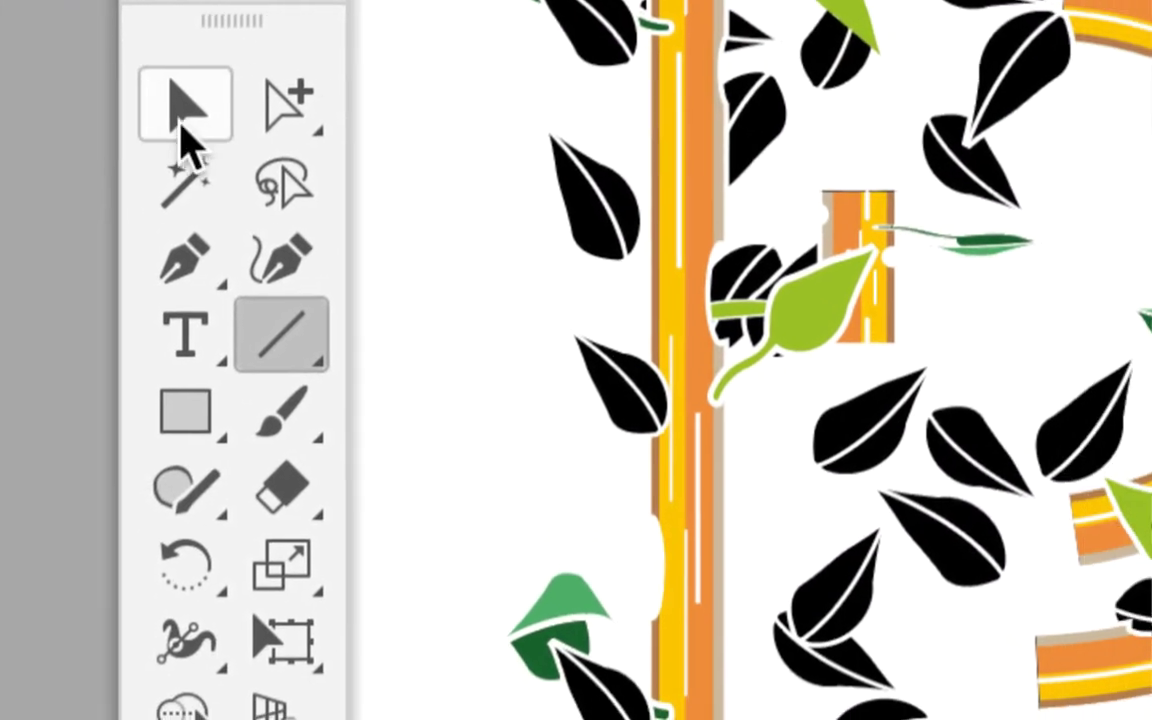
Step: Drag the left leaf art brush onto the canvas and place it in clear space
{"action": "left_click", "coordinate": [183, 127]}
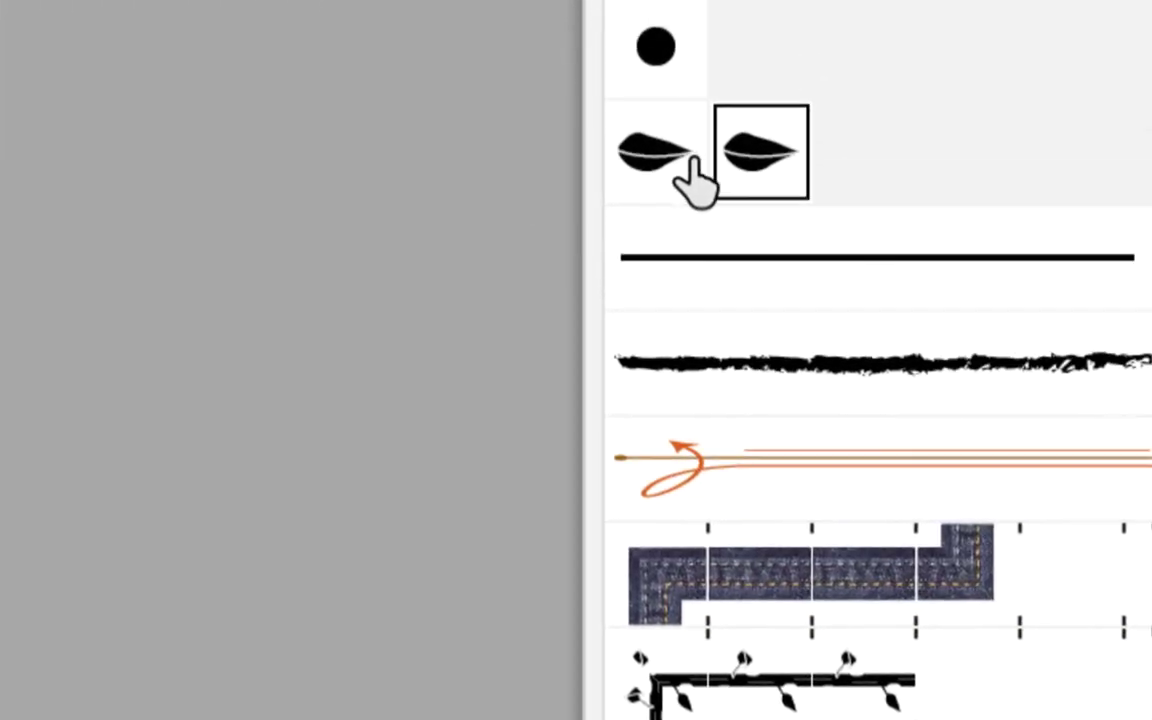
{"action": "left_click", "coordinate": [684, 163]}
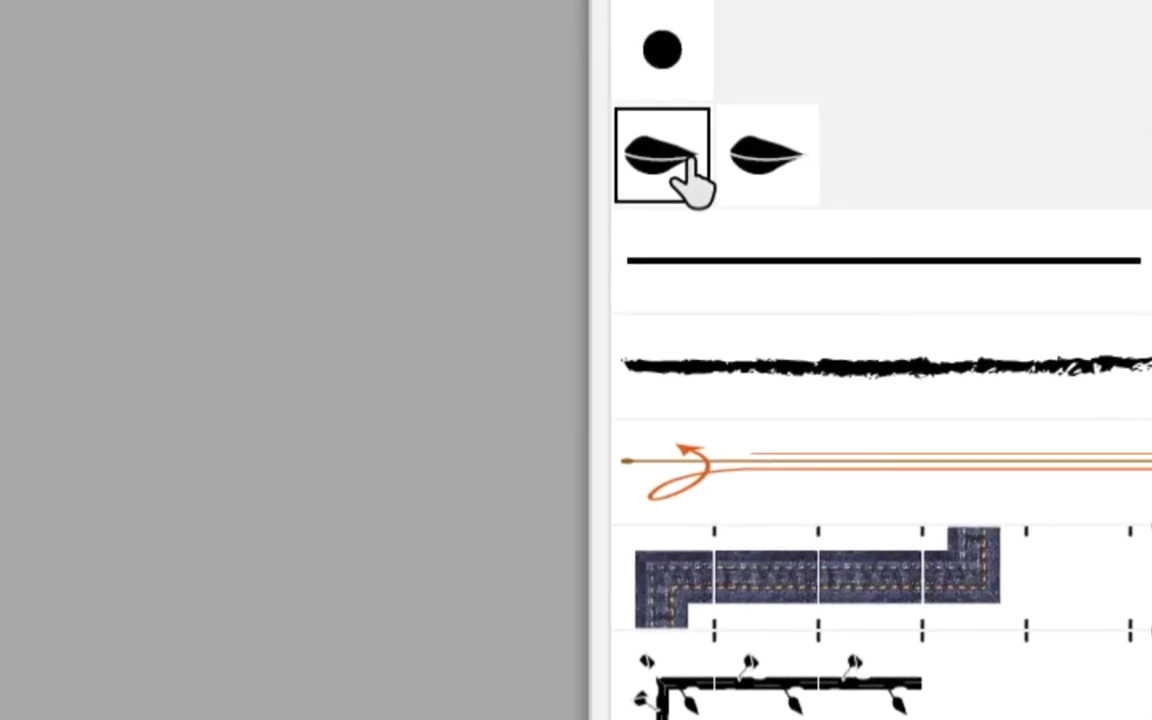
{"action": "left_click", "coordinate": [713, 162]}
{"action": "left_click_drag", "start_coordinate": [689, 180], "coordinate": [580, 170]}
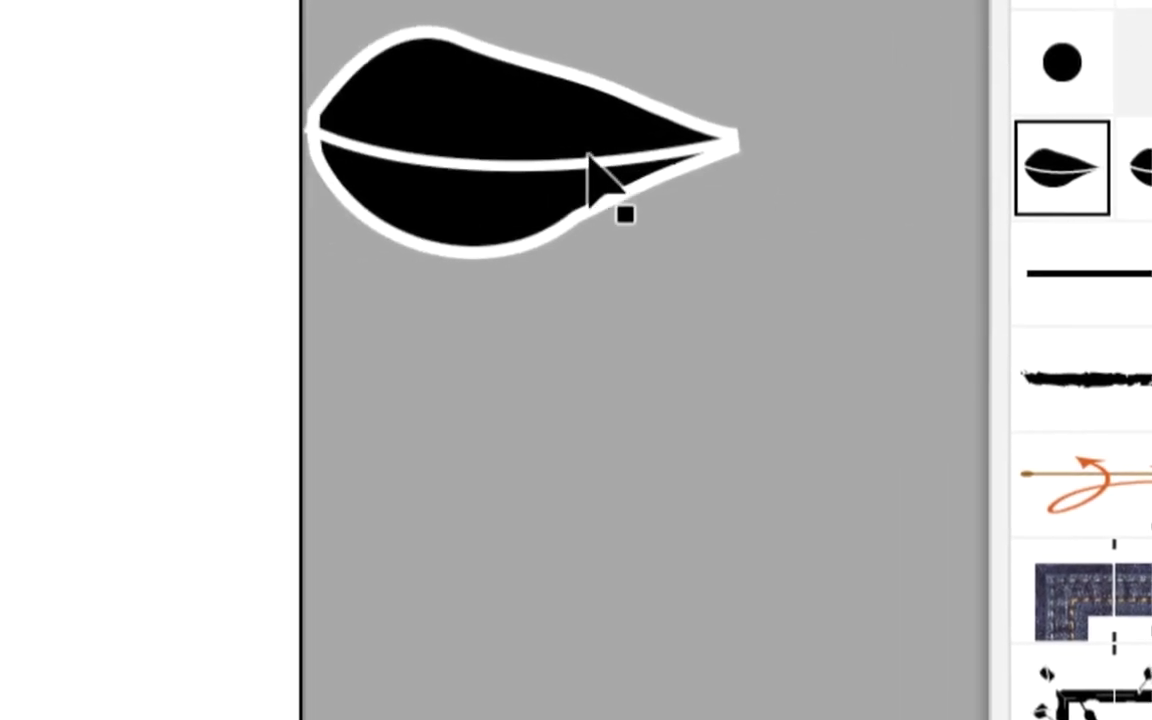
{"action": "left_click", "coordinate": [577, 150]}
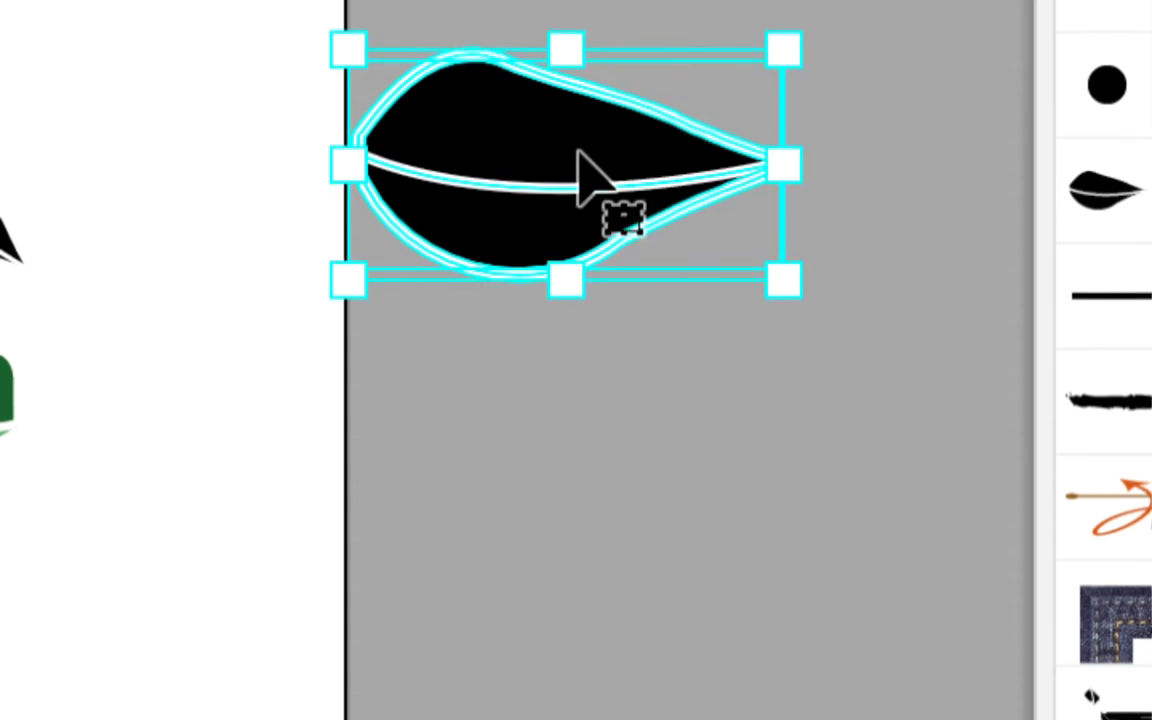
{"action": "left_click_drag", "start_coordinate": [577, 150], "coordinate": [583, 180]}
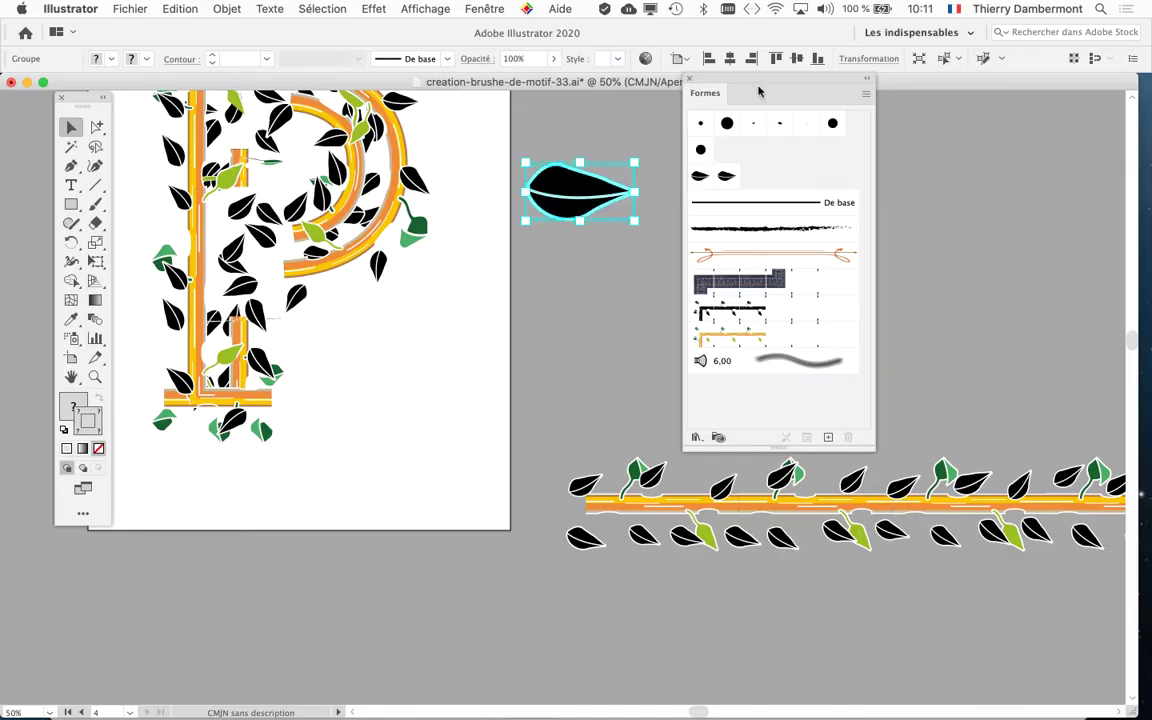
Step: Move the Brushes panel aside, then zoom and pan to centre the leaf
{"action": "left_click_drag", "start_coordinate": [759, 91], "coordinate": [930, 120]}
{"action": "scroll", "coordinate": [627, 192], "scroll_direction": "up", "scroll_amount": 2, "text": "alt"}
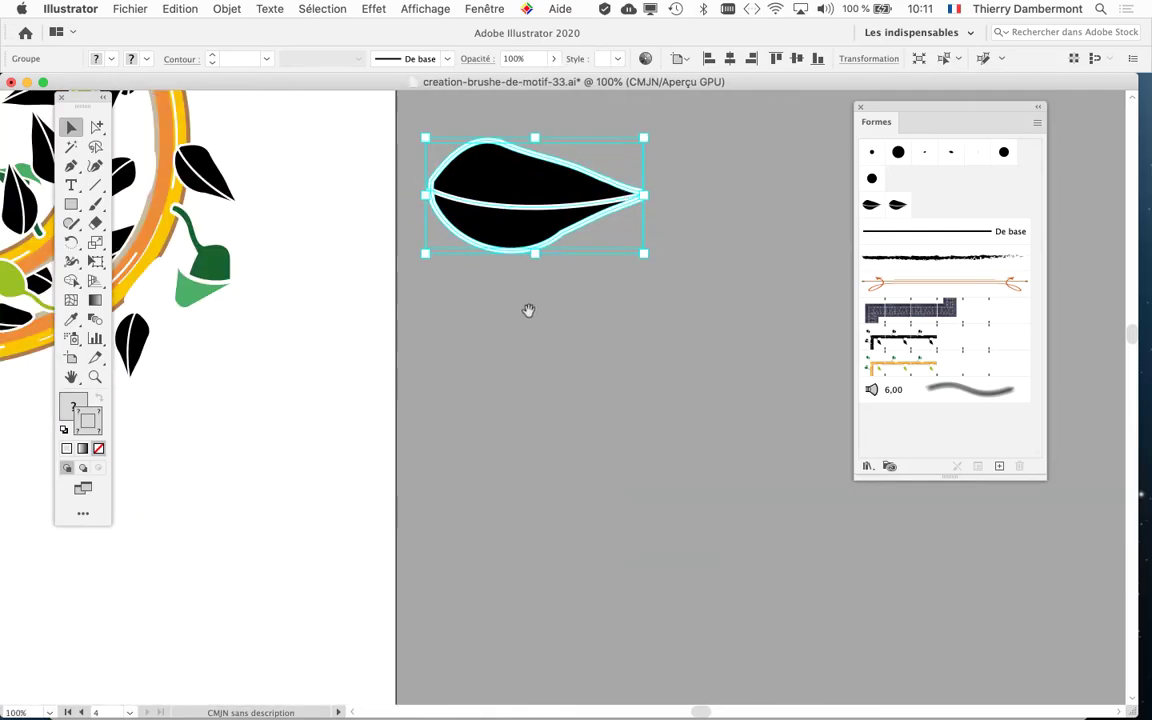
{"action": "scroll", "coordinate": [504, 284], "scroll_direction": "up", "scroll_amount": 1, "text": "alt"}
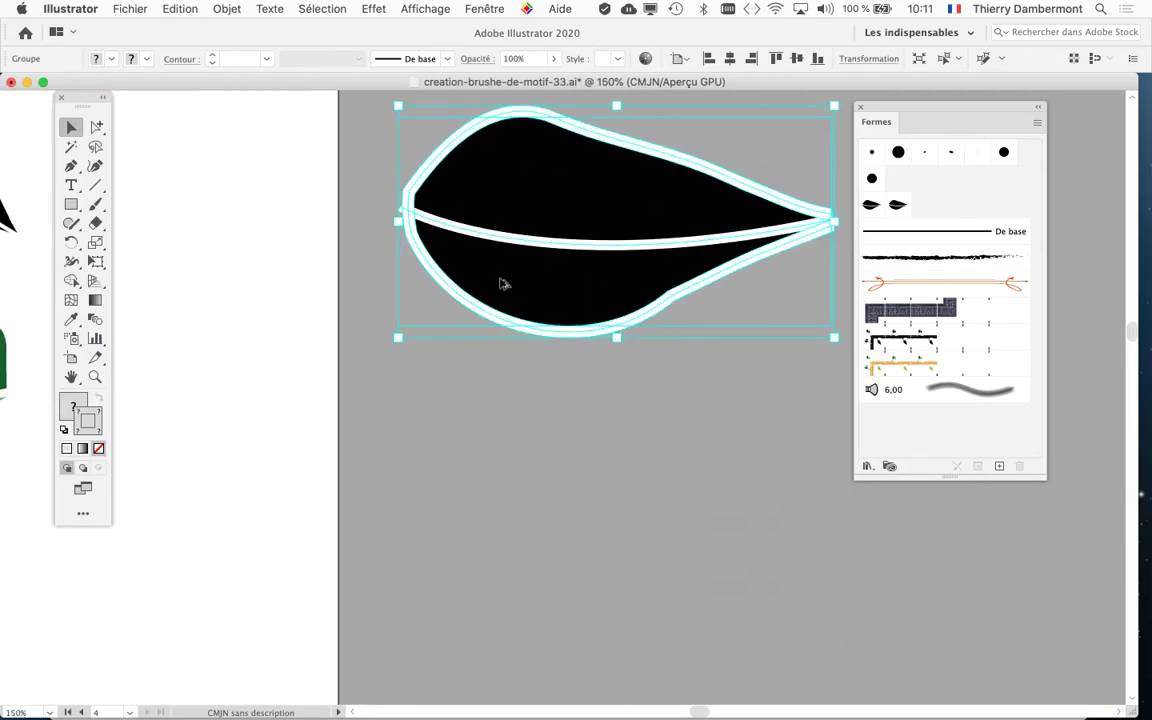
{"action": "left_click_drag", "start_coordinate": [527, 278], "coordinate": [474, 339]}
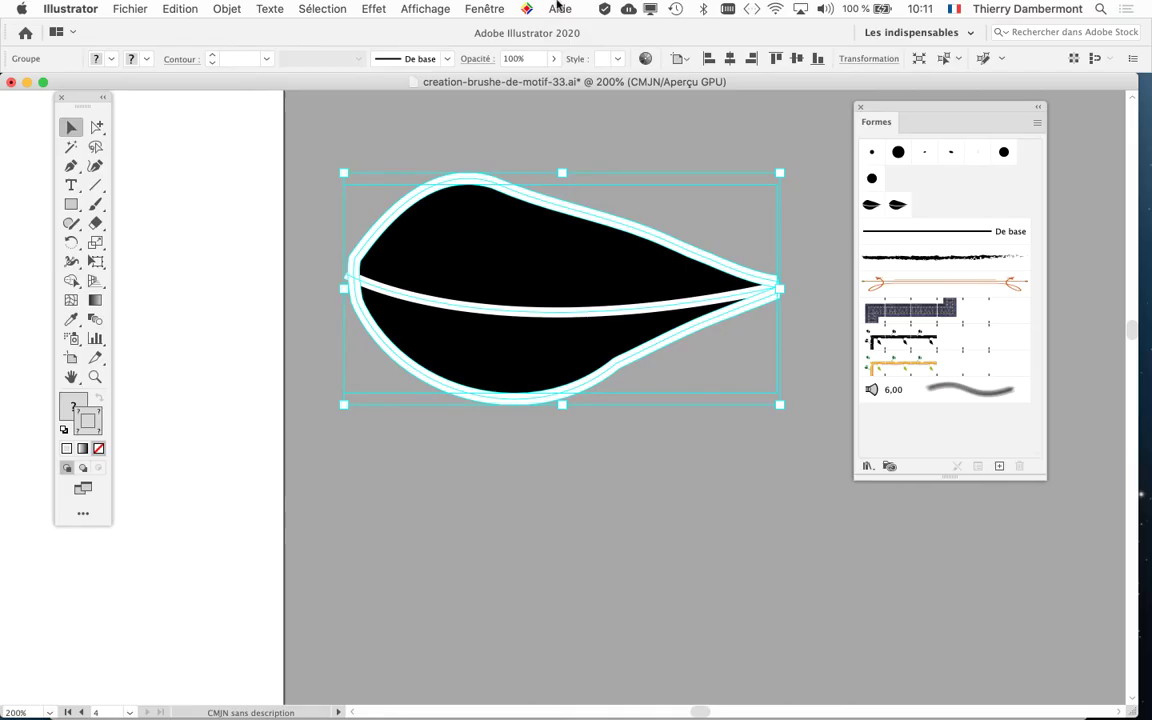
{"action": "left_click", "coordinate": [484, 8]}
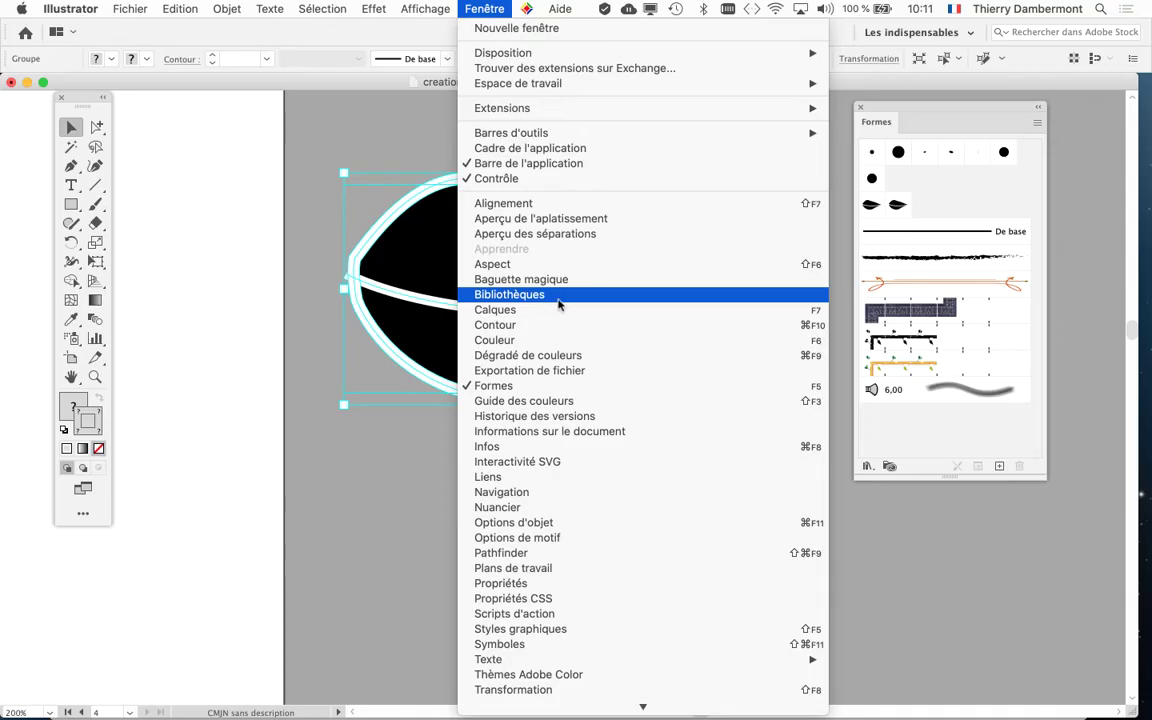
Step: Open the Layers panel, shrink it and place it beside the leaf
{"action": "left_click", "coordinate": [510, 309]}
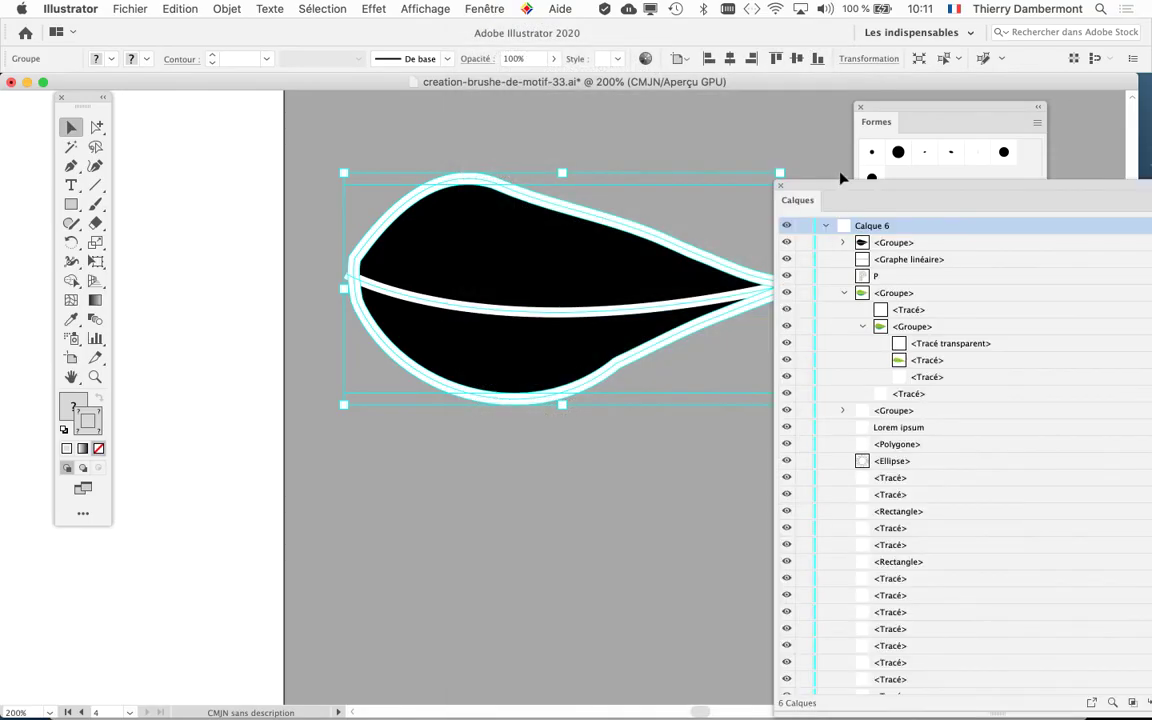
{"action": "left_click_drag", "start_coordinate": [830, 190], "coordinate": [650, 65]}
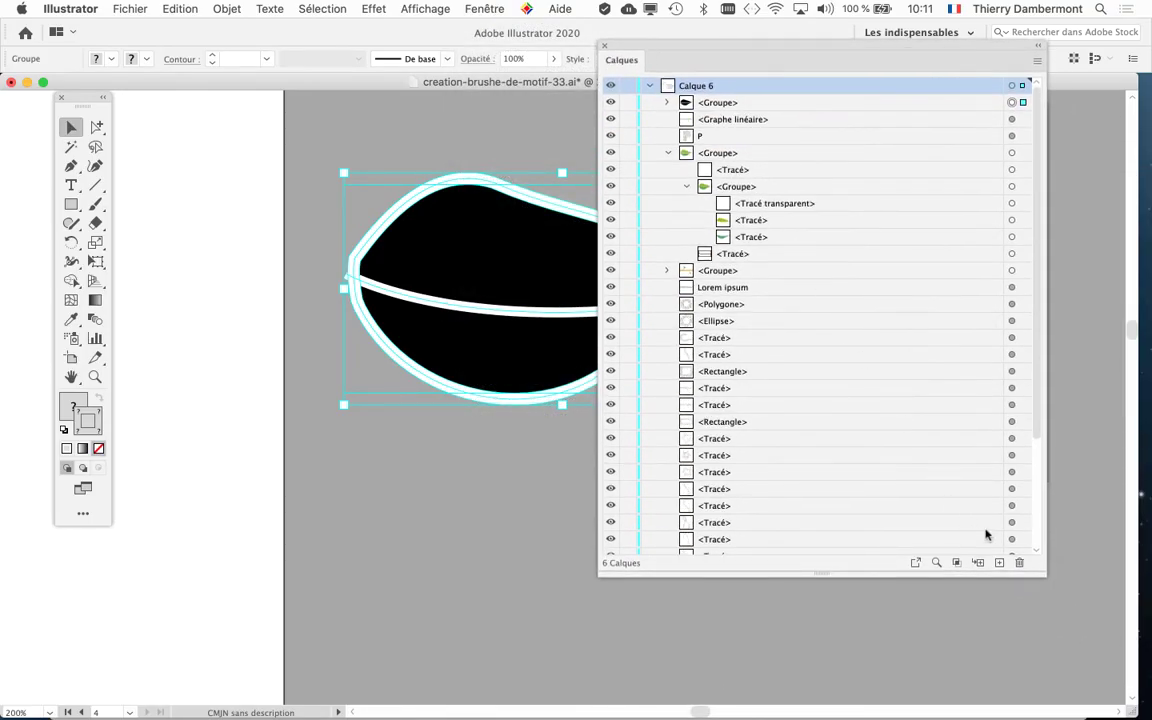
{"action": "left_click_drag", "start_coordinate": [1042, 574], "coordinate": [979, 384]}
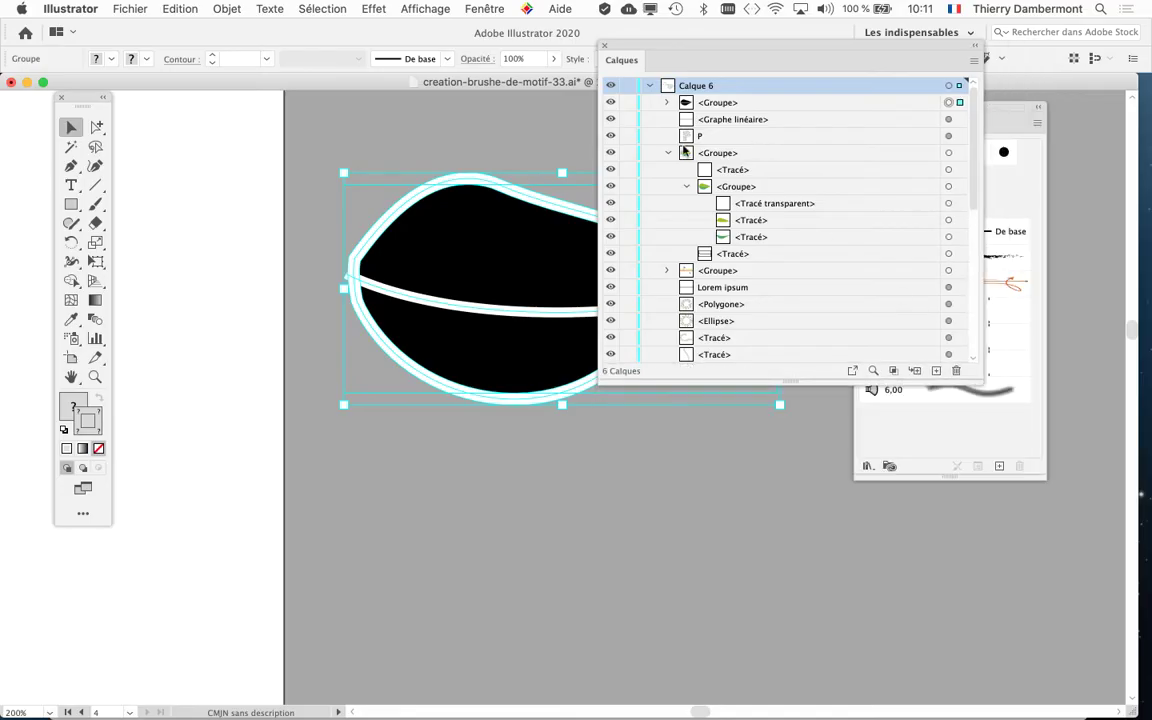
{"action": "left_click_drag", "start_coordinate": [668, 50], "coordinate": [715, 118]}
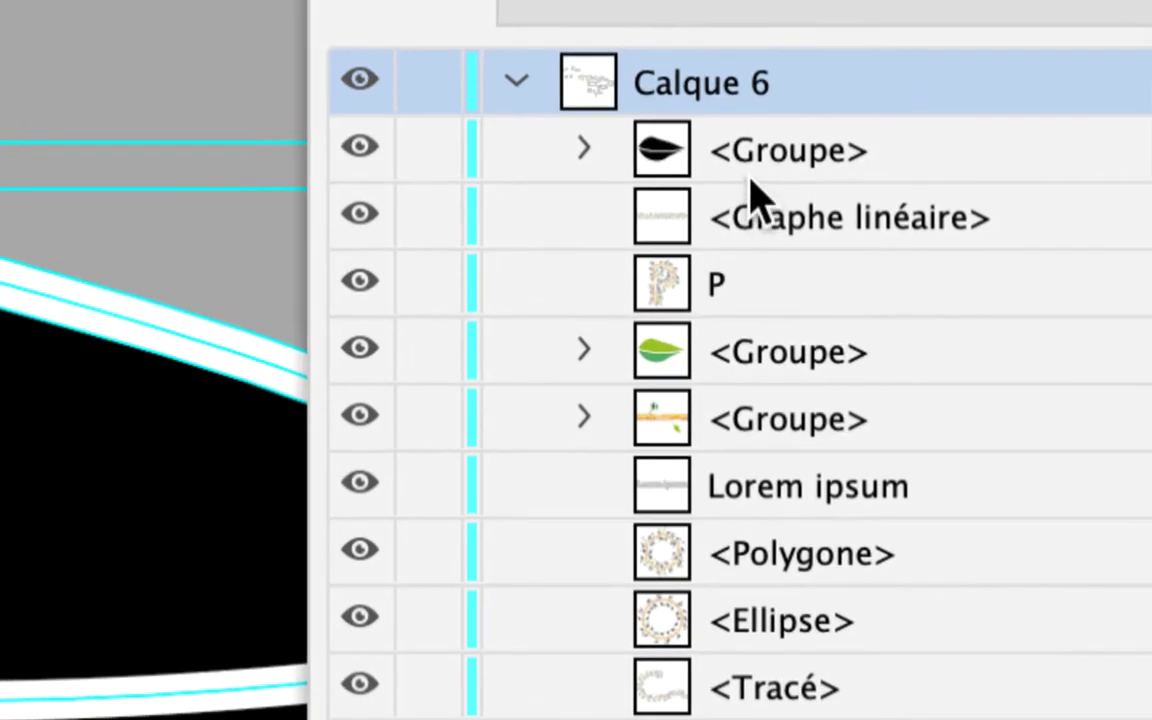
Step: Expand the leaf <Groupe> and target its first <Tracé>
{"action": "left_click", "coordinate": [738, 212]}
{"action": "left_click", "coordinate": [662, 207]}
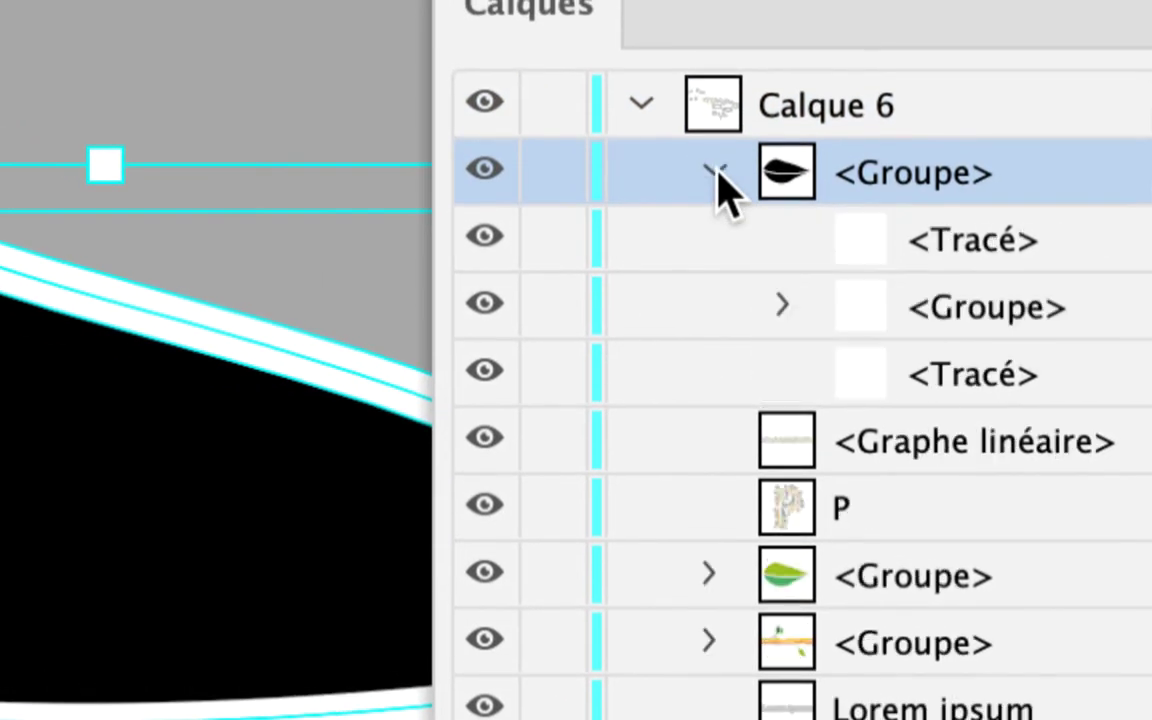
{"action": "left_click", "coordinate": [930, 243]}
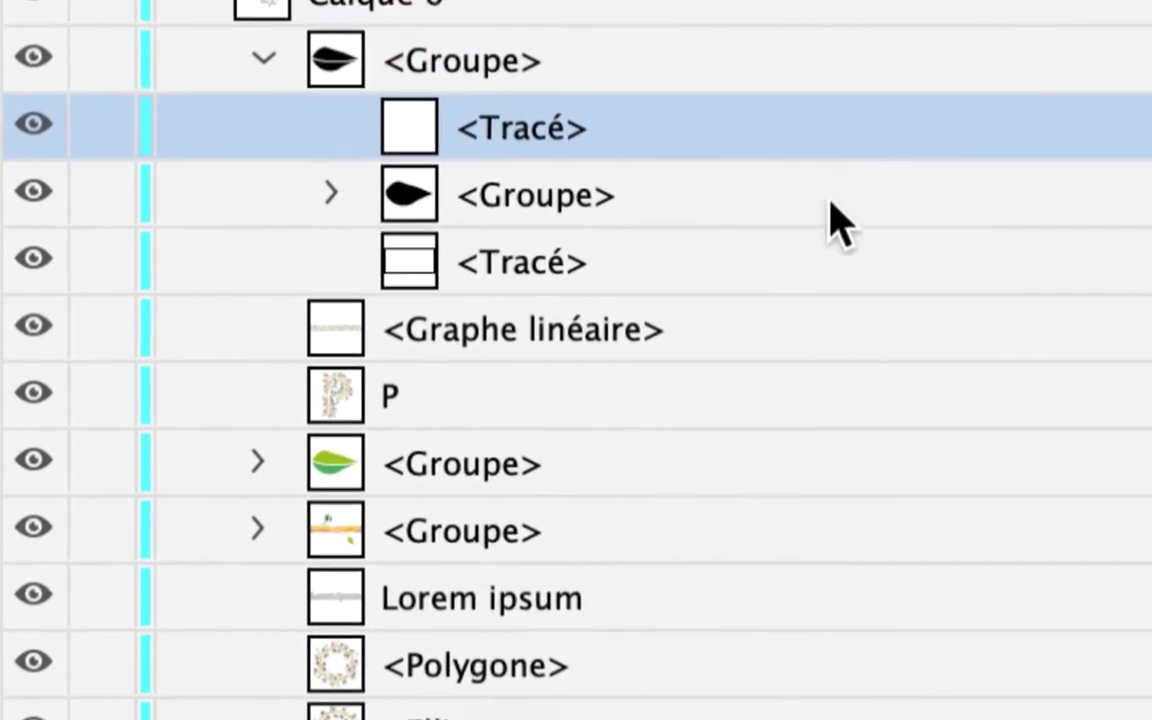
{"action": "left_click", "coordinate": [927, 178]}
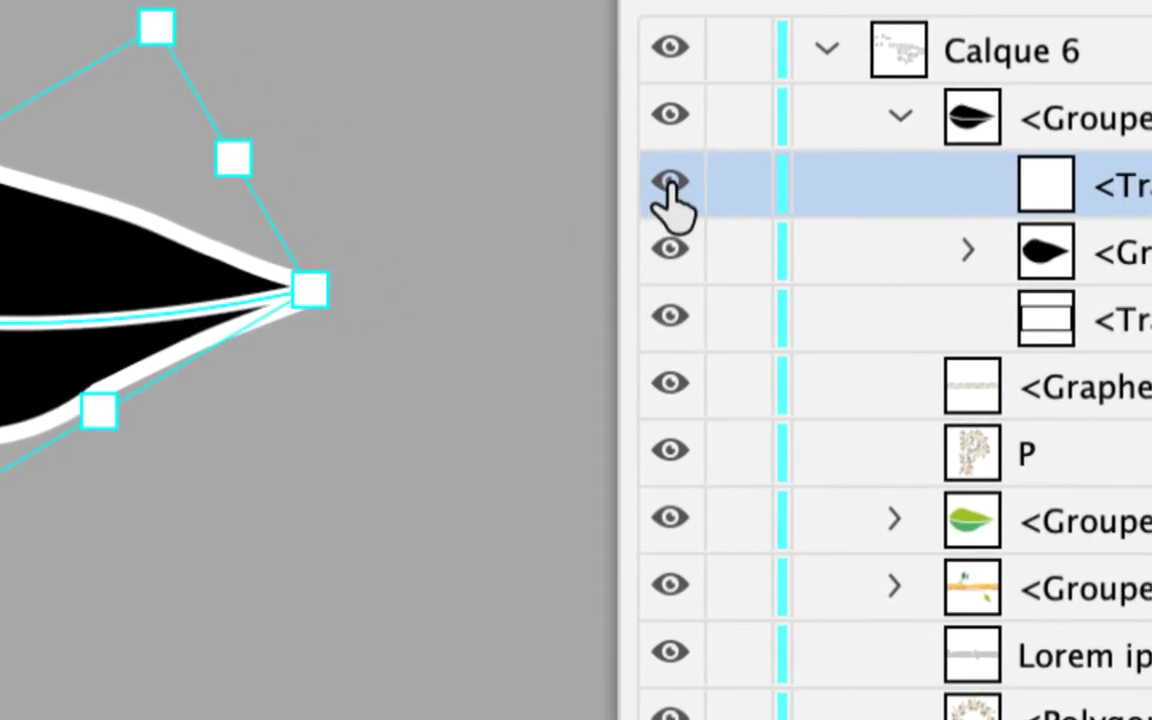
{"action": "left_click", "coordinate": [670, 188]}
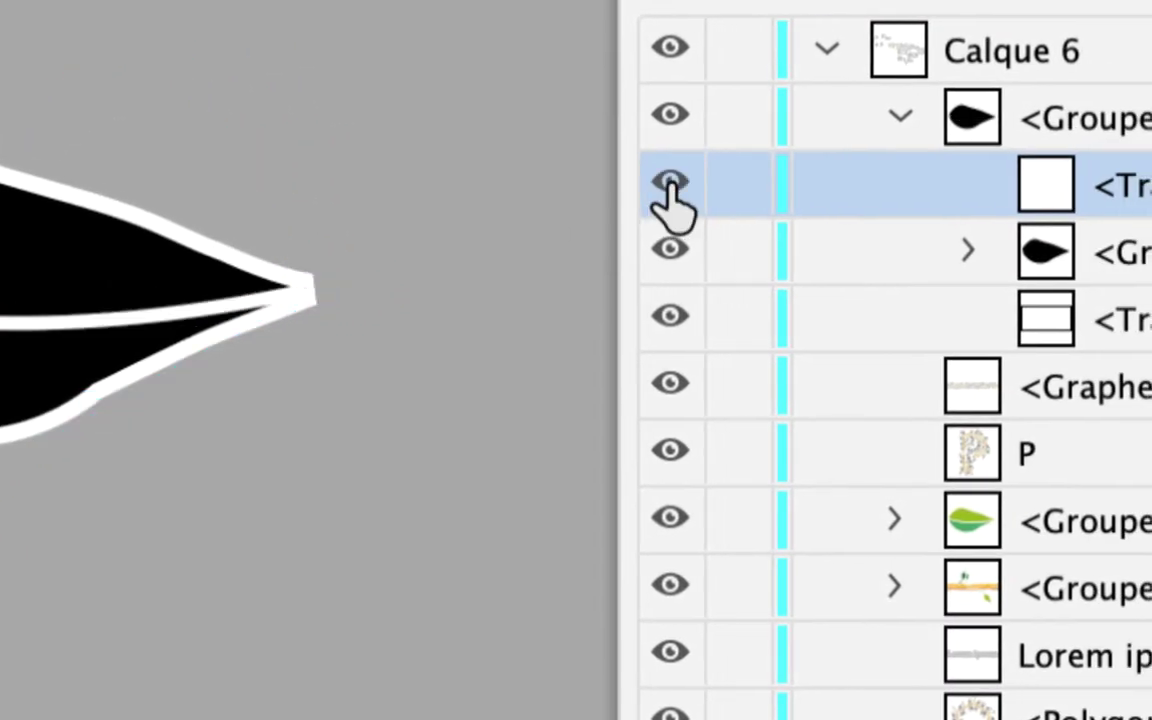
{"action": "left_click", "coordinate": [671, 188]}
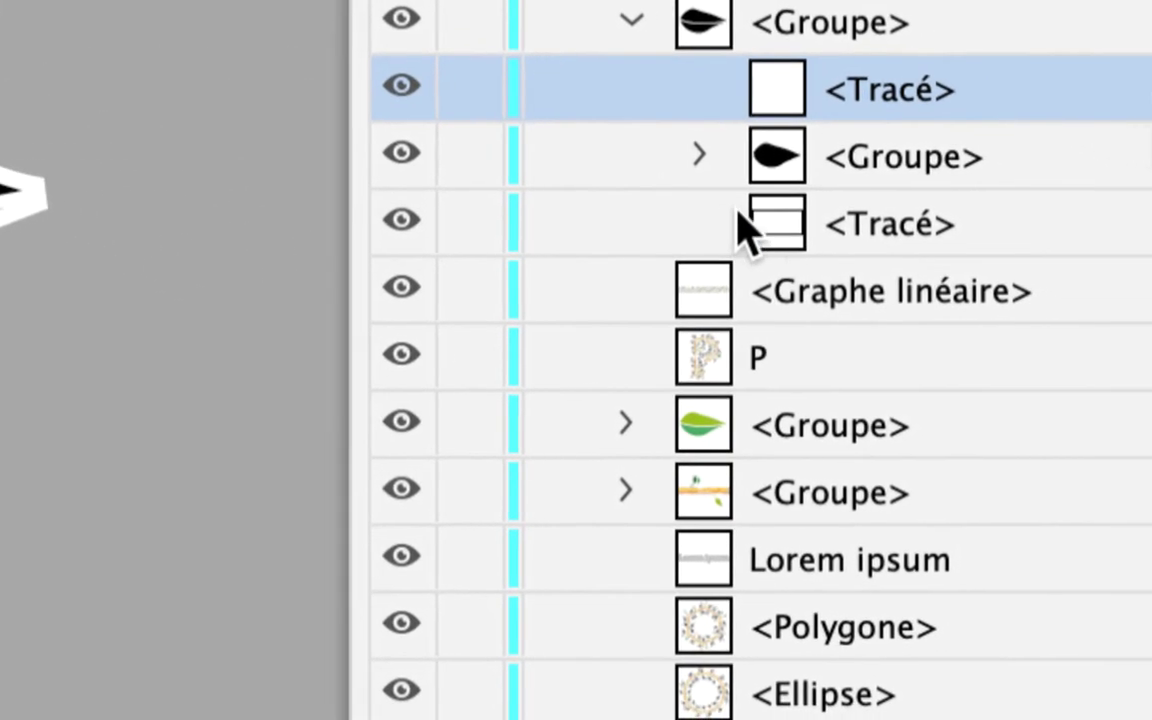
{"action": "left_click", "coordinate": [1070, 313]}
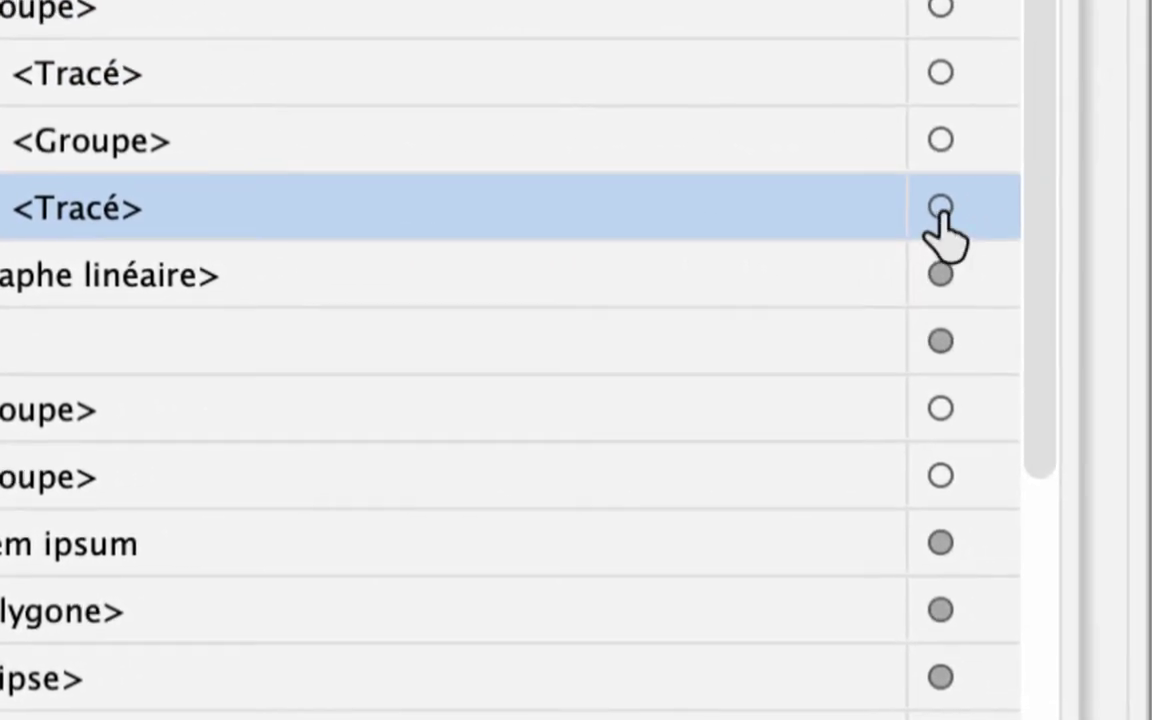
{"action": "left_click", "coordinate": [938, 208]}
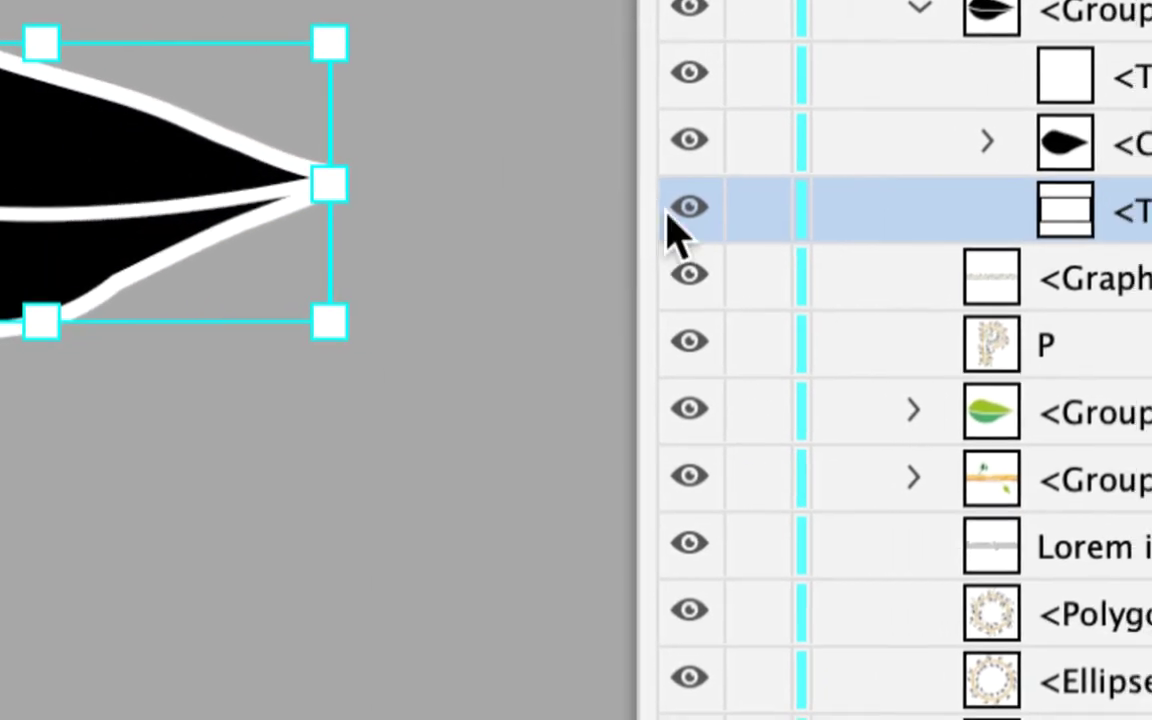
{"action": "left_click", "coordinate": [670, 212]}
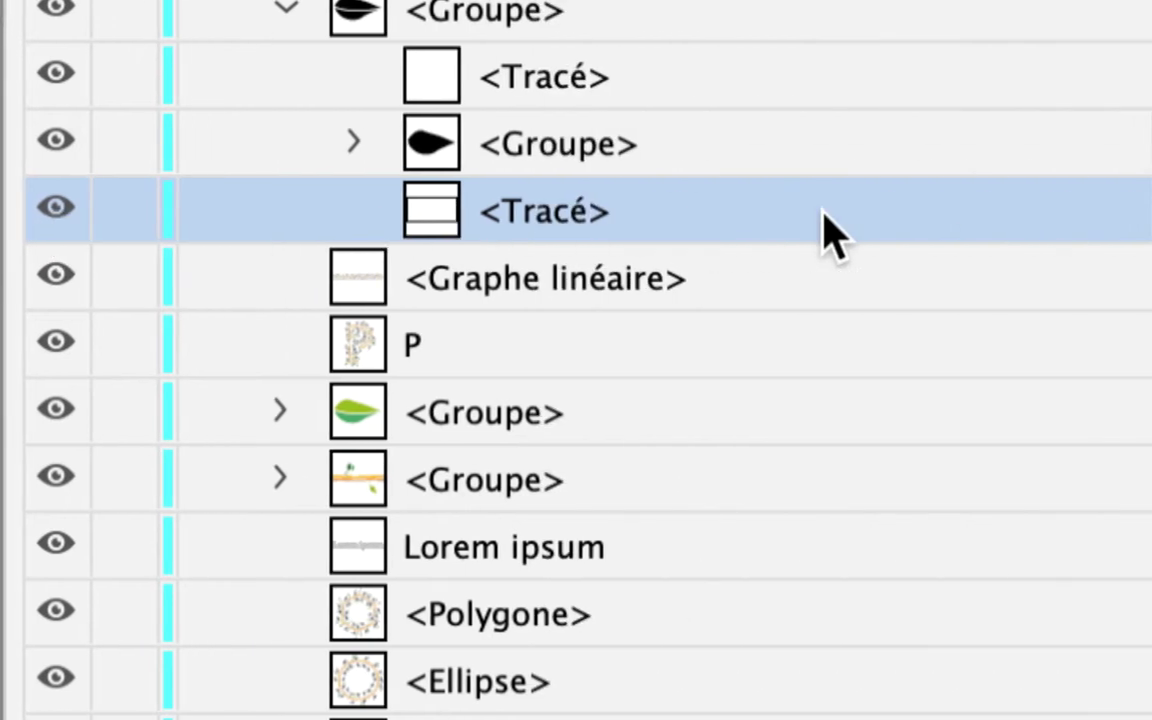
{"action": "left_click", "coordinate": [941, 212]}
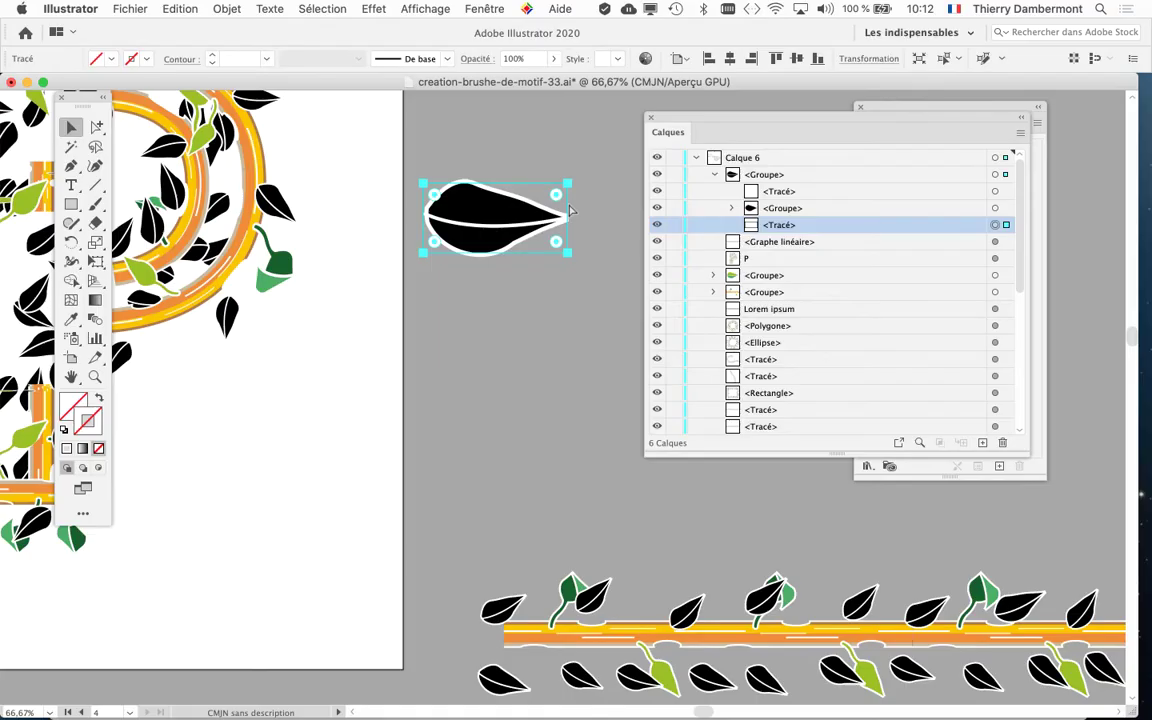
Step: Expand the leaf's inner group and toggle the white outline's visibility to identify it
{"action": "left_click_drag", "start_coordinate": [706, 119], "coordinate": [713, 116]}
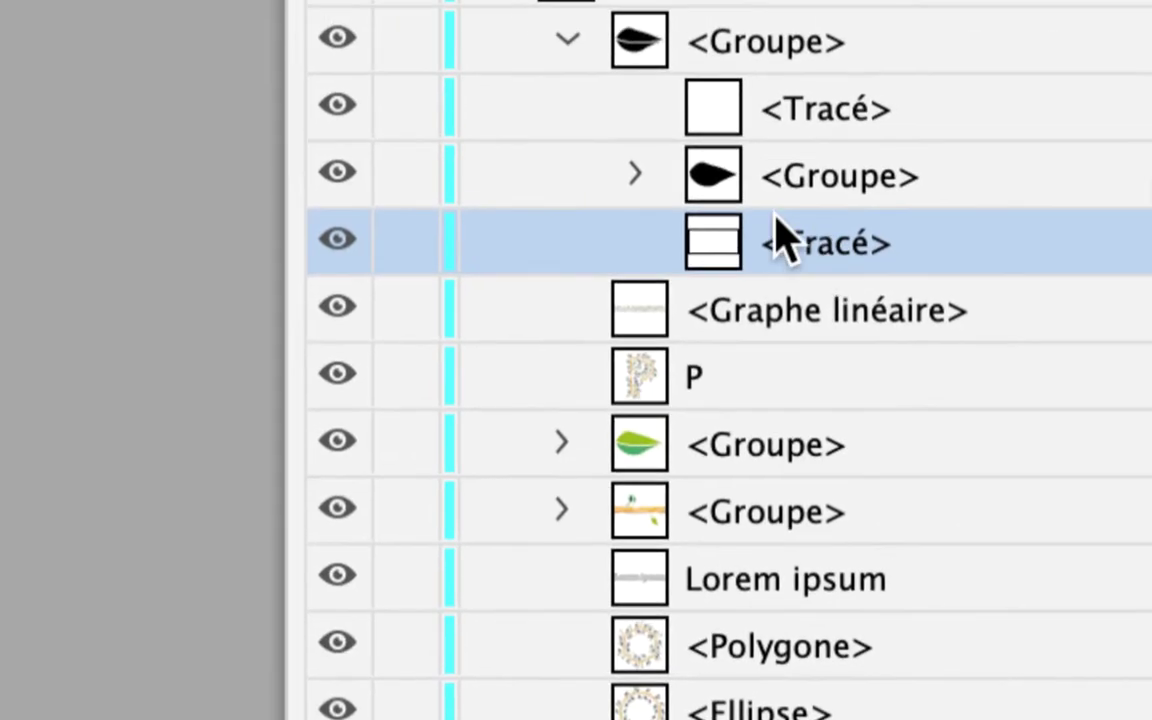
{"action": "left_click", "coordinate": [765, 208]}
{"action": "left_click", "coordinate": [663, 199]}
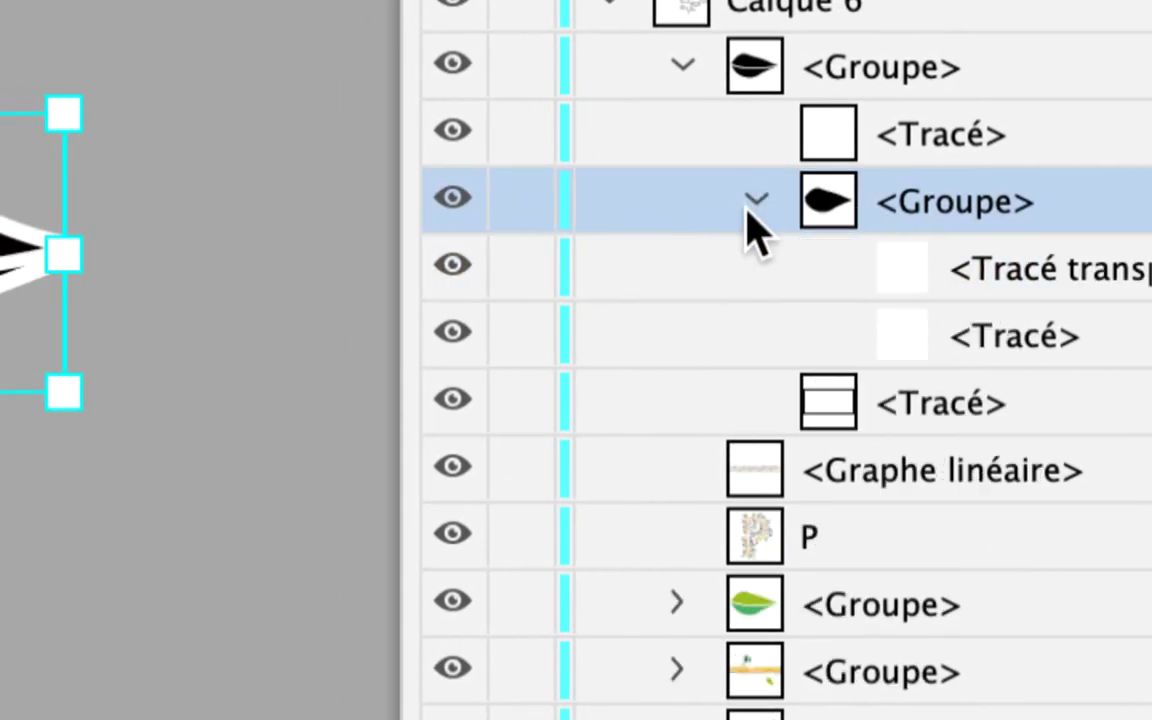
{"action": "left_click", "coordinate": [815, 235]}
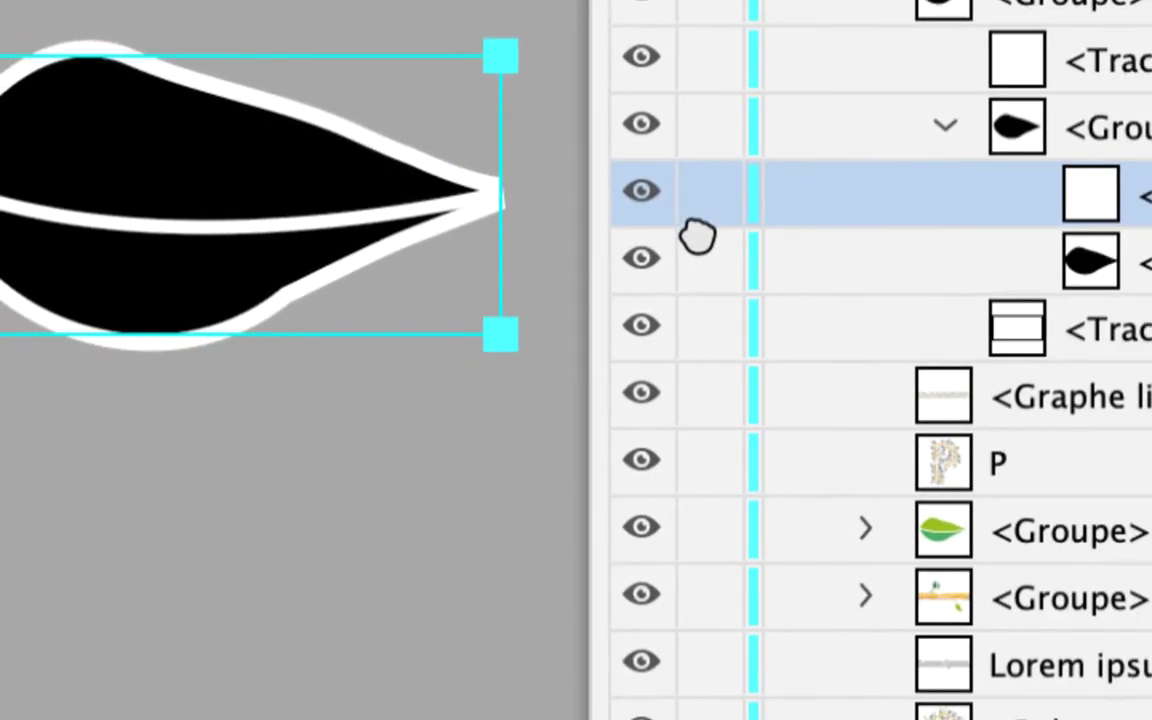
{"action": "left_click", "coordinate": [681, 217]}
{"action": "left_click", "coordinate": [681, 217]}
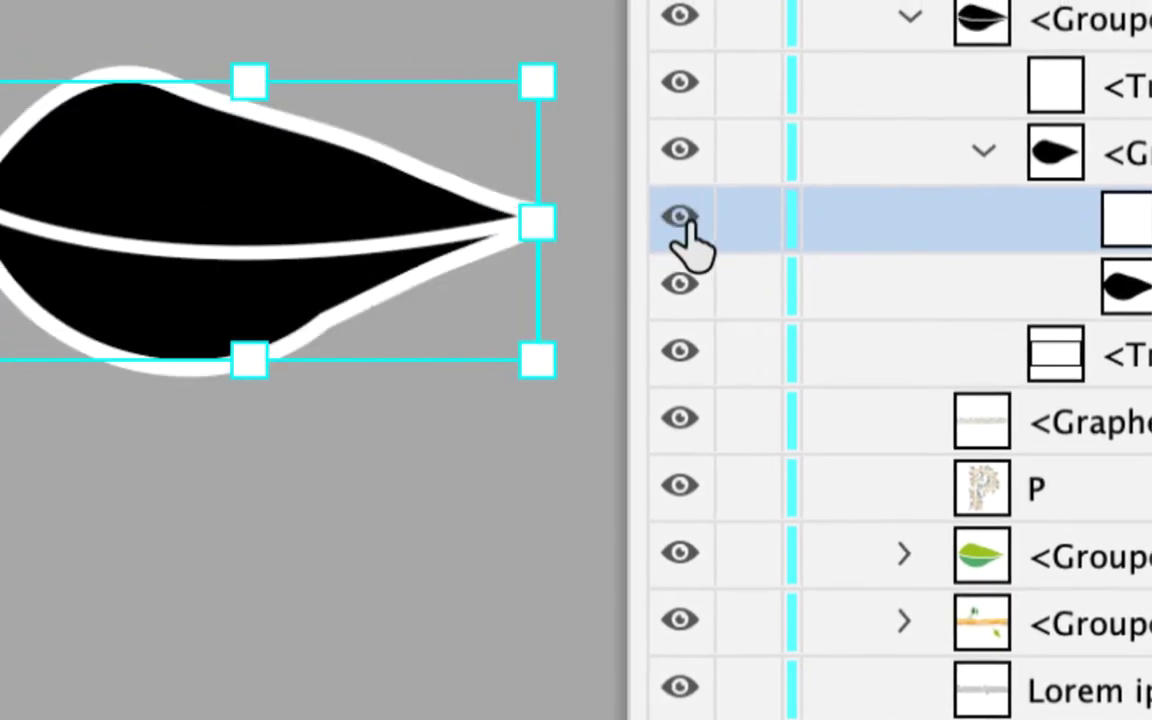
{"action": "left_click", "coordinate": [681, 217]}
{"action": "left_click", "coordinate": [681, 217]}
{"action": "left_click", "coordinate": [683, 217]}
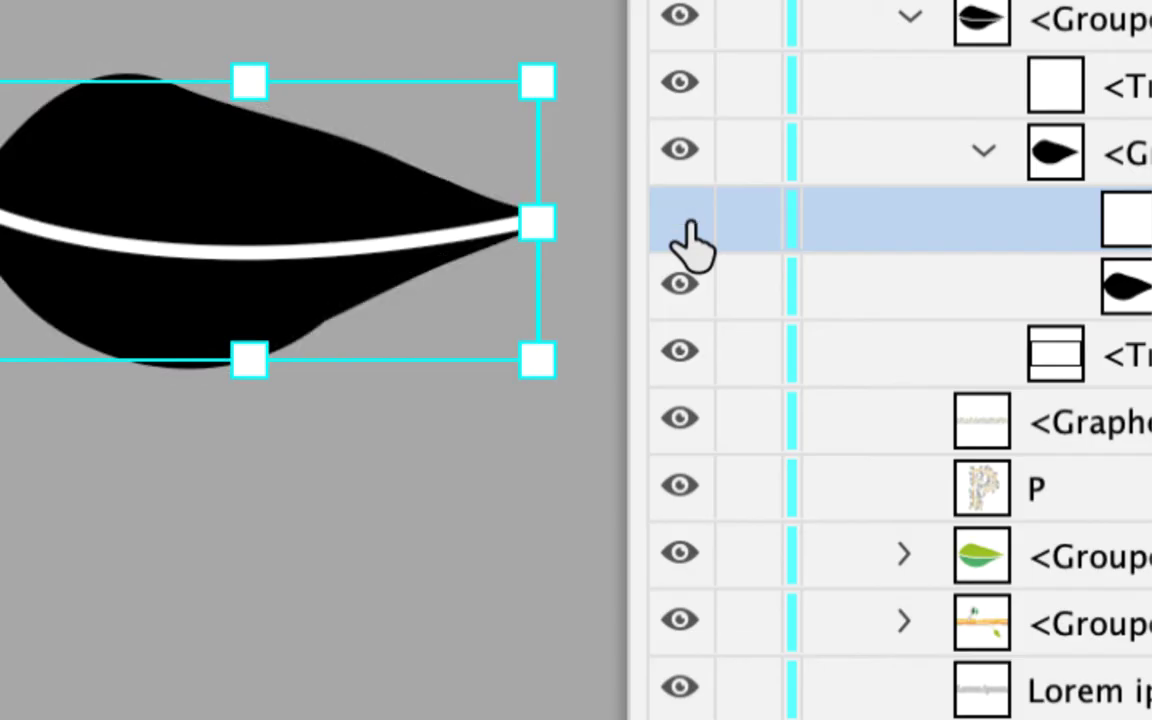
{"action": "left_click", "coordinate": [683, 217]}
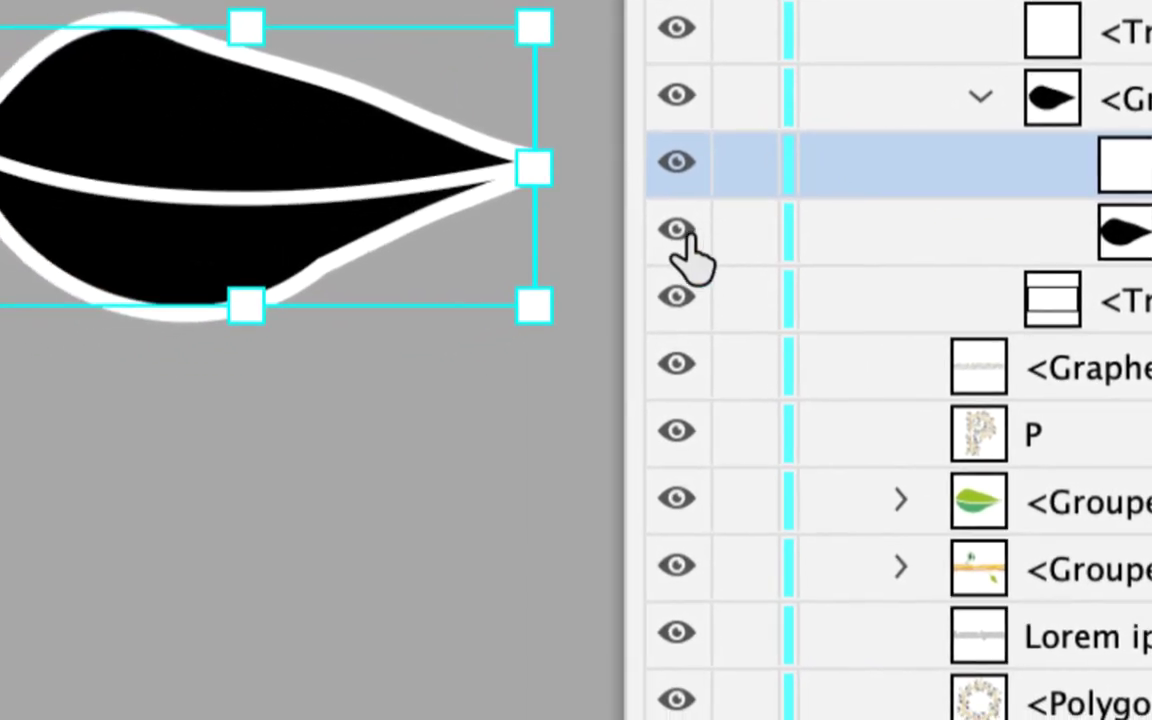
Step: Toggle the black leaf fill path's visibility, then target that path for editing
{"action": "left_click", "coordinate": [681, 230]}
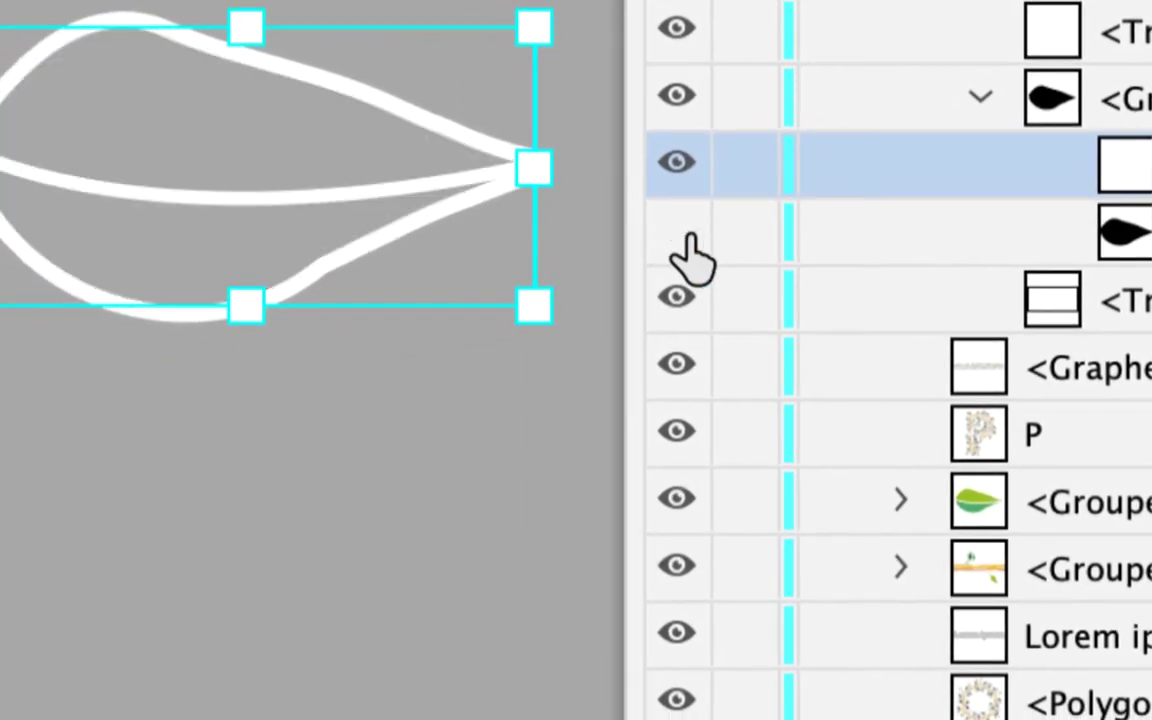
{"action": "left_click", "coordinate": [681, 230]}
{"action": "left_click", "coordinate": [681, 230]}
{"action": "left_click", "coordinate": [681, 230]}
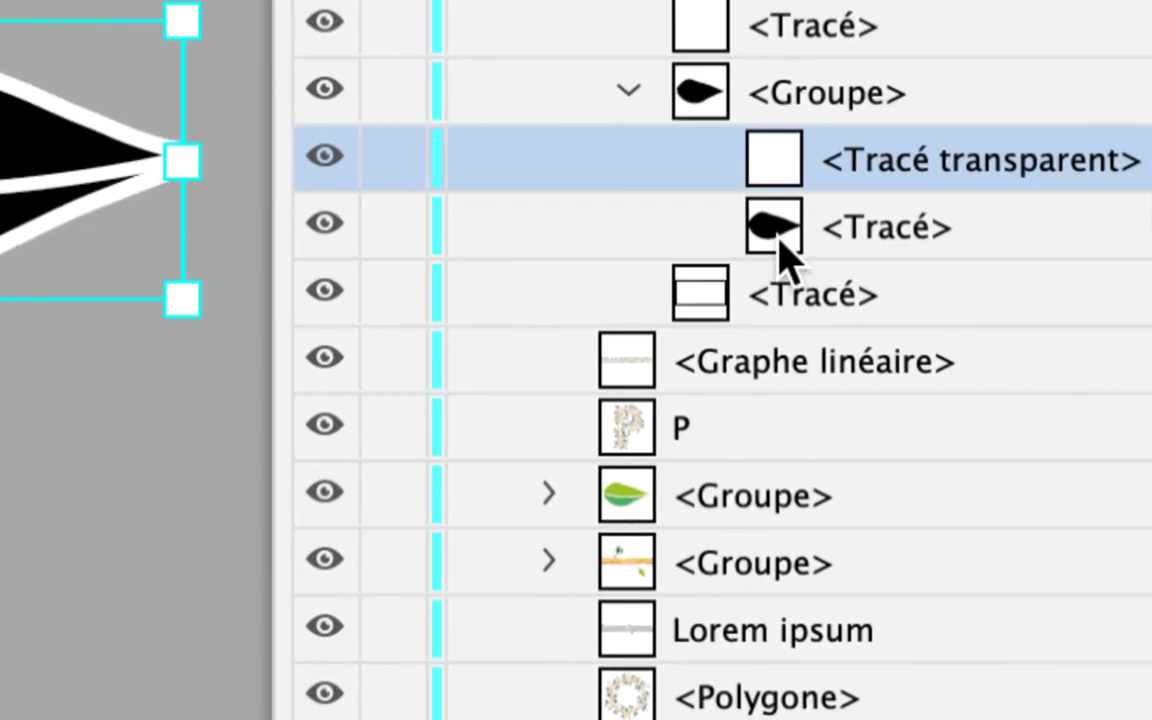
{"action": "left_click", "coordinate": [780, 240]}
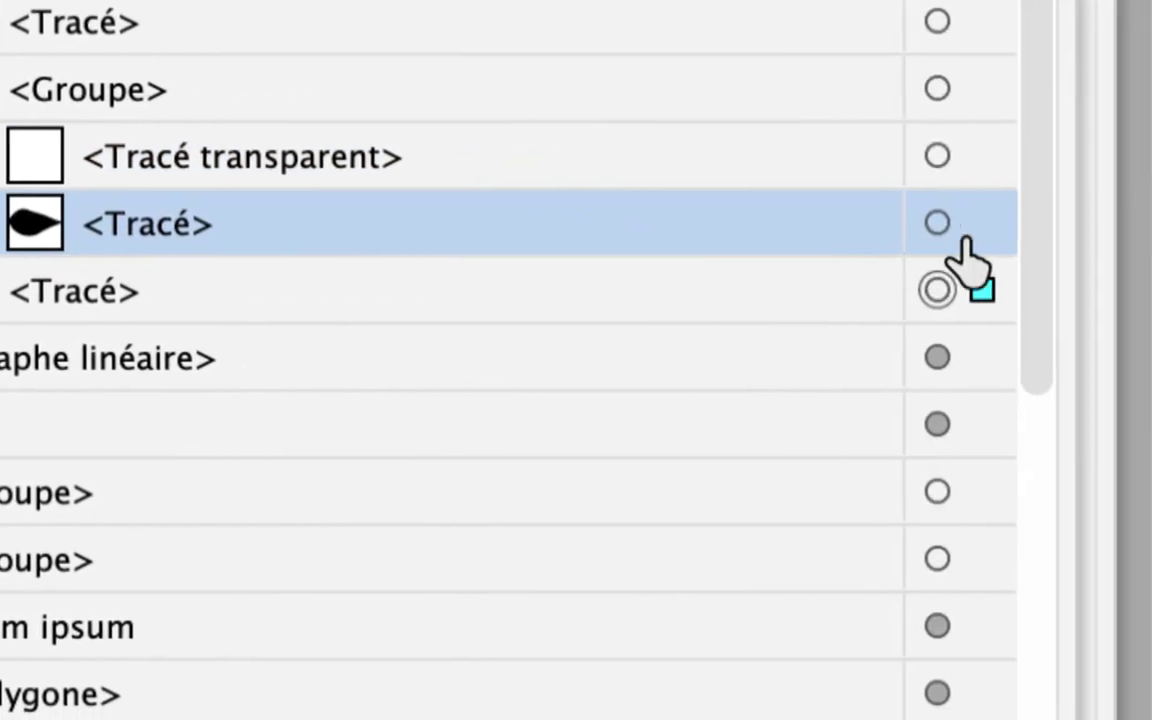
{"action": "left_click", "coordinate": [953, 233]}
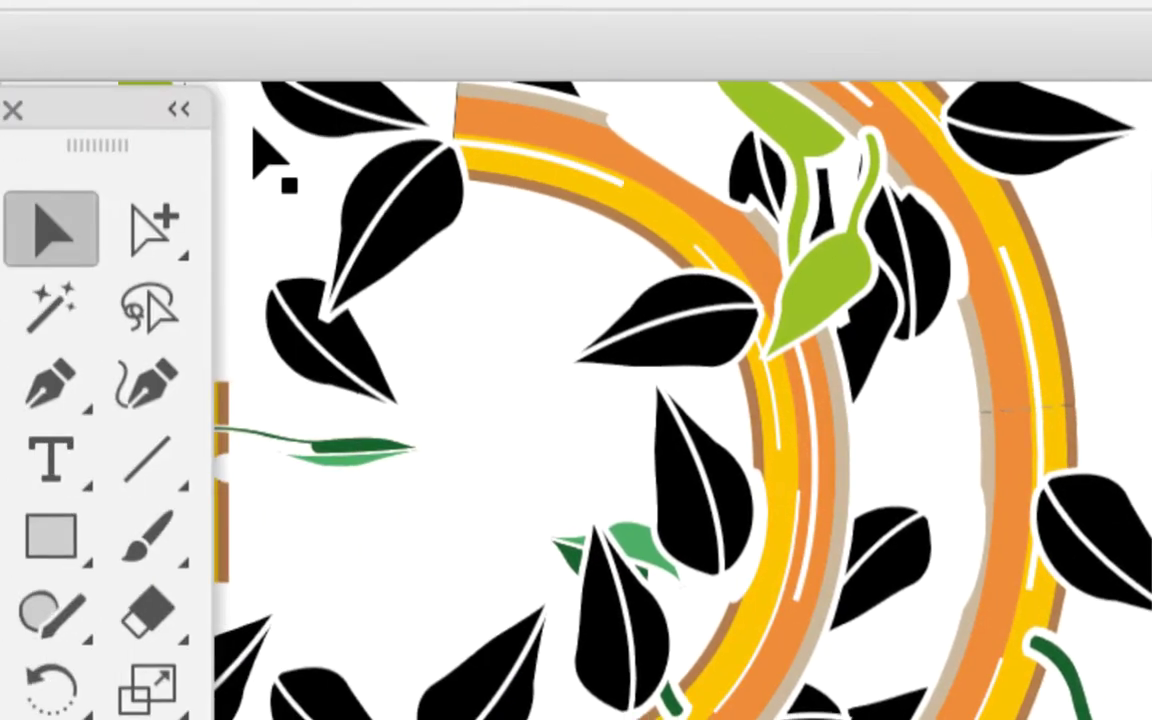
Step: Switch to the Group Selection tool and select the leaf's outer path
{"action": "left_click", "coordinate": [236, 148]}
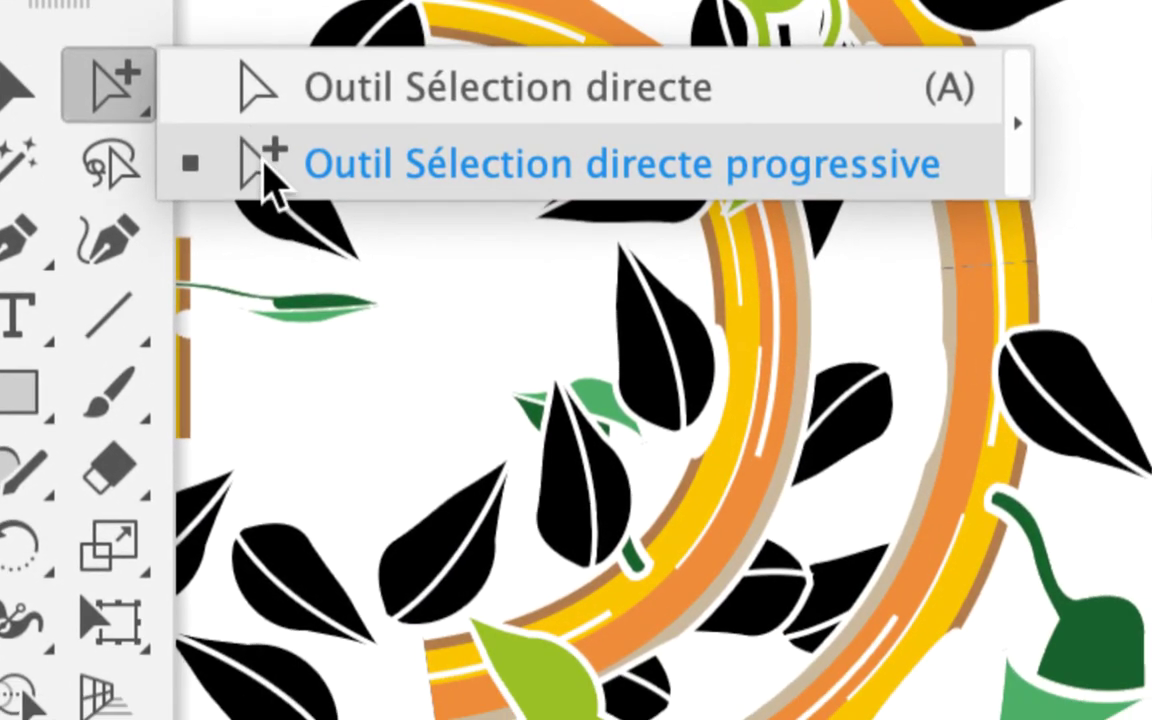
{"action": "left_click", "coordinate": [270, 180]}
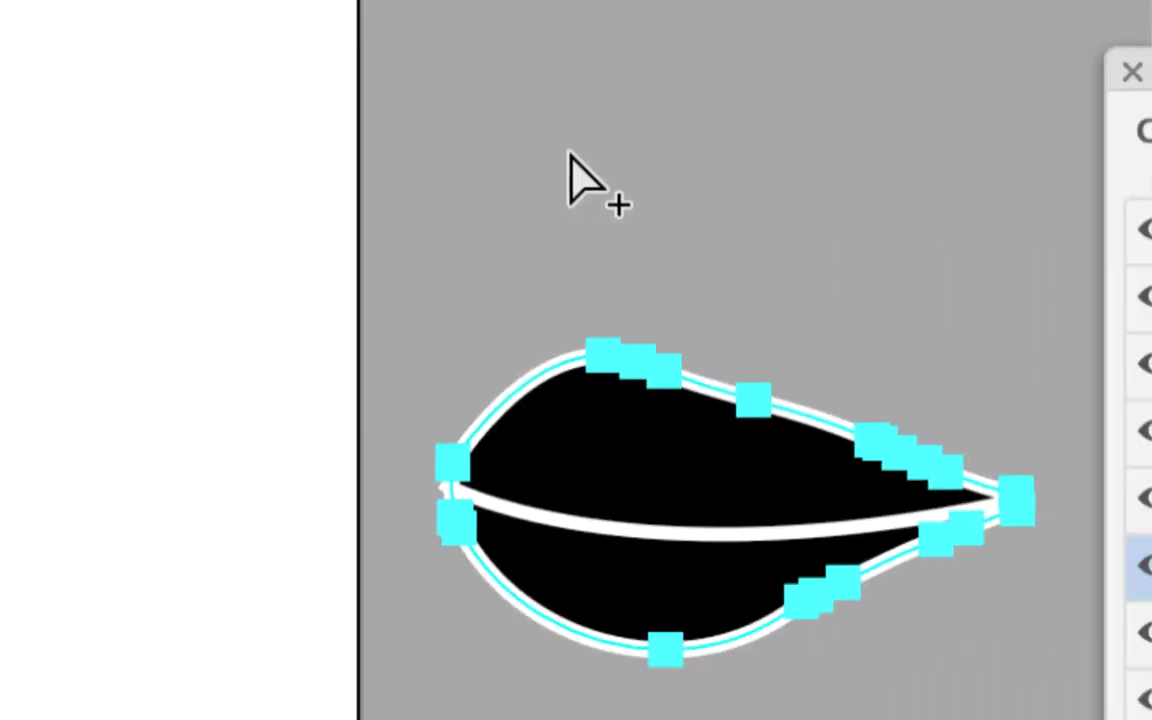
{"action": "left_click", "coordinate": [574, 185]}
{"action": "left_click", "coordinate": [576, 225]}
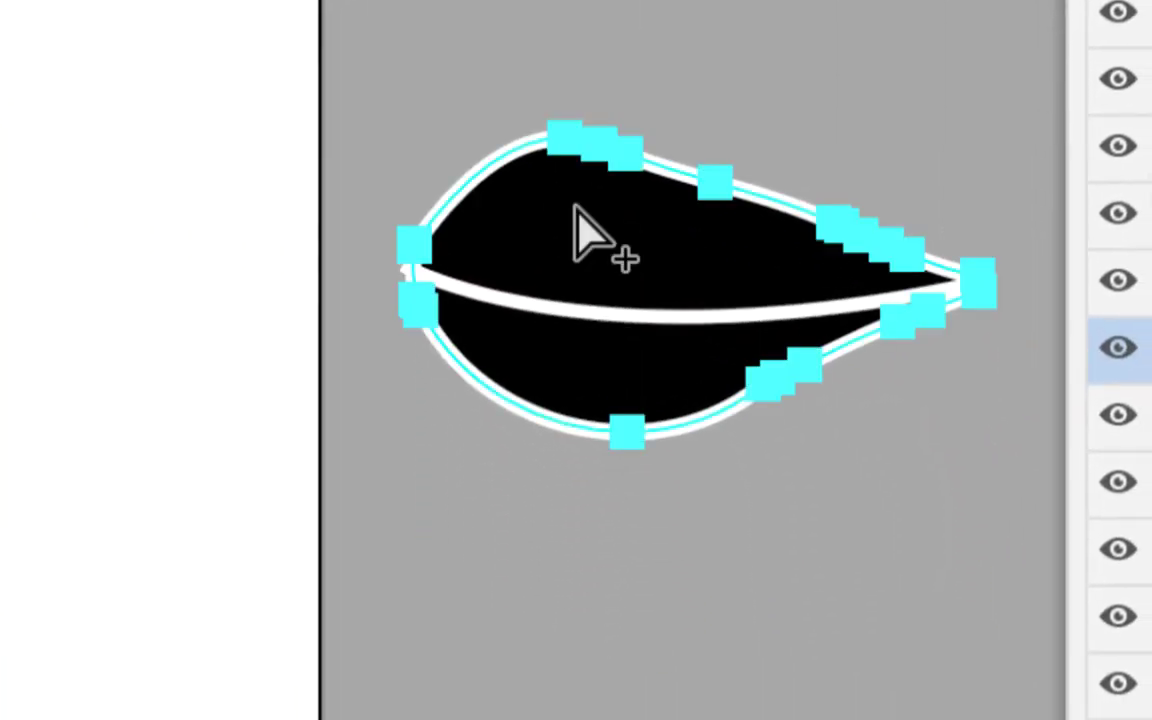
{"action": "left_click", "coordinate": [581, 196]}
{"action": "left_click", "coordinate": [583, 200]}
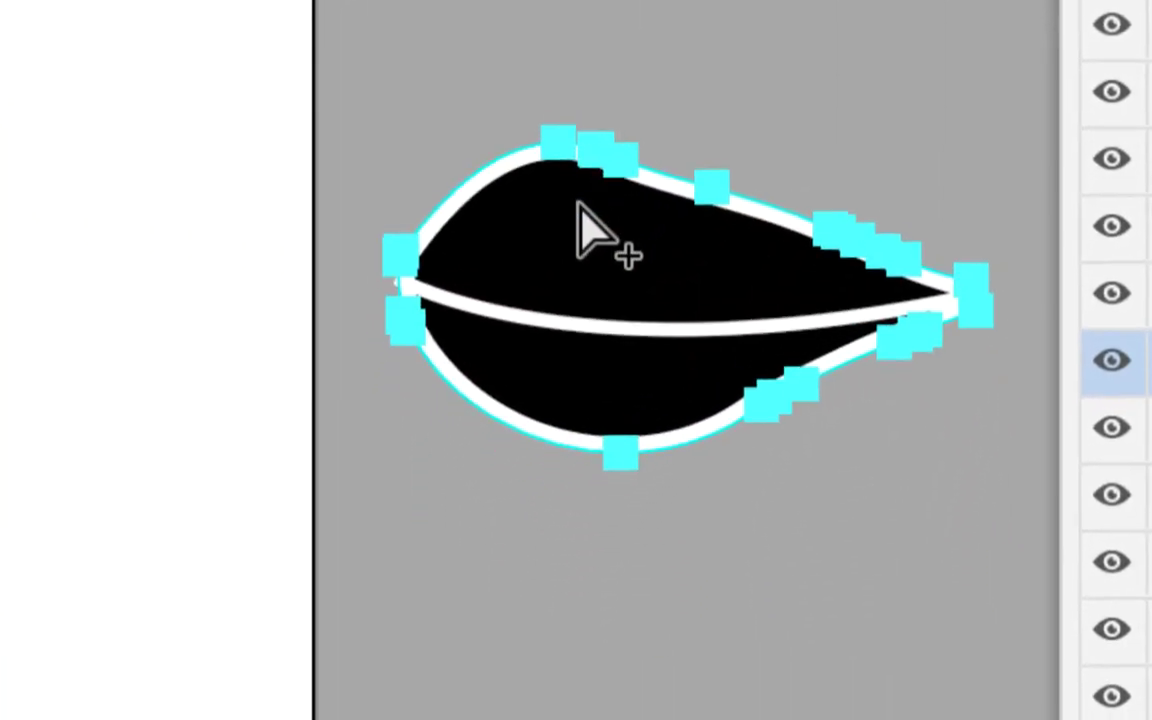
Step: Reselect only the leaf's outline path and bring Fill forward as the active colour
{"action": "scroll", "coordinate": [578, 226], "scroll_direction": "down", "scroll_amount": 1}
{"action": "scroll", "coordinate": [575, 240], "scroll_direction": "down", "scroll_amount": 2}
{"action": "left_click", "coordinate": [576, 238]}
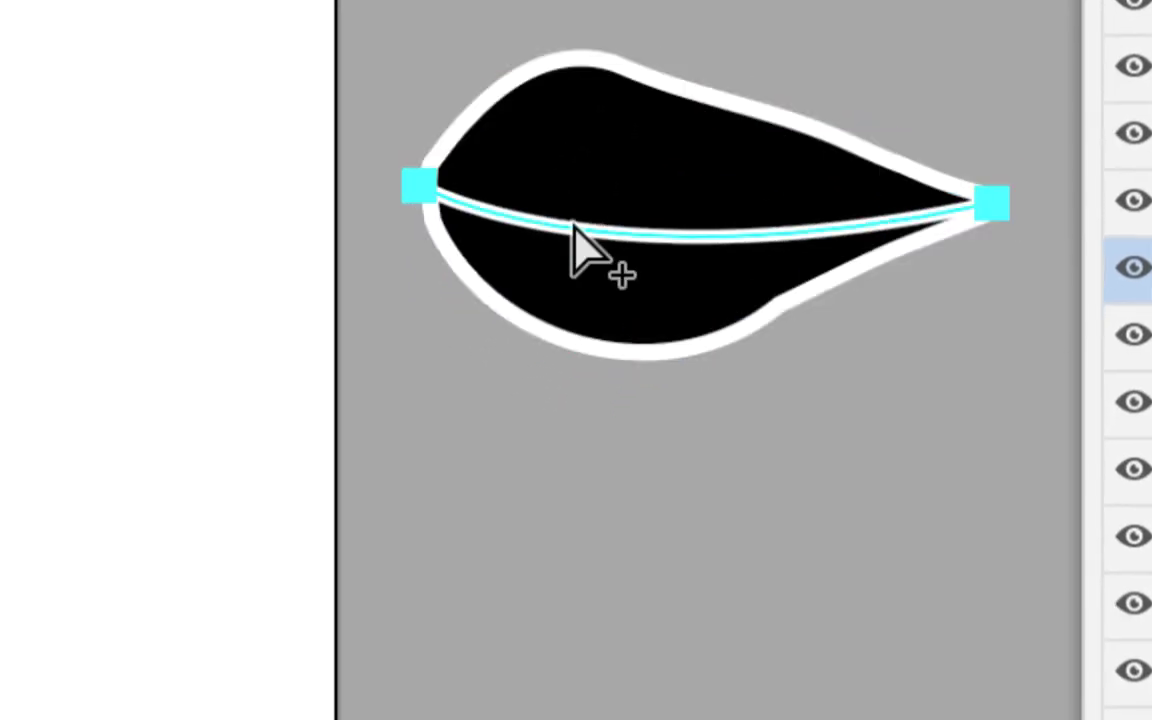
{"action": "left_click", "coordinate": [570, 226]}
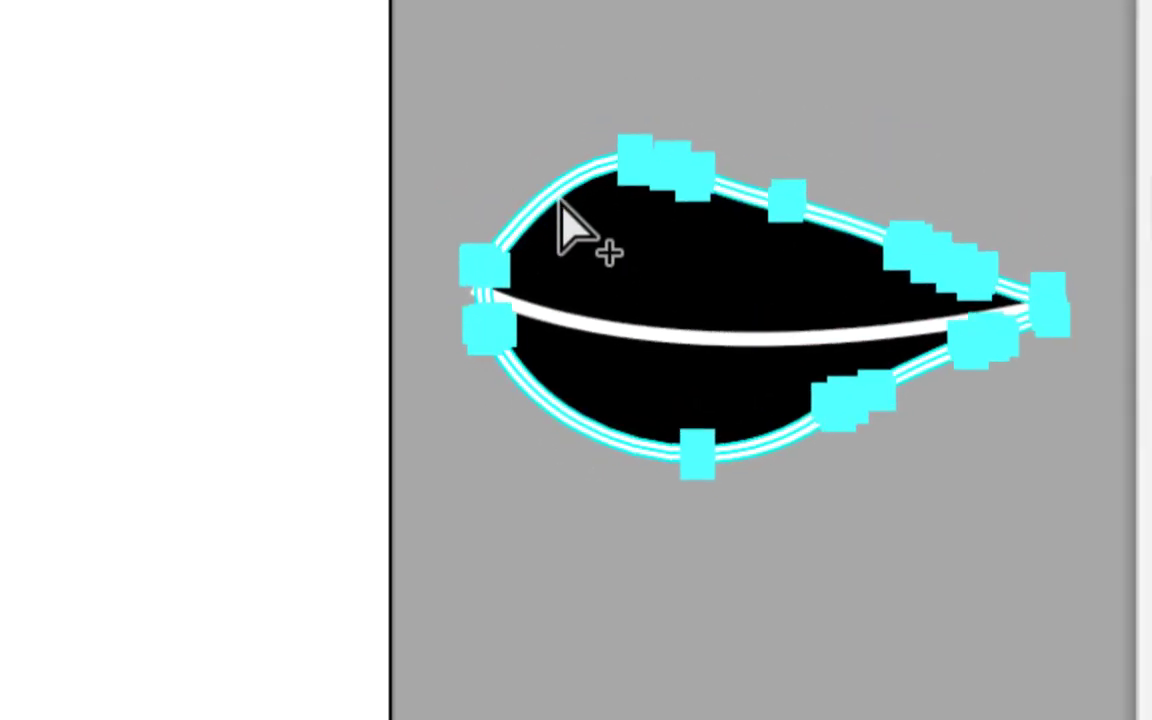
{"action": "left_click", "coordinate": [566, 228]}
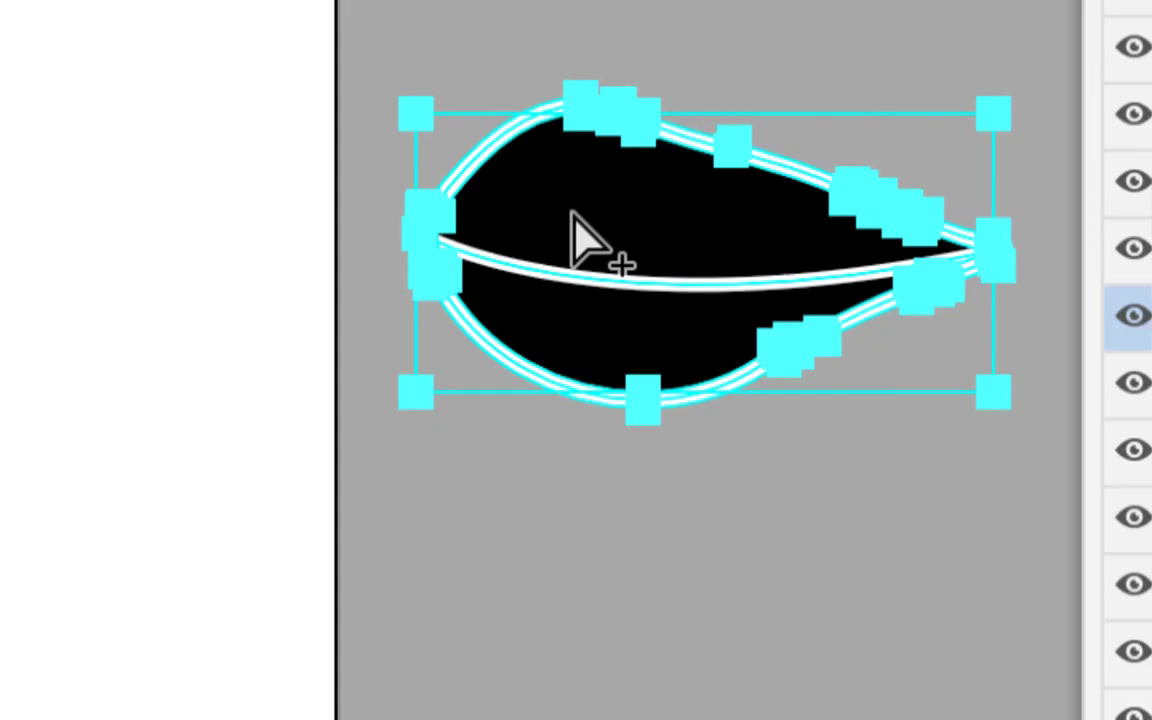
{"action": "left_click", "coordinate": [580, 70]}
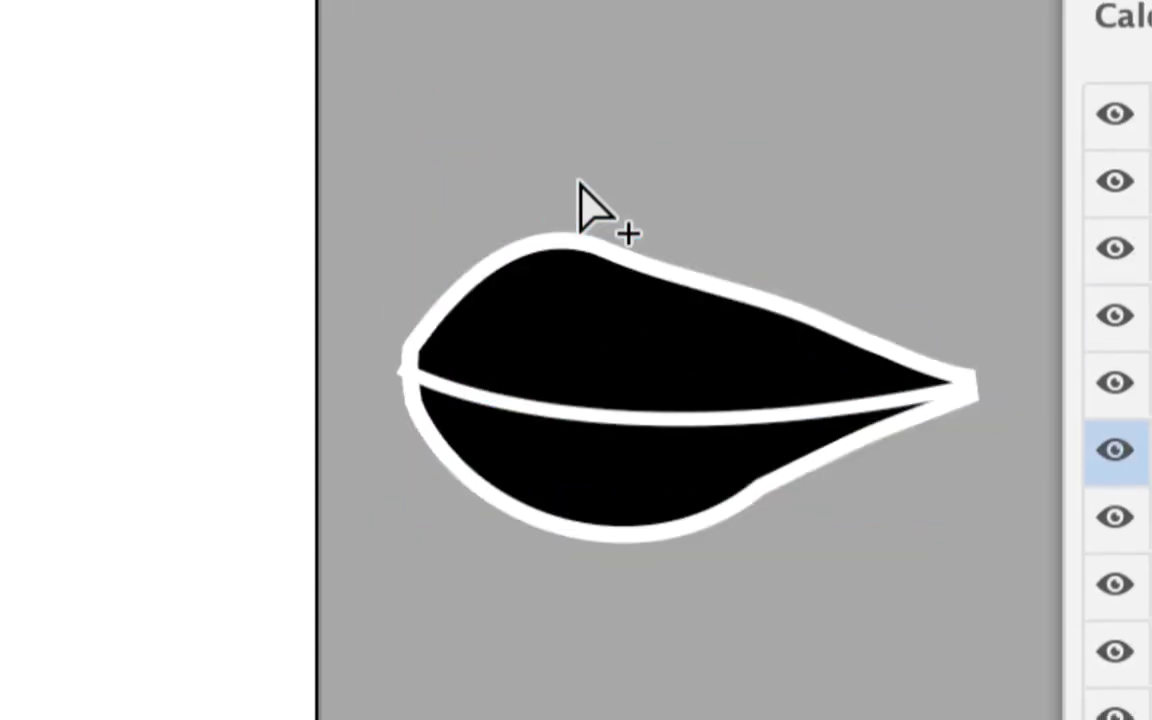
{"action": "left_click", "coordinate": [590, 238]}
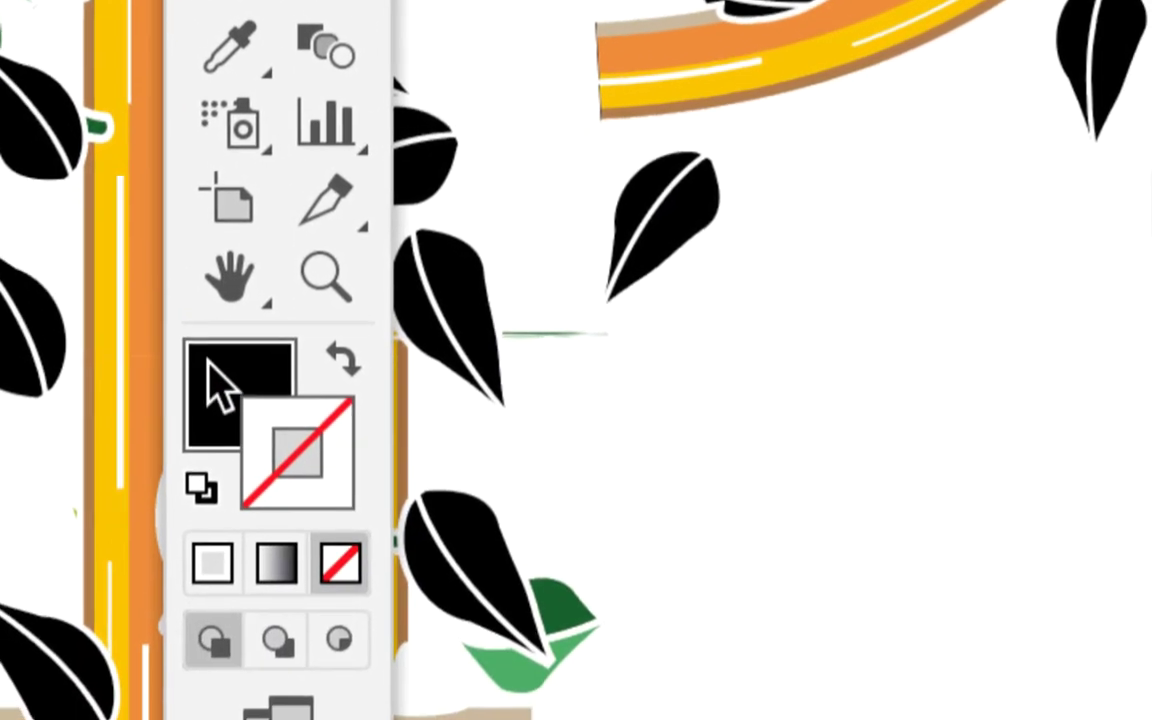
{"action": "left_click", "coordinate": [220, 385]}
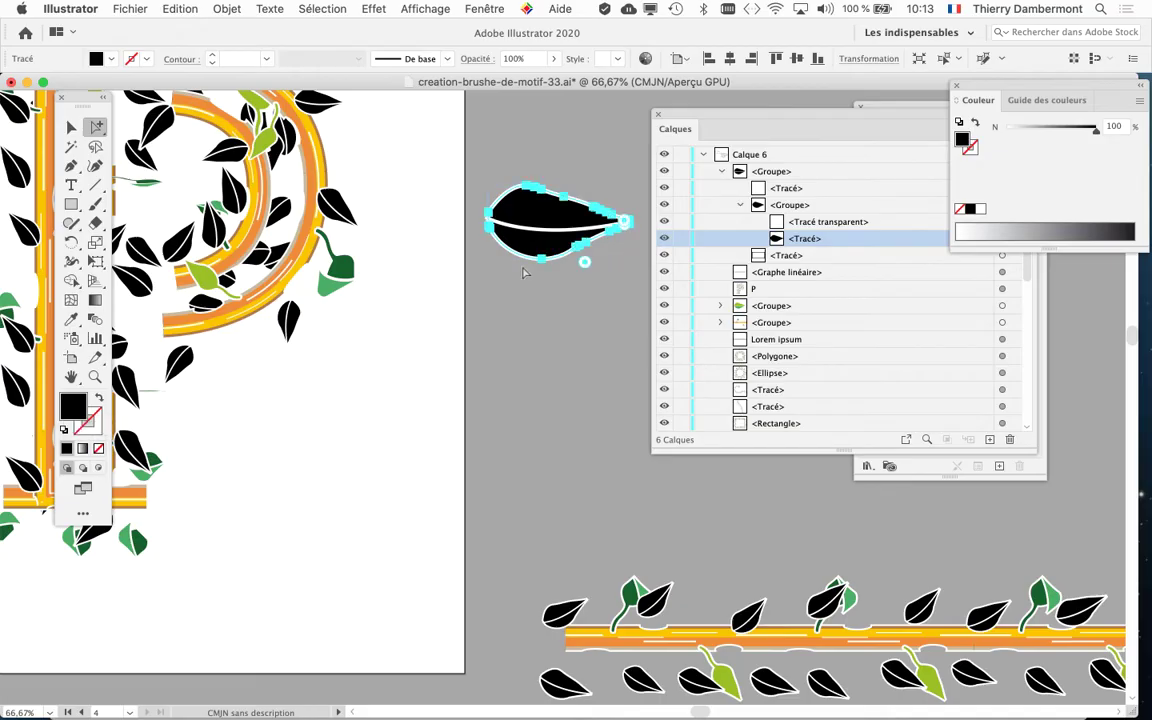
Step: Zoom to 150% and pan to frame the leaf
{"action": "scroll", "coordinate": [519, 293], "scroll_direction": "down", "scroll_amount": 1}
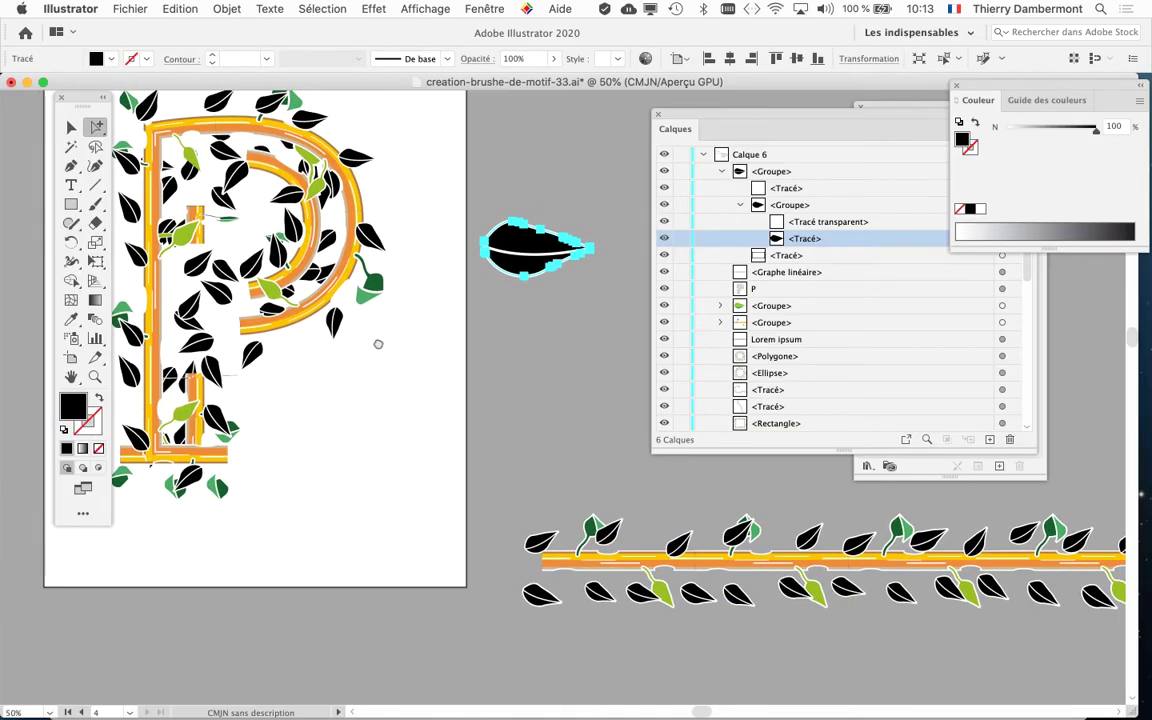
{"action": "scroll", "coordinate": [424, 334], "scroll_direction": "up", "scroll_amount": 1}
{"action": "scroll", "coordinate": [373, 303], "scroll_direction": "up", "scroll_amount": 1}
{"action": "scroll", "coordinate": [373, 309], "scroll_direction": "up", "scroll_amount": 1}
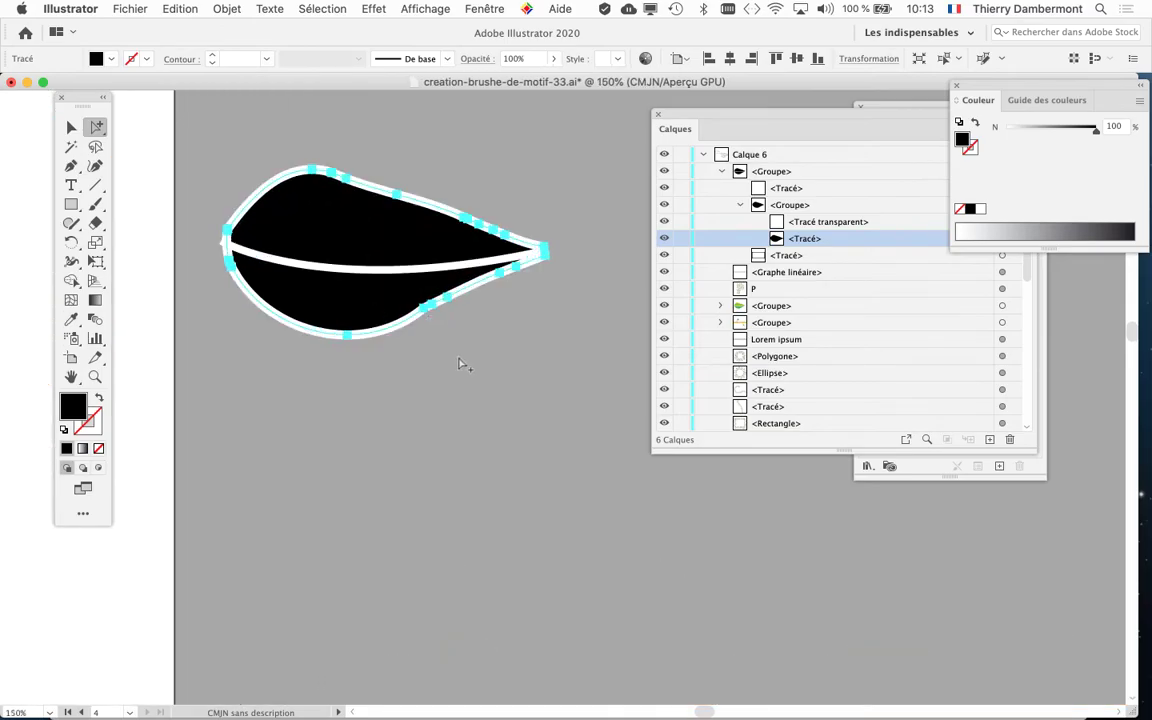
{"action": "left_click_drag", "start_coordinate": [460, 363], "coordinate": [459, 385]}
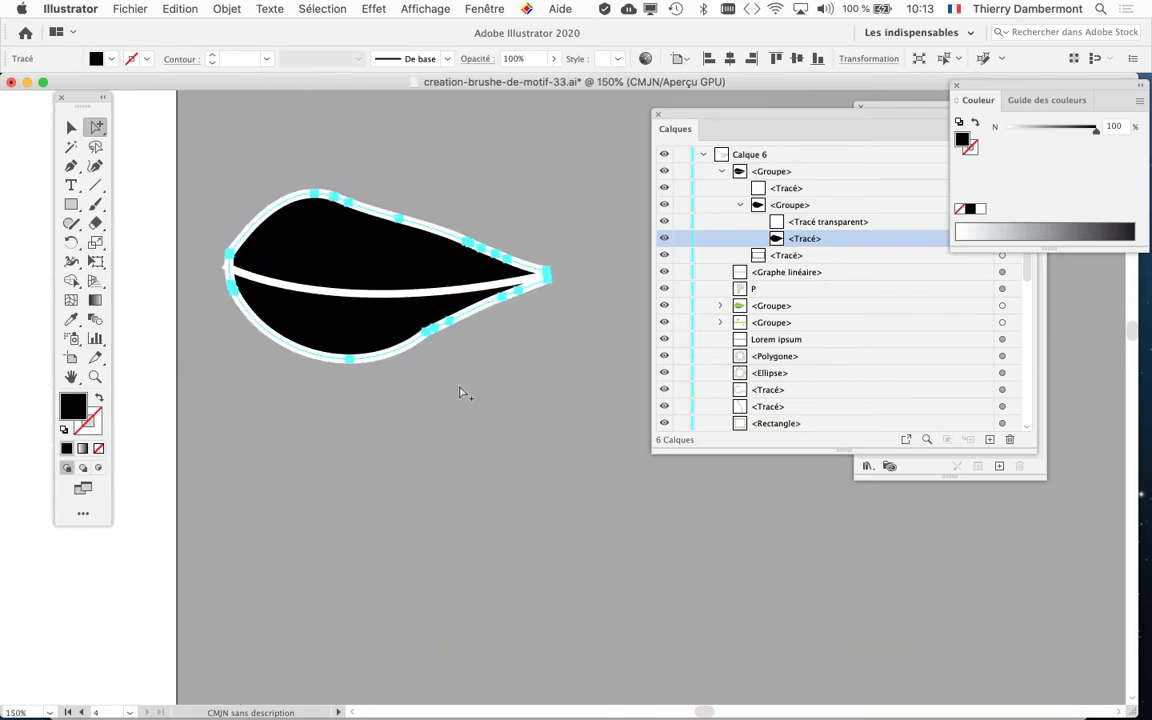
{"action": "left_click", "coordinate": [485, 10]}
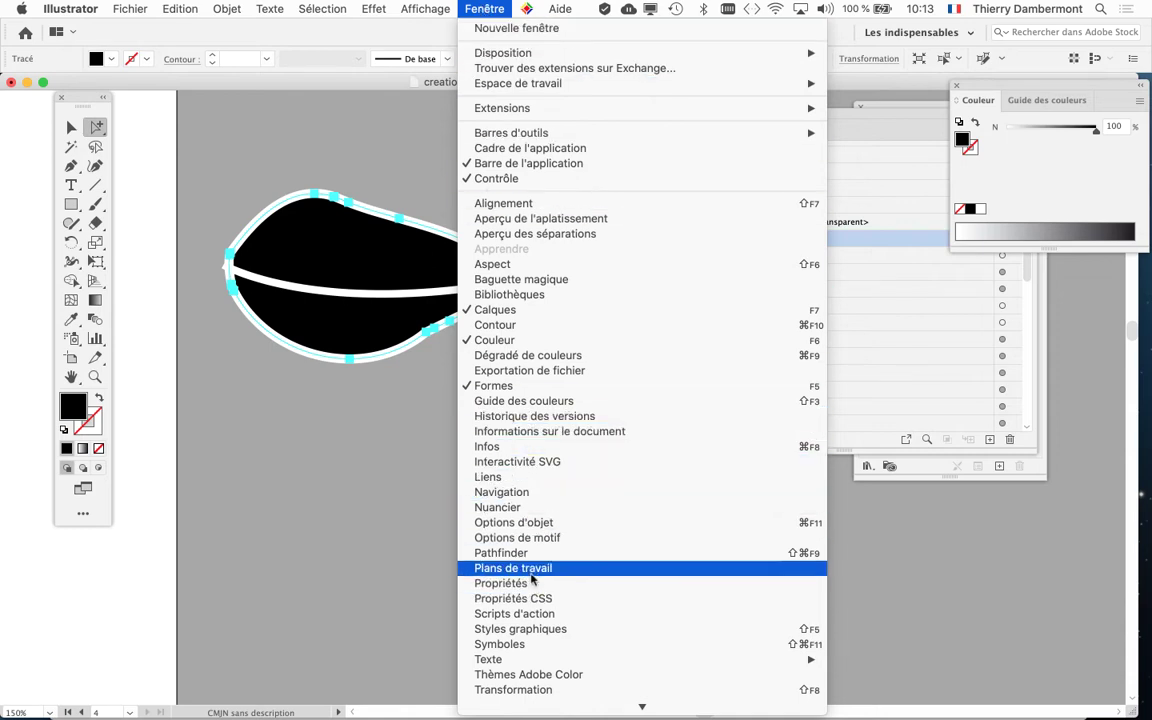
Step: Open the Swatches panel beside the leaf, moving Layers aside and shortening Swatches
{"action": "left_click", "coordinate": [527, 508]}
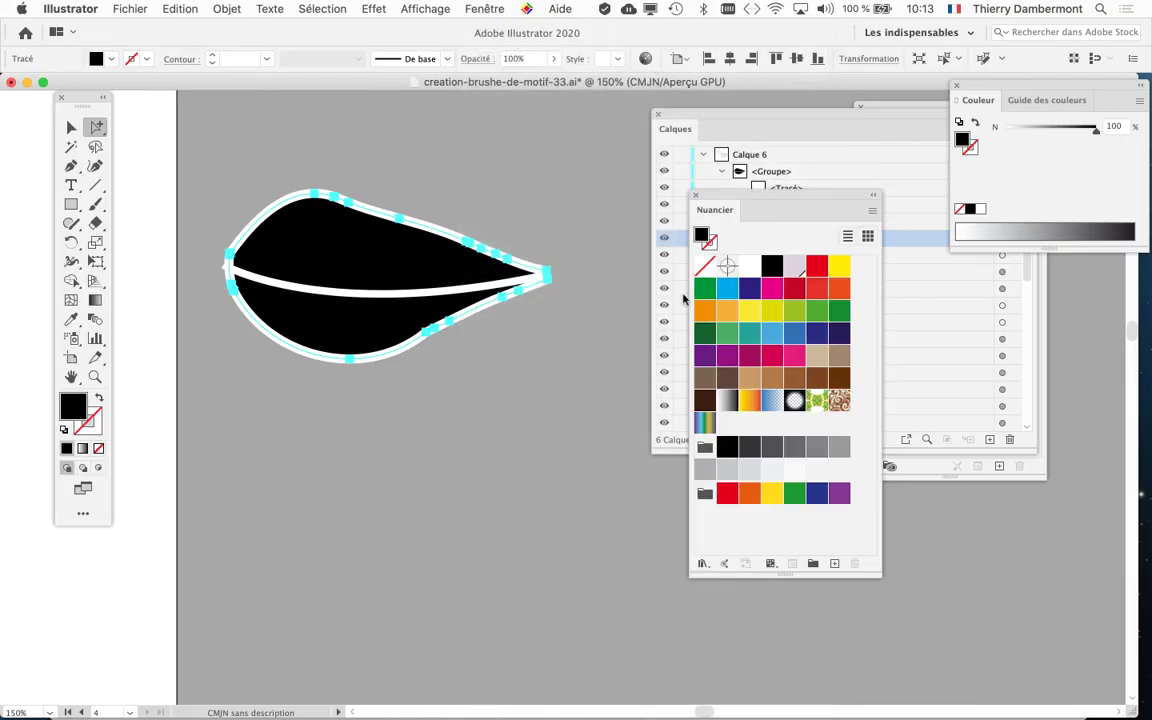
{"action": "left_click_drag", "start_coordinate": [680, 116], "coordinate": [952, 518]}
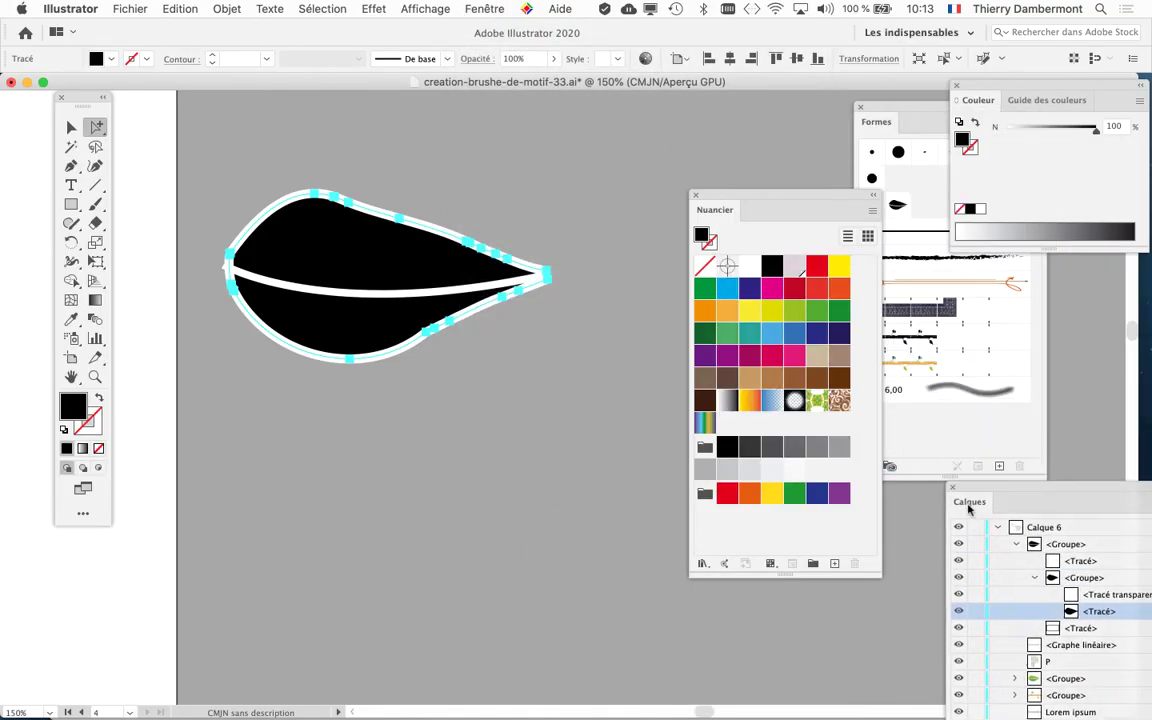
{"action": "left_click_drag", "start_coordinate": [748, 196], "coordinate": [659, 122]}
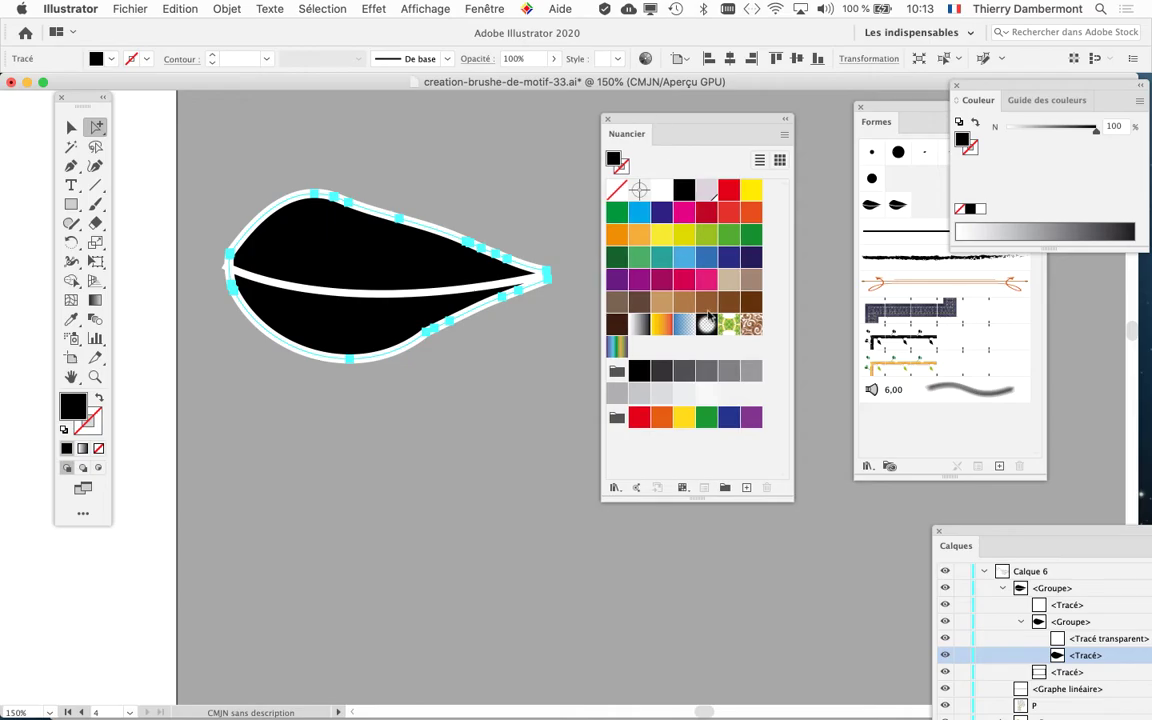
{"action": "left_click_drag", "start_coordinate": [791, 501], "coordinate": [782, 467]}
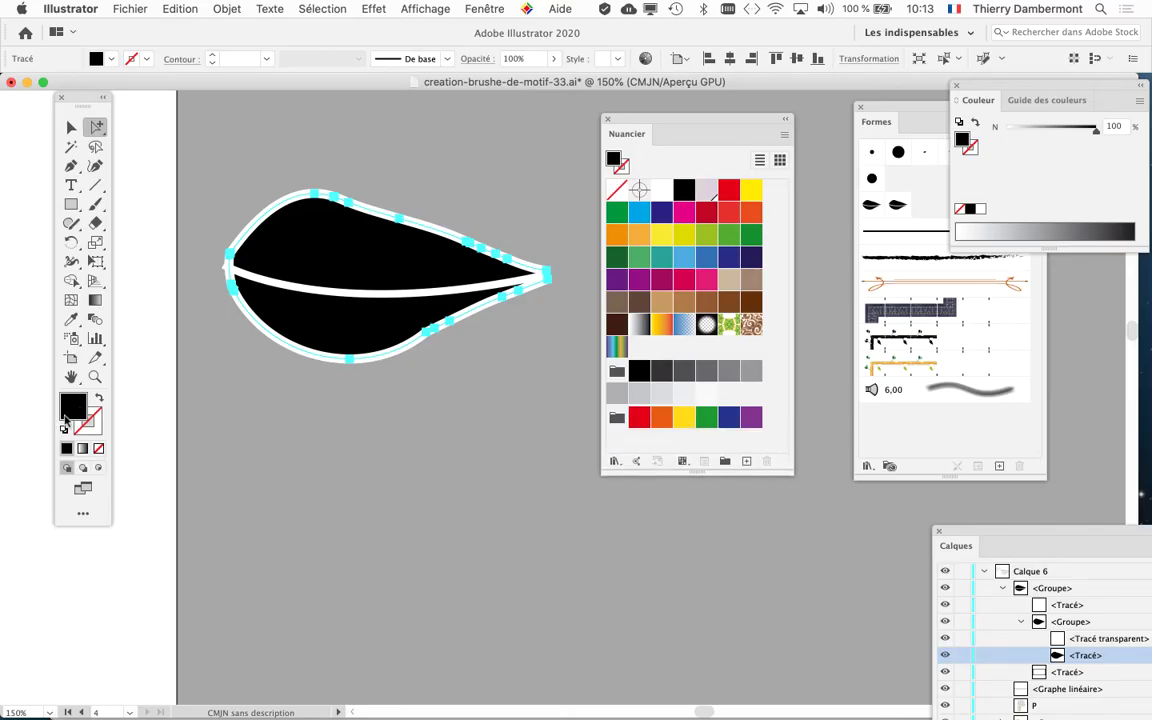
{"action": "key", "text": "v"}
Step: Try green, dark blue and magenta fills on the leaf, settling on orange
{"action": "left_click", "coordinate": [616, 214]}
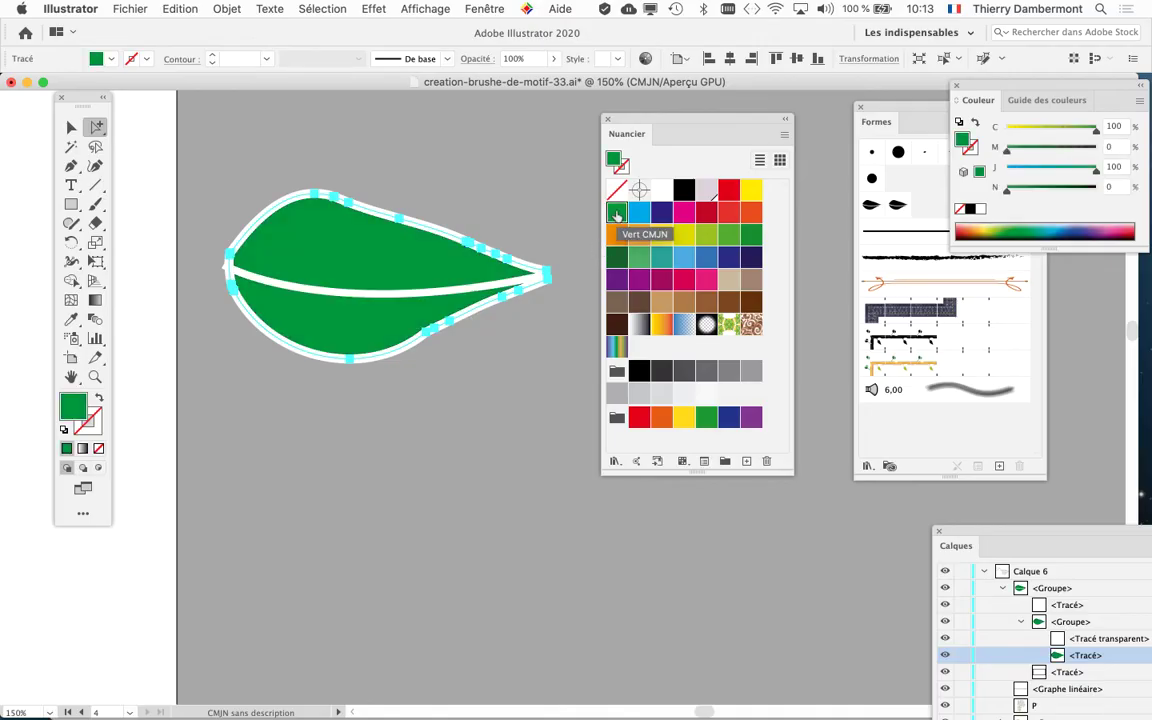
{"action": "left_click", "coordinate": [661, 213]}
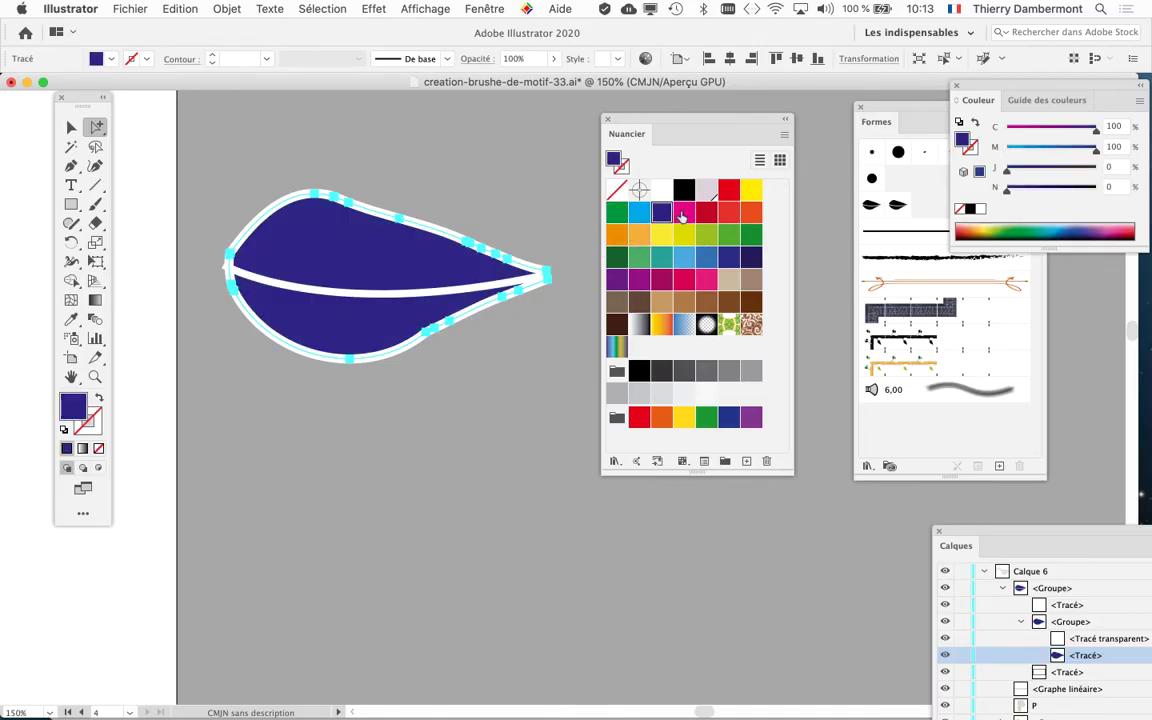
{"action": "left_click", "coordinate": [684, 212]}
{"action": "left_click", "coordinate": [640, 236]}
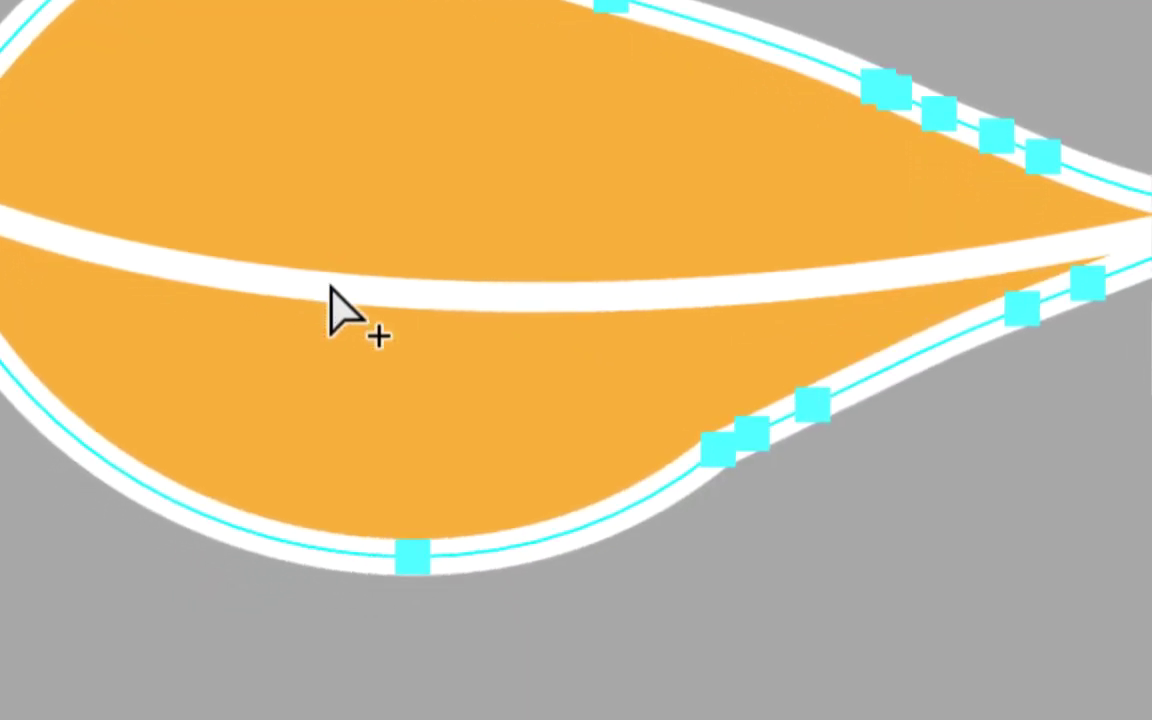
Step: Select the orange leaf fill path rather than the inner vein stroke
{"action": "left_click", "coordinate": [328, 289]}
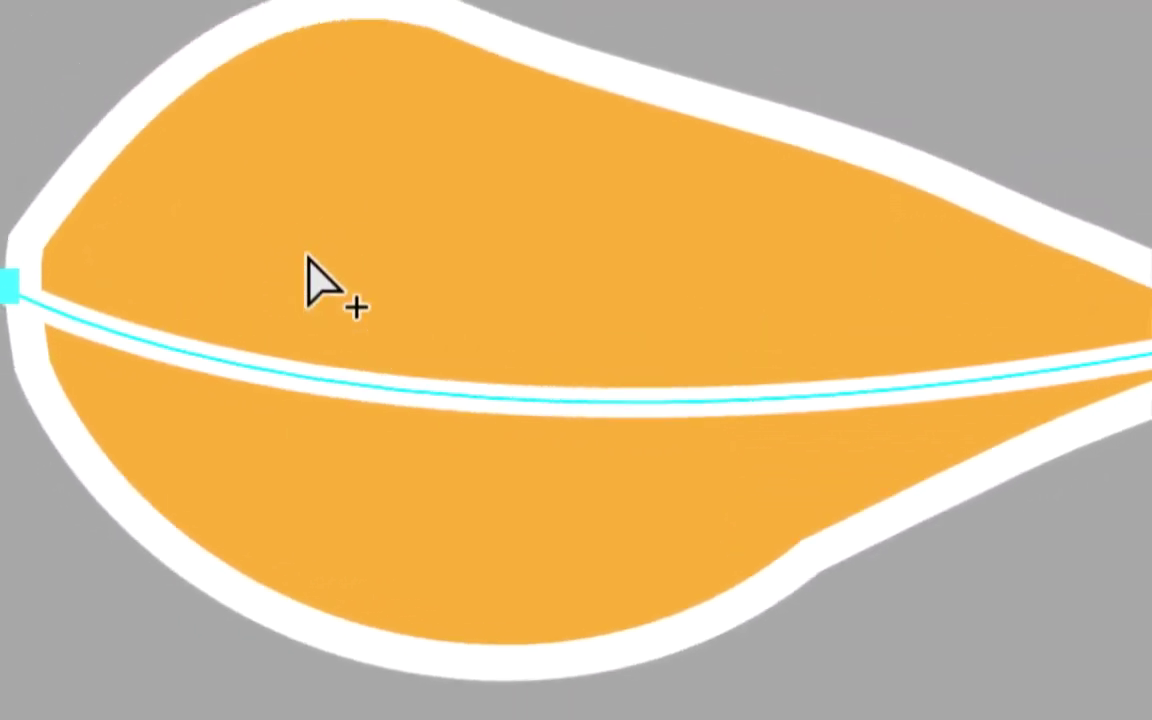
{"action": "left_click", "coordinate": [312, 270]}
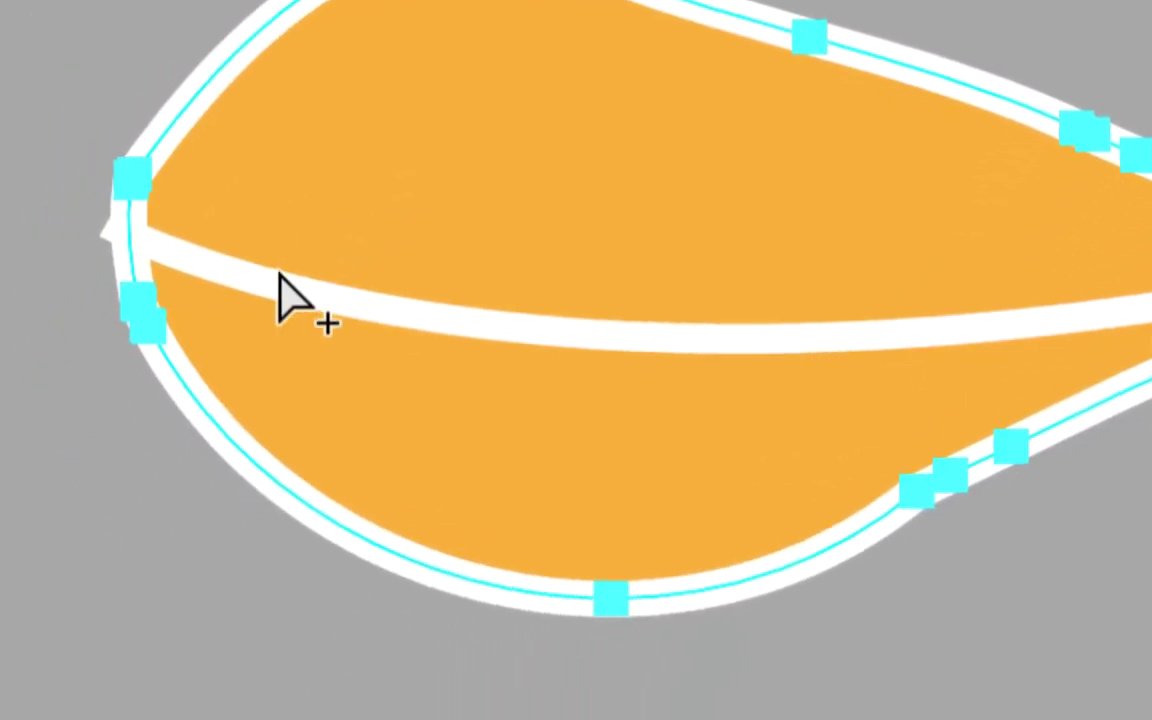
{"action": "left_click", "coordinate": [278, 273]}
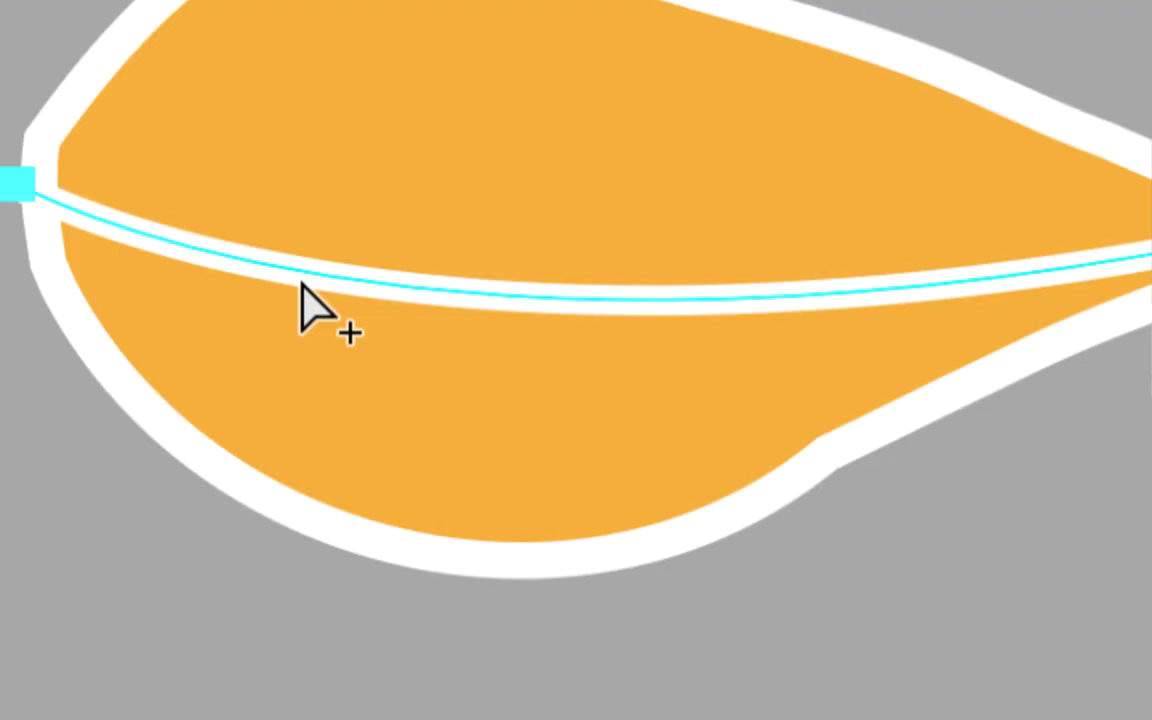
{"action": "left_click", "coordinate": [300, 285]}
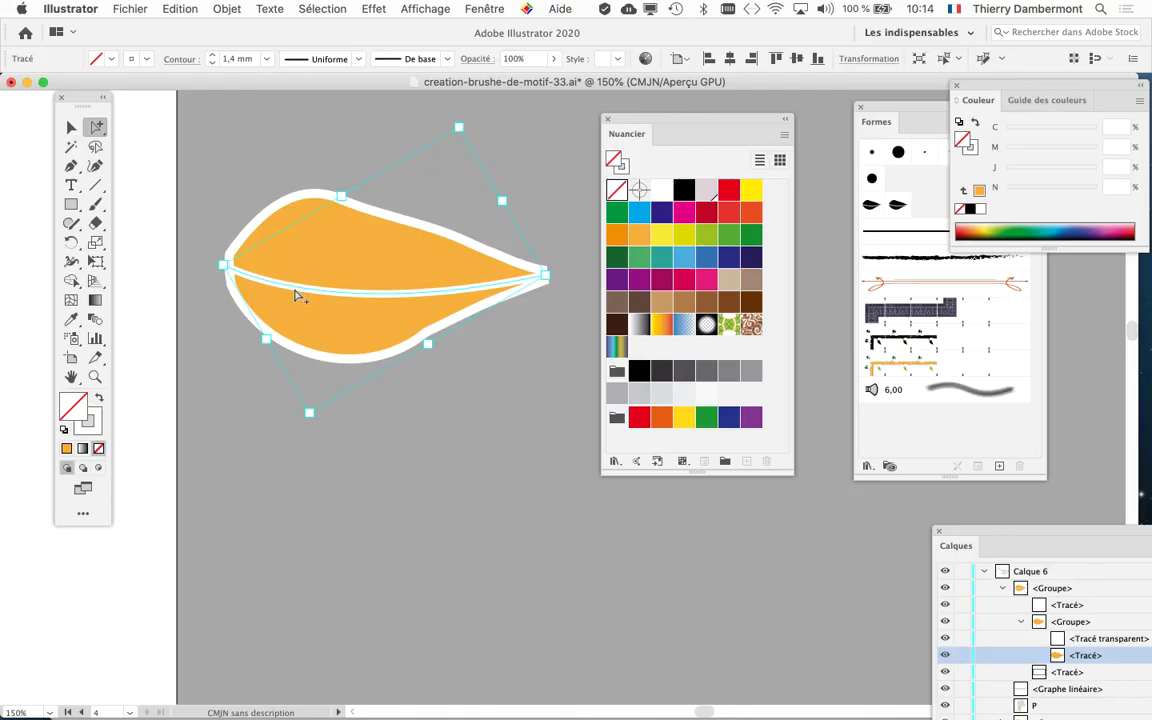
{"action": "left_click", "coordinate": [297, 295]}
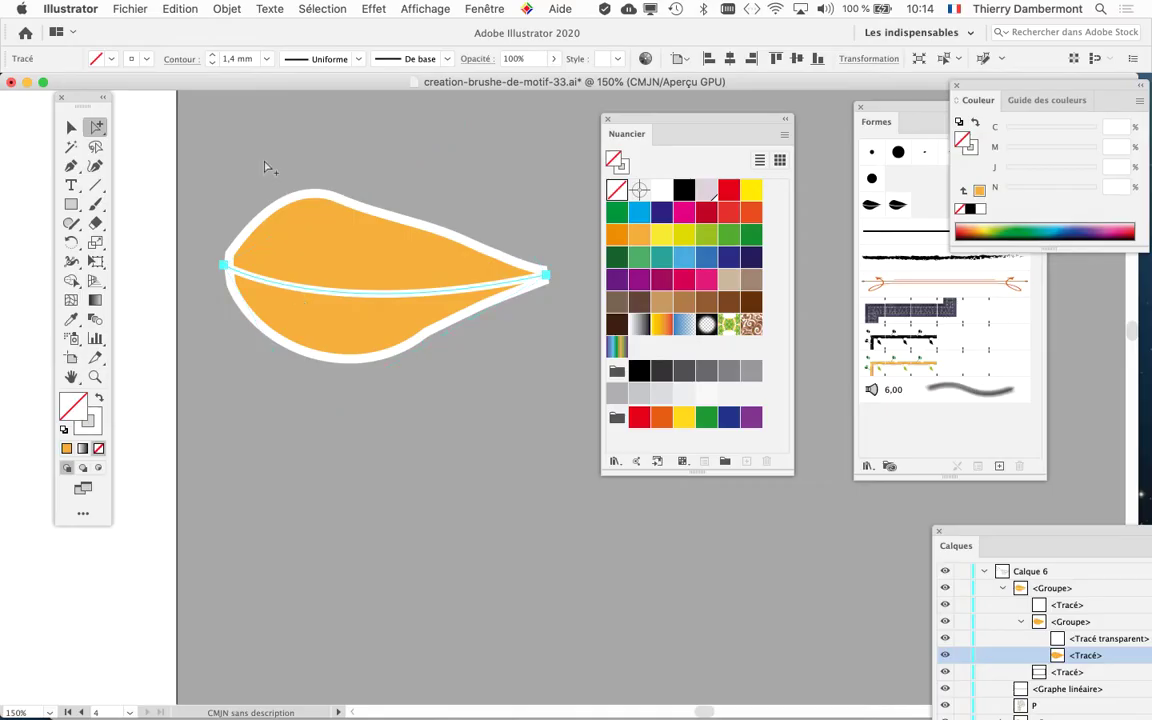
{"action": "left_click", "coordinate": [338, 238]}
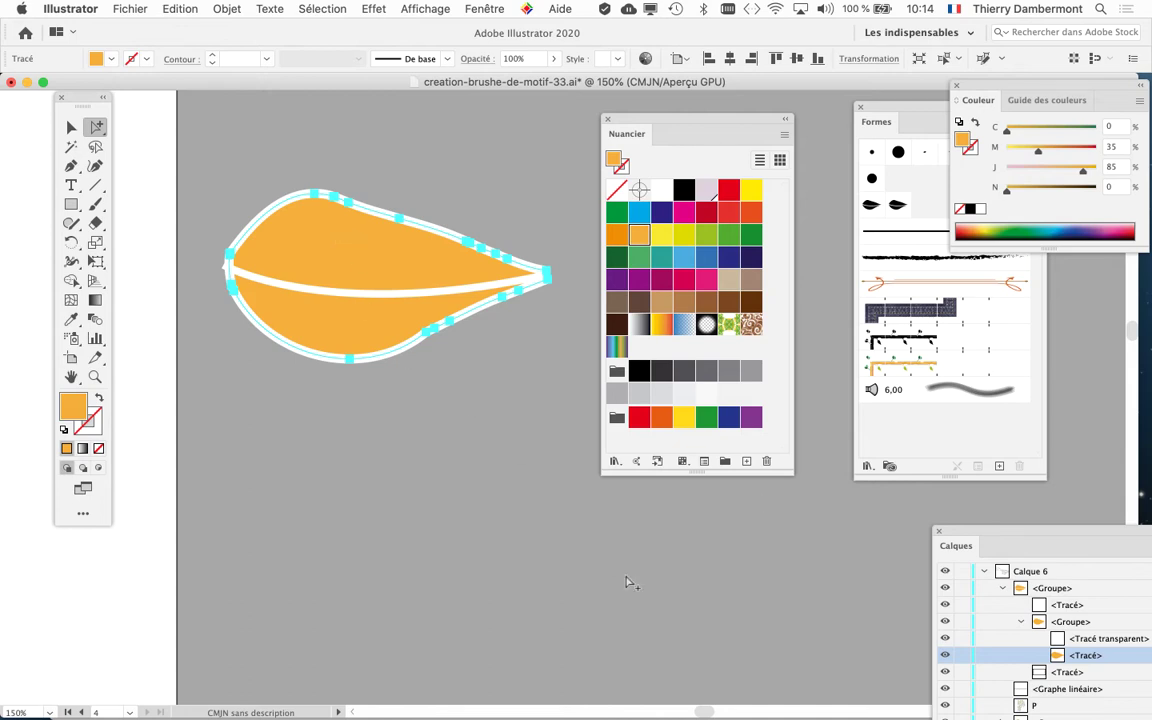
Step: Resize and raise the Swatches panel, picking the orange swatch matching the leaf
{"action": "mouse_move", "coordinate": [787, 471]}
{"action": "left_mouse_down"}
{"action": "mouse_move", "coordinate": [820, 410]}
{"action": "mouse_move", "coordinate": [800, 449]}
{"action": "left_mouse_up"}
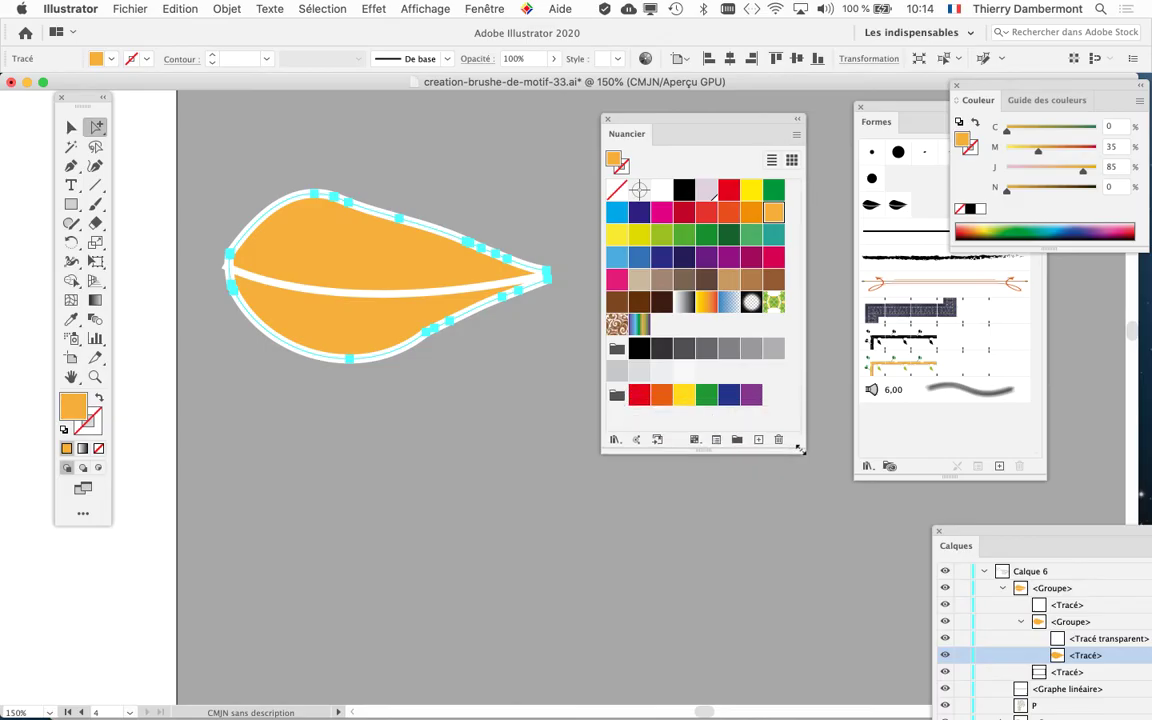
{"action": "left_click", "coordinate": [776, 220]}
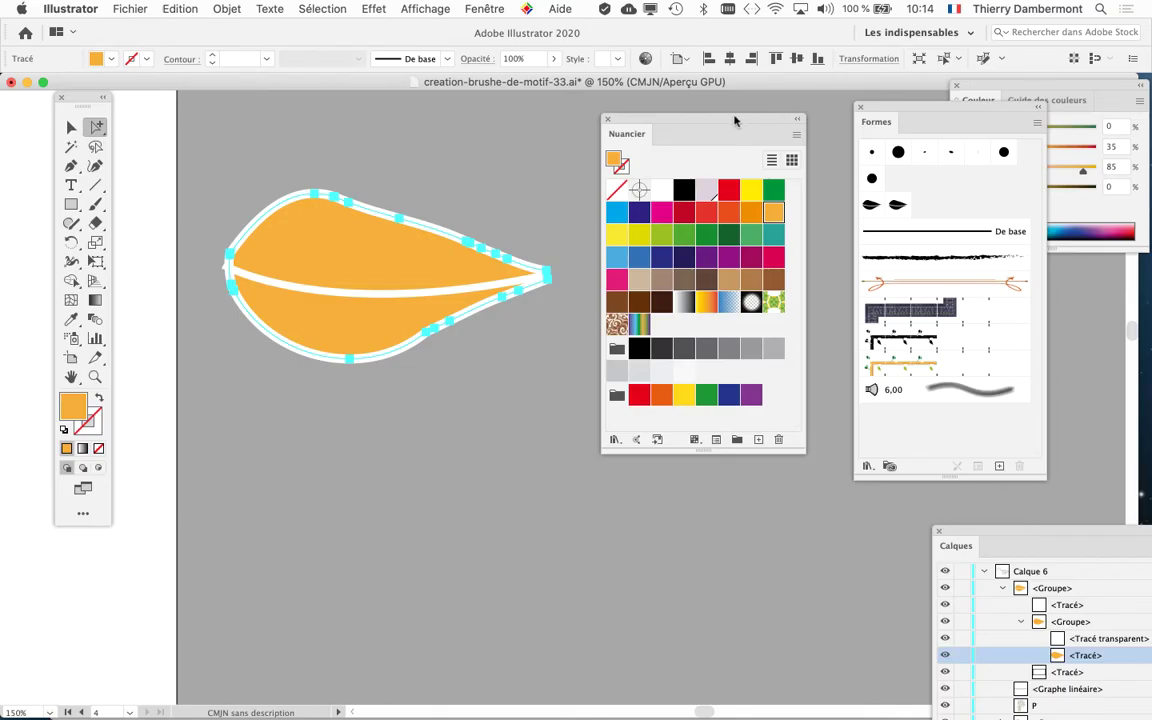
{"action": "left_click_drag", "start_coordinate": [734, 121], "coordinate": [727, 37]}
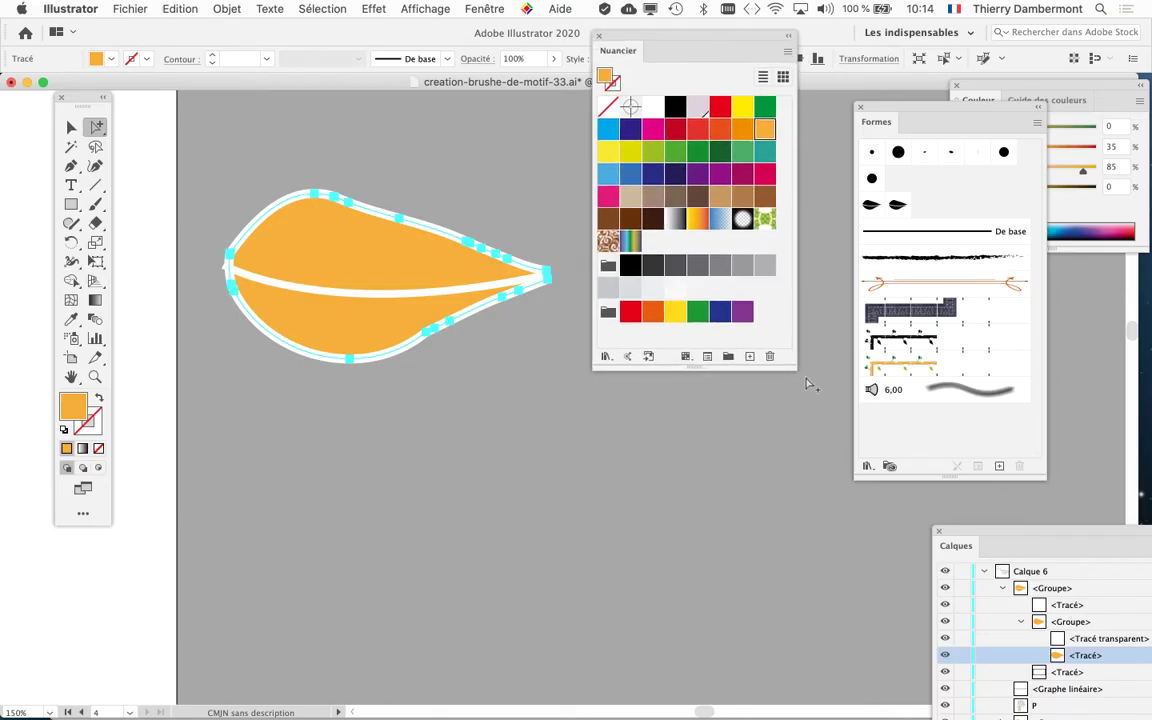
{"action": "left_click_drag", "start_coordinate": [792, 366], "coordinate": [786, 375]}
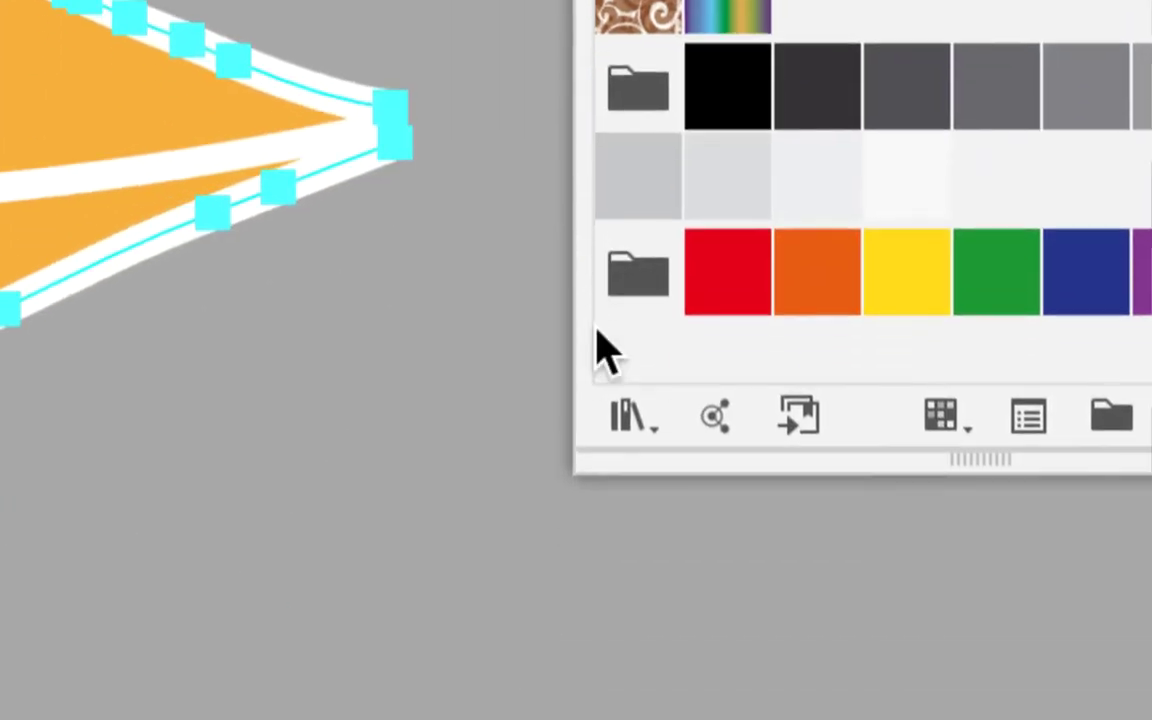
Step: Open the Dégradés > Feuillage library, enlarge it and place it beside the swatches
{"action": "left_click", "coordinate": [617, 368]}
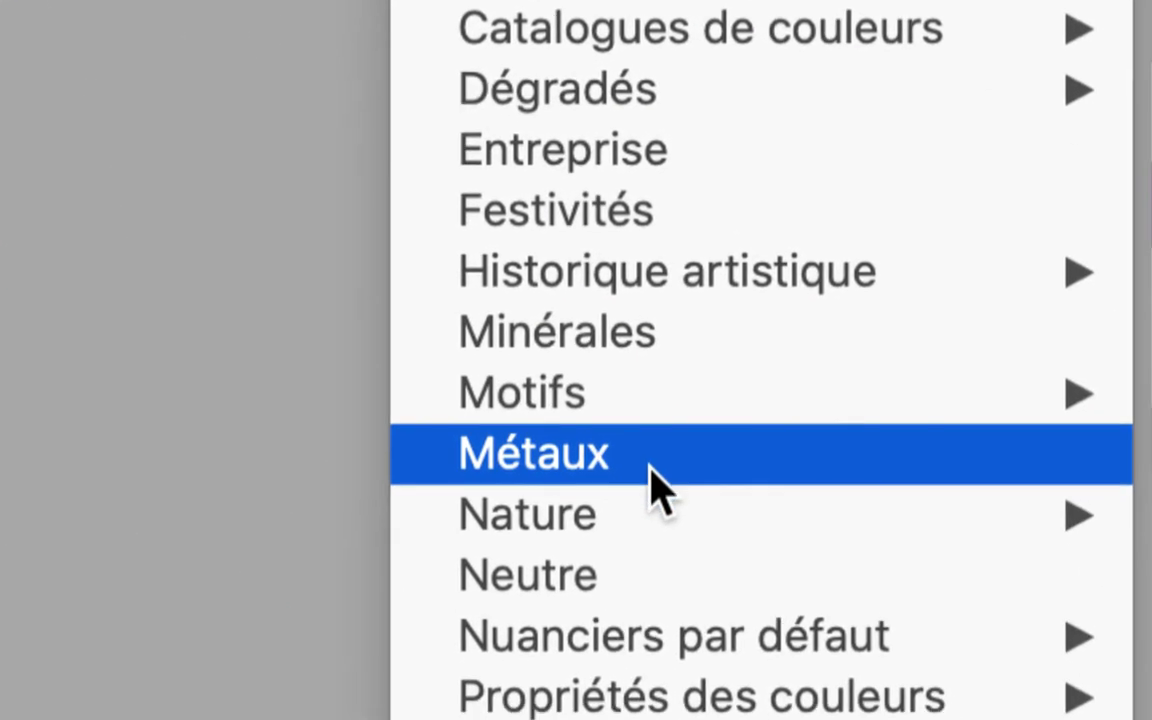
{"action": "mouse_move", "coordinate": [150, 166]}
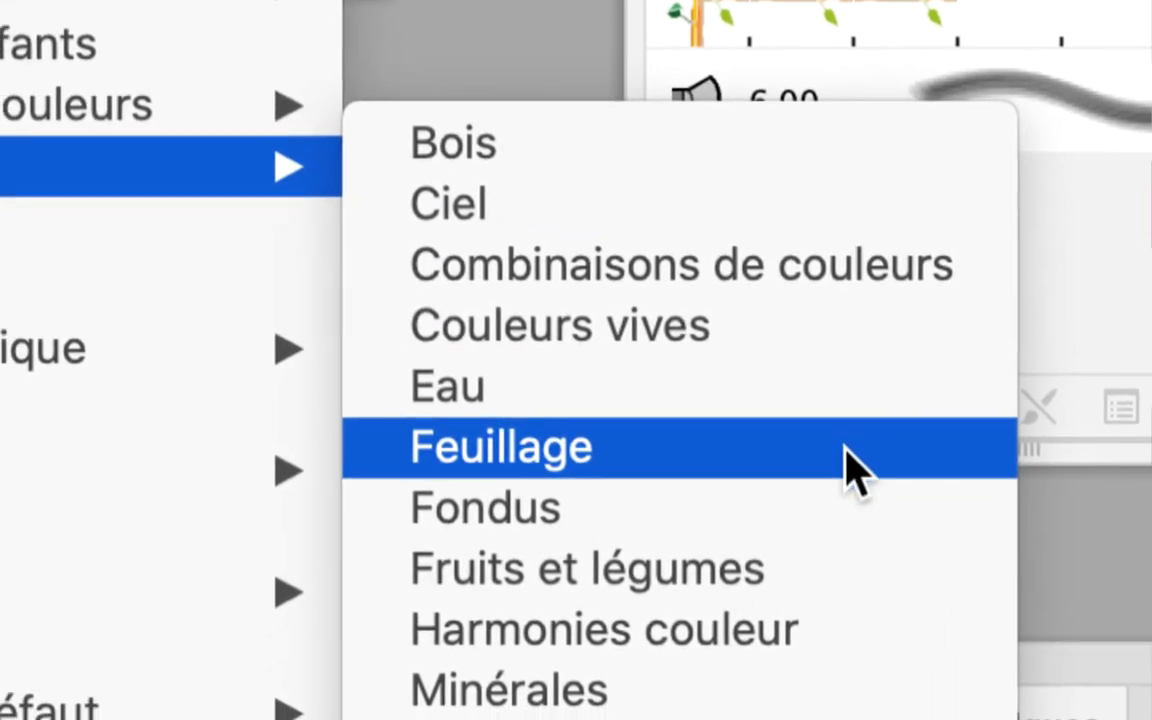
{"action": "left_click", "coordinate": [853, 465]}
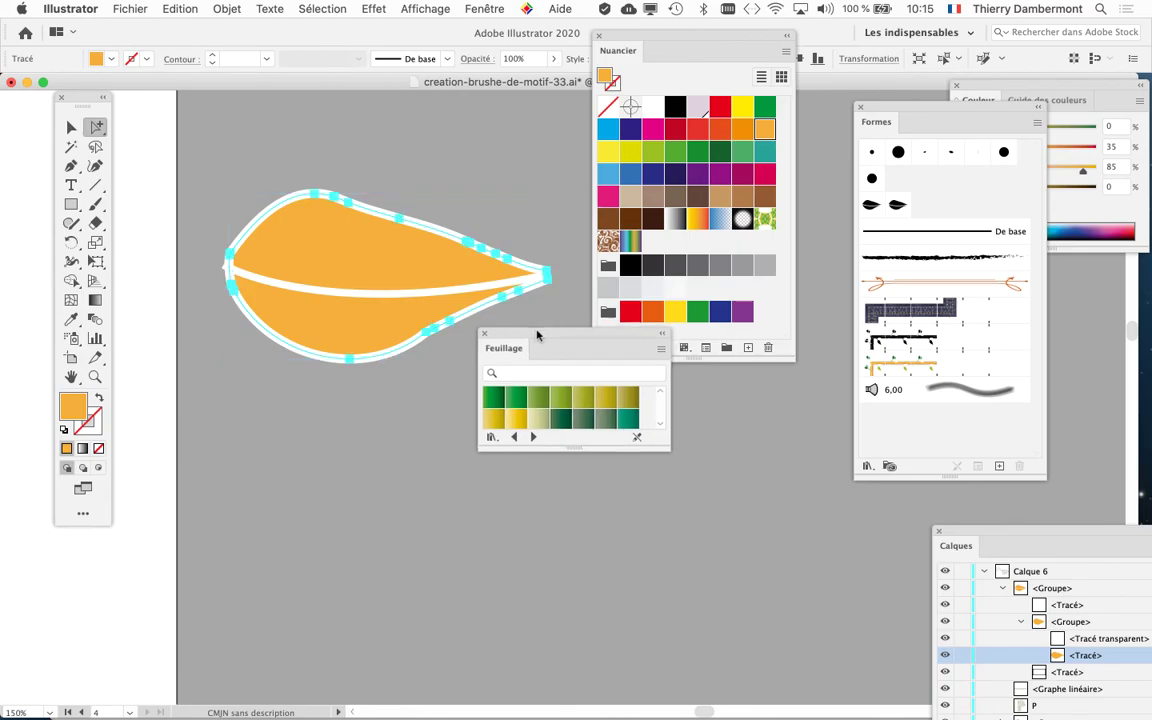
{"action": "left_click_drag", "start_coordinate": [540, 333], "coordinate": [473, 402]}
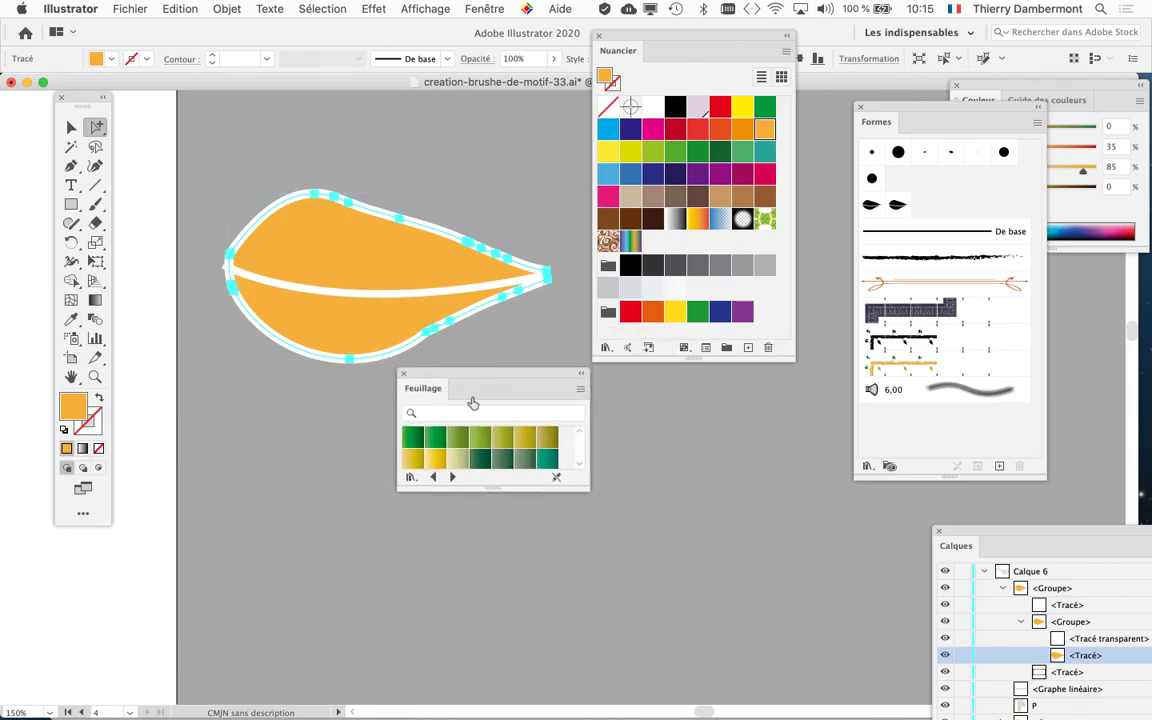
{"action": "left_click_drag", "start_coordinate": [585, 487], "coordinate": [659, 564]}
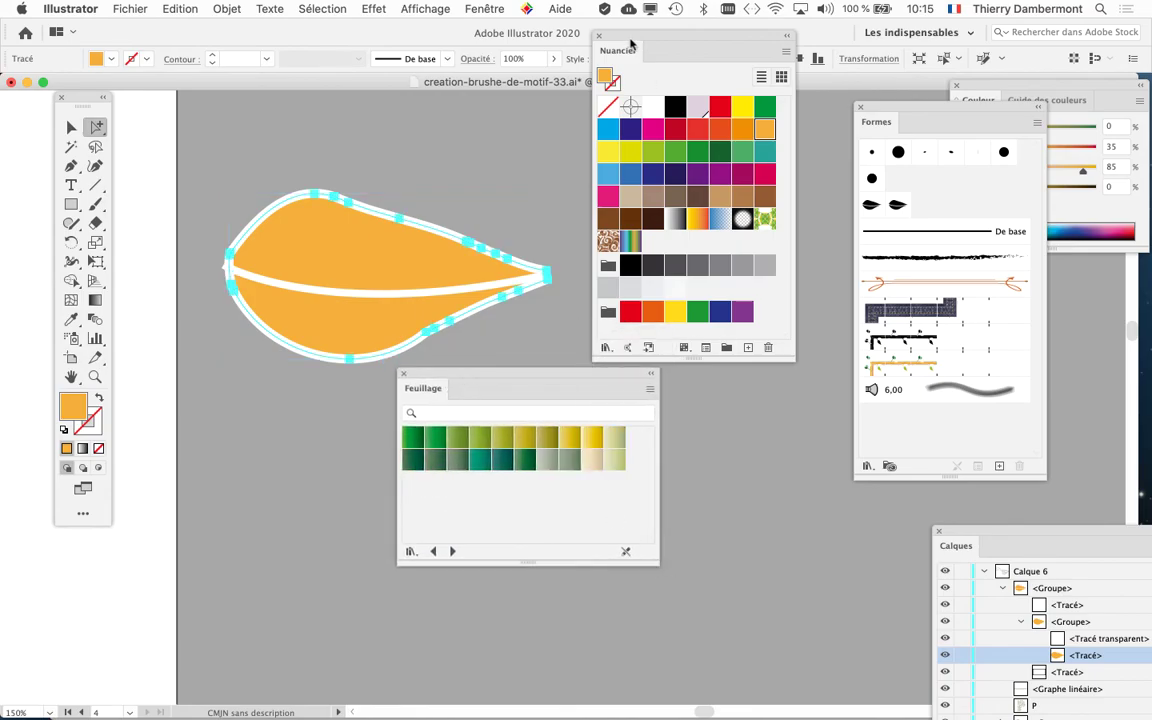
{"action": "left_click_drag", "start_coordinate": [631, 44], "coordinate": [767, 213]}
{"action": "mouse_move", "coordinate": [505, 373]}
{"action": "left_mouse_down"}
{"action": "mouse_move", "coordinate": [657, 150]}
{"action": "mouse_move", "coordinate": [657, 87]}
{"action": "left_mouse_up"}
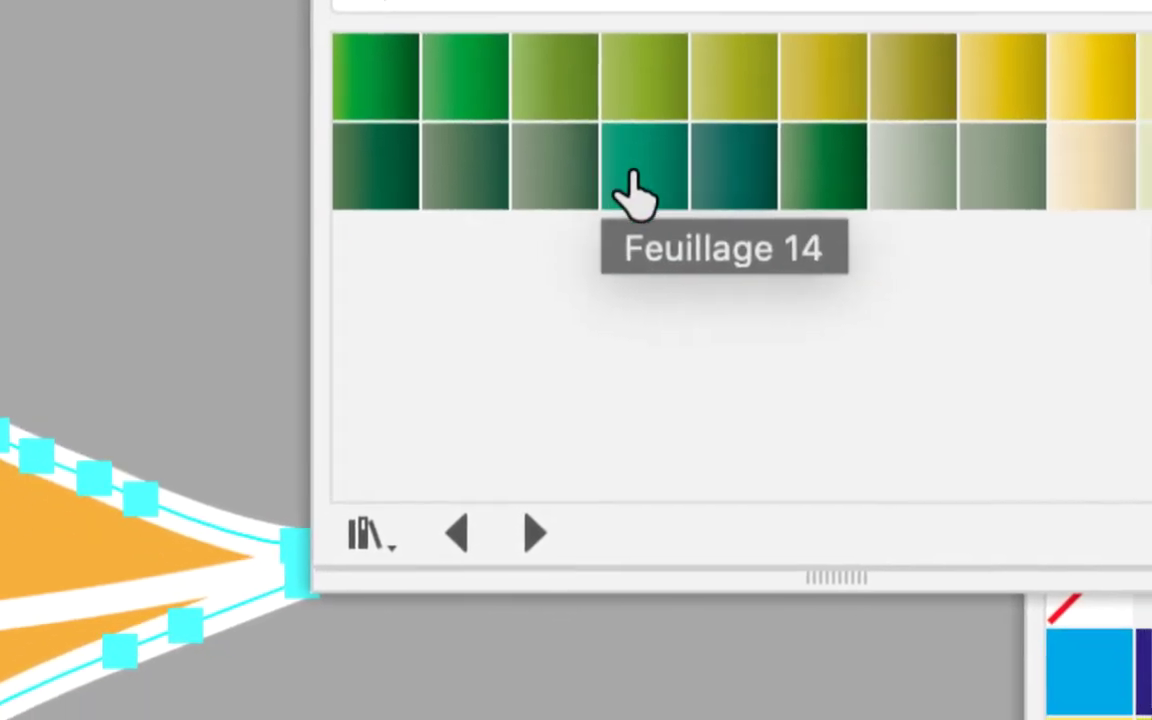
Step: Try the teal Feuillage 14 gradient, then fill the leaf with olive-green Feuillage 4
{"action": "left_click", "coordinate": [630, 190]}
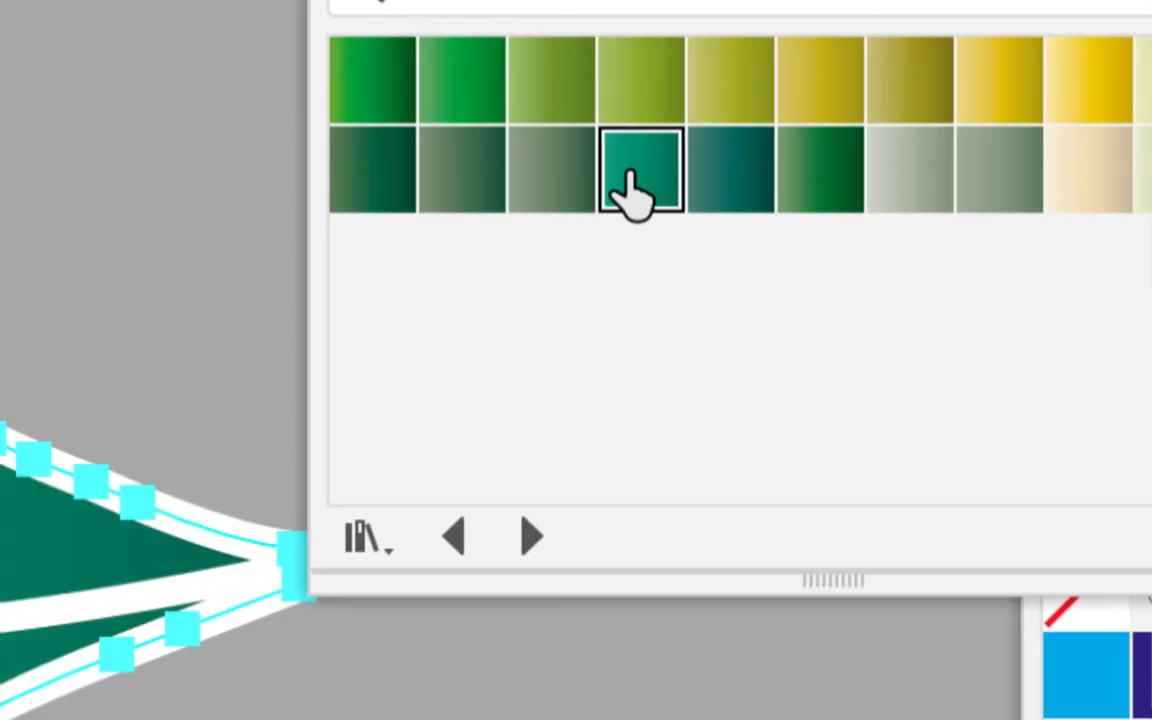
{"action": "left_click", "coordinate": [640, 82]}
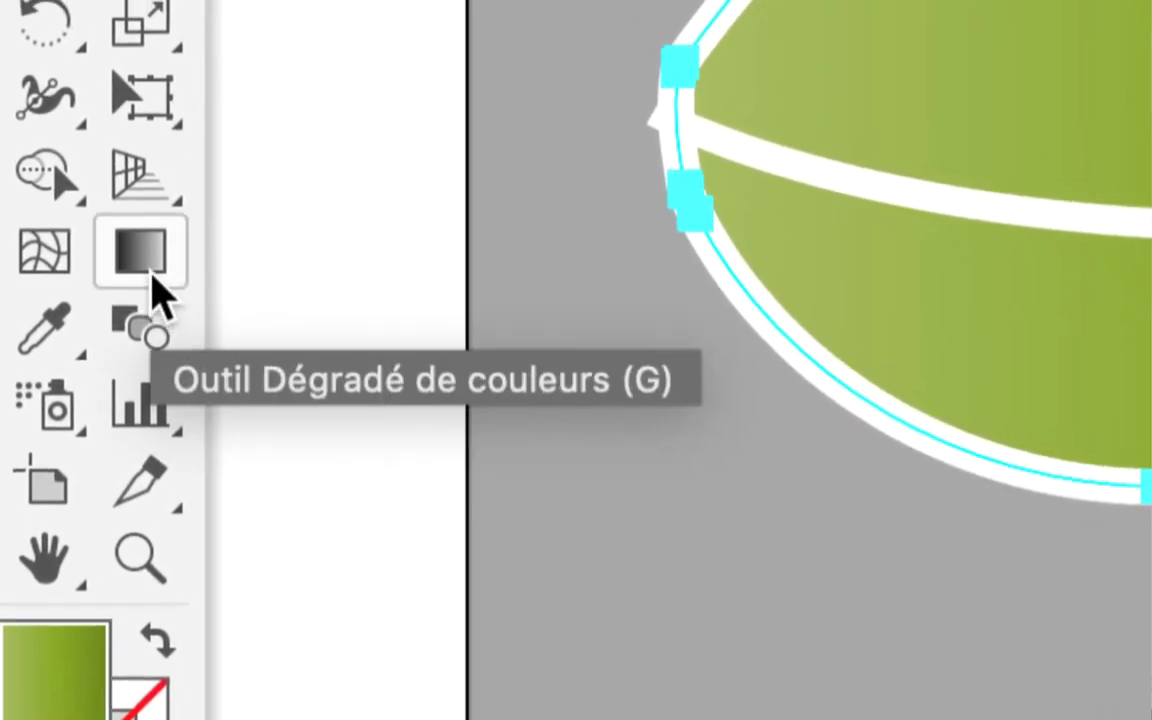
Step: With the Gradient tool, try several gradient directions across the leaf
{"action": "left_click", "coordinate": [152, 278]}
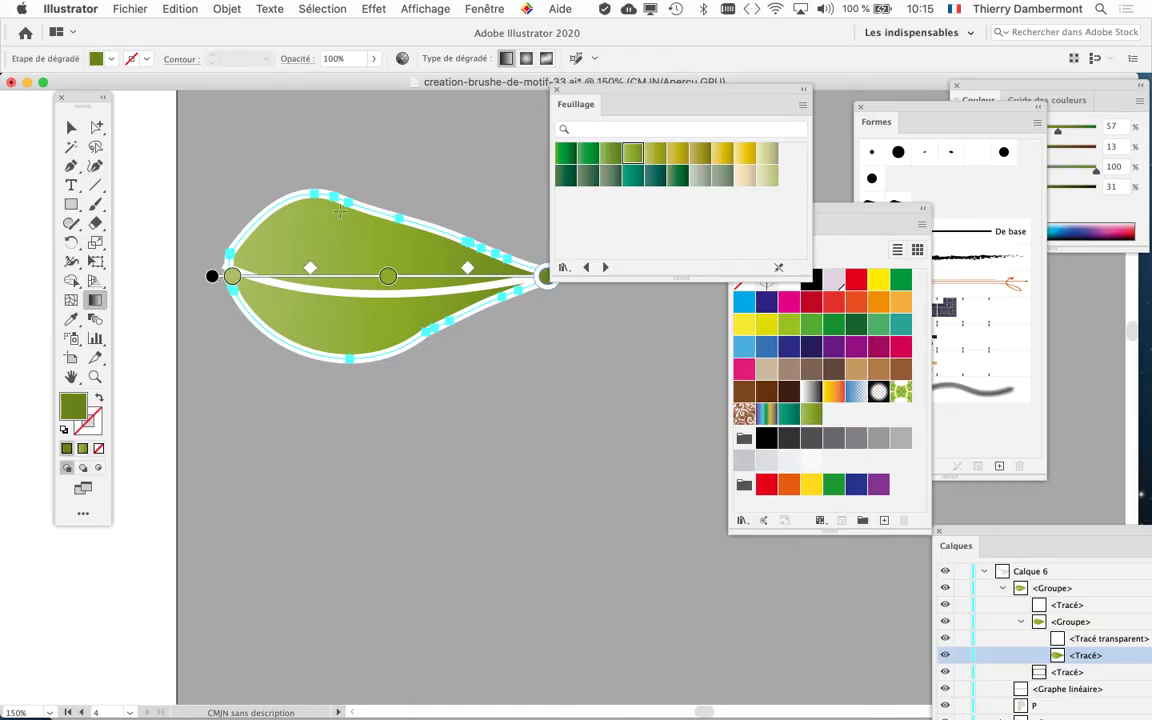
{"action": "left_click_drag", "start_coordinate": [332, 143], "coordinate": [373, 461]}
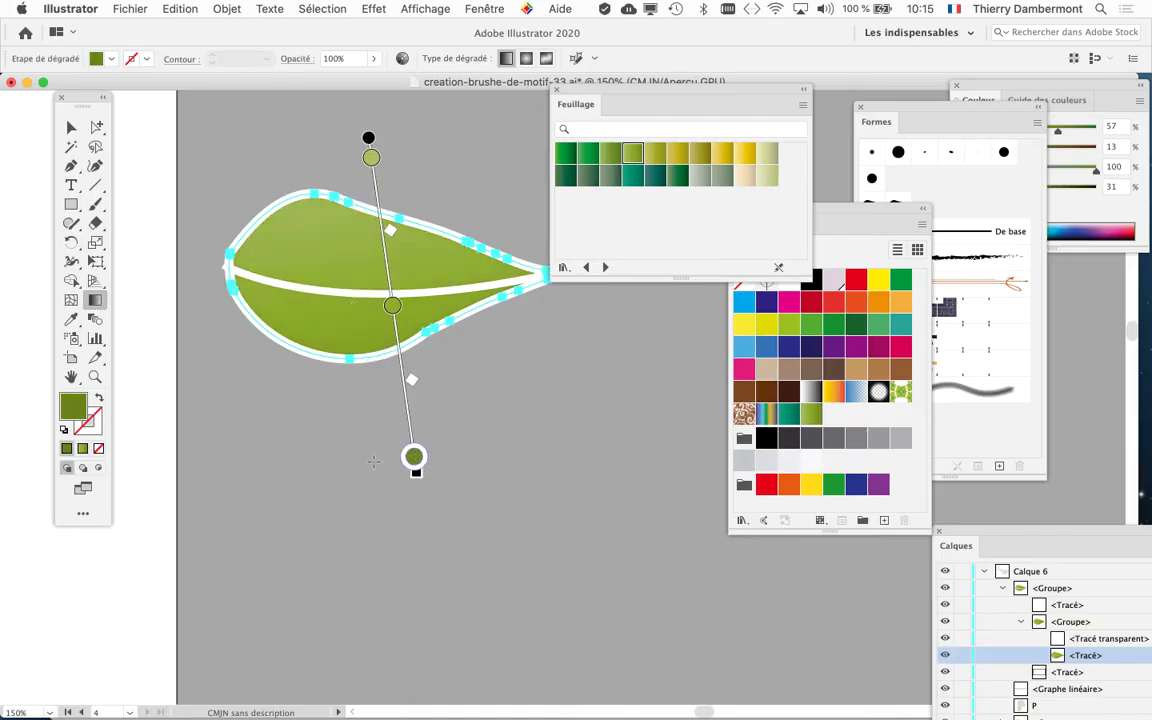
{"action": "mouse_move", "coordinate": [524, 389]}
{"action": "left_mouse_down"}
{"action": "mouse_move", "coordinate": [217, 168]}
{"action": "mouse_move", "coordinate": [332, 278]}
{"action": "mouse_move", "coordinate": [305, 248]}
{"action": "left_mouse_up"}
{"action": "mouse_move", "coordinate": [457, 160]}
{"action": "left_mouse_down"}
{"action": "mouse_move", "coordinate": [303, 342]}
{"action": "mouse_move", "coordinate": [319, 308]}
{"action": "mouse_move", "coordinate": [335, 320]}
{"action": "left_mouse_up"}
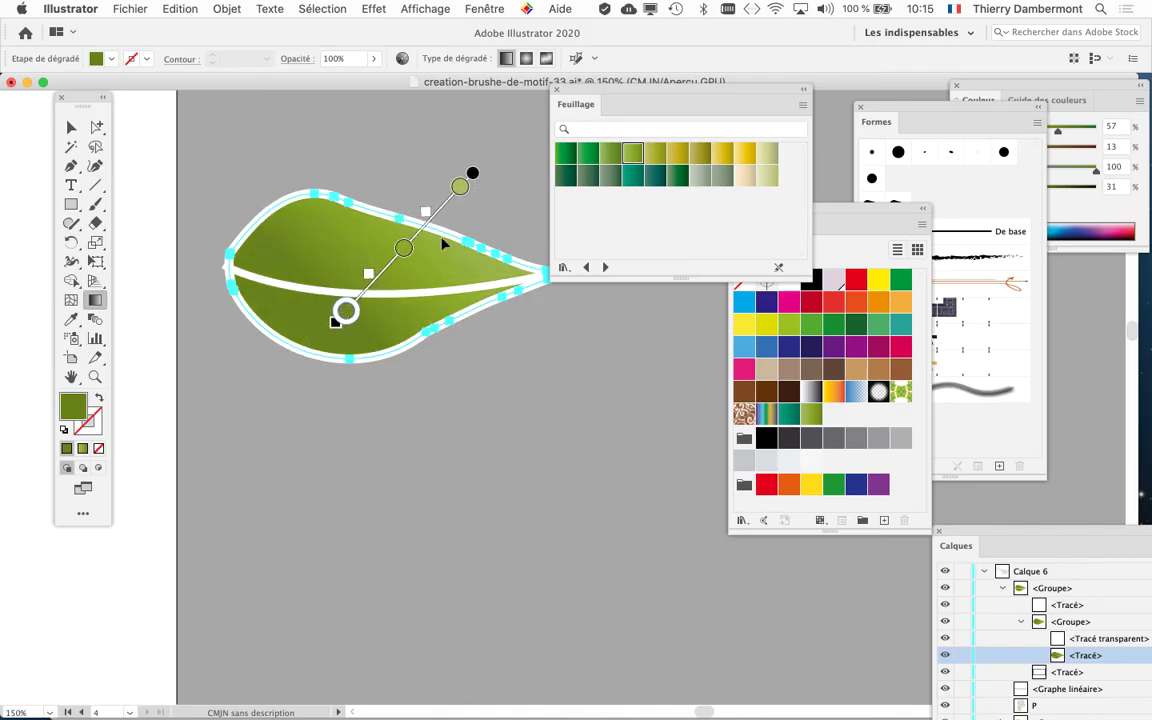
{"action": "left_click_drag", "start_coordinate": [625, 92], "coordinate": [701, 81]}
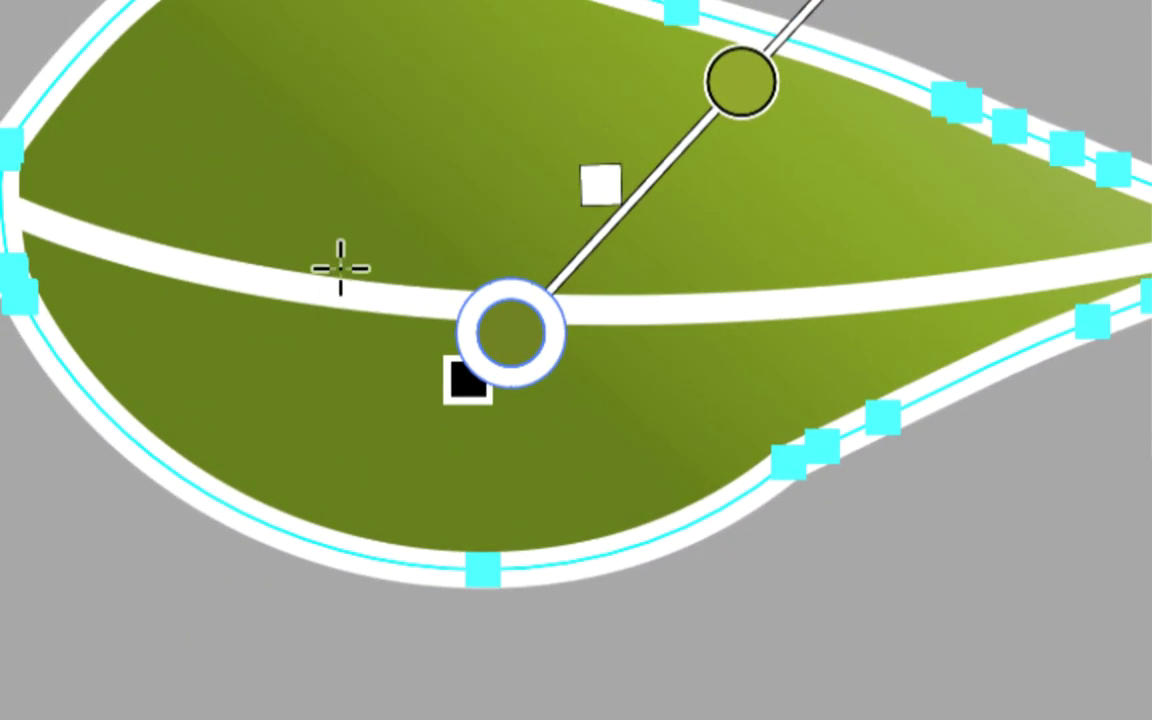
Step: Redraw the gradient diagonally from below the leaf's lower left up toward its top
{"action": "key", "text": "a"}
{"action": "key", "text": "g"}
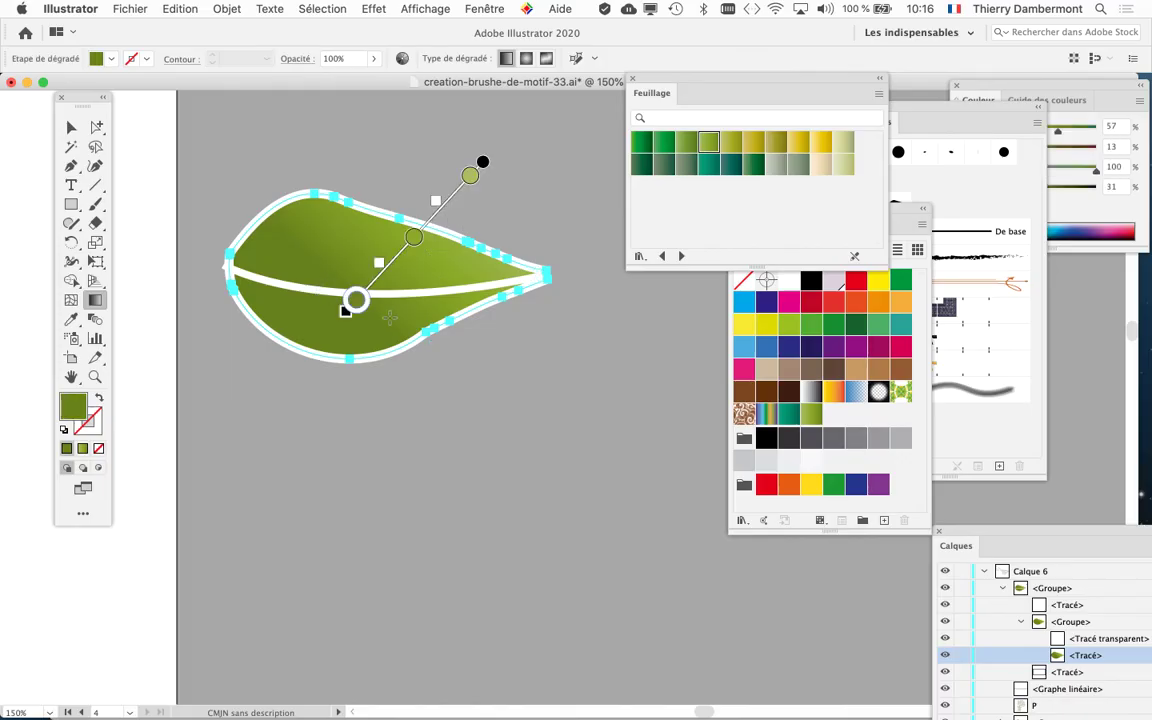
{"action": "left_click_drag", "start_coordinate": [326, 159], "coordinate": [373, 404]}
{"action": "left_click_drag", "start_coordinate": [362, 154], "coordinate": [414, 406]}
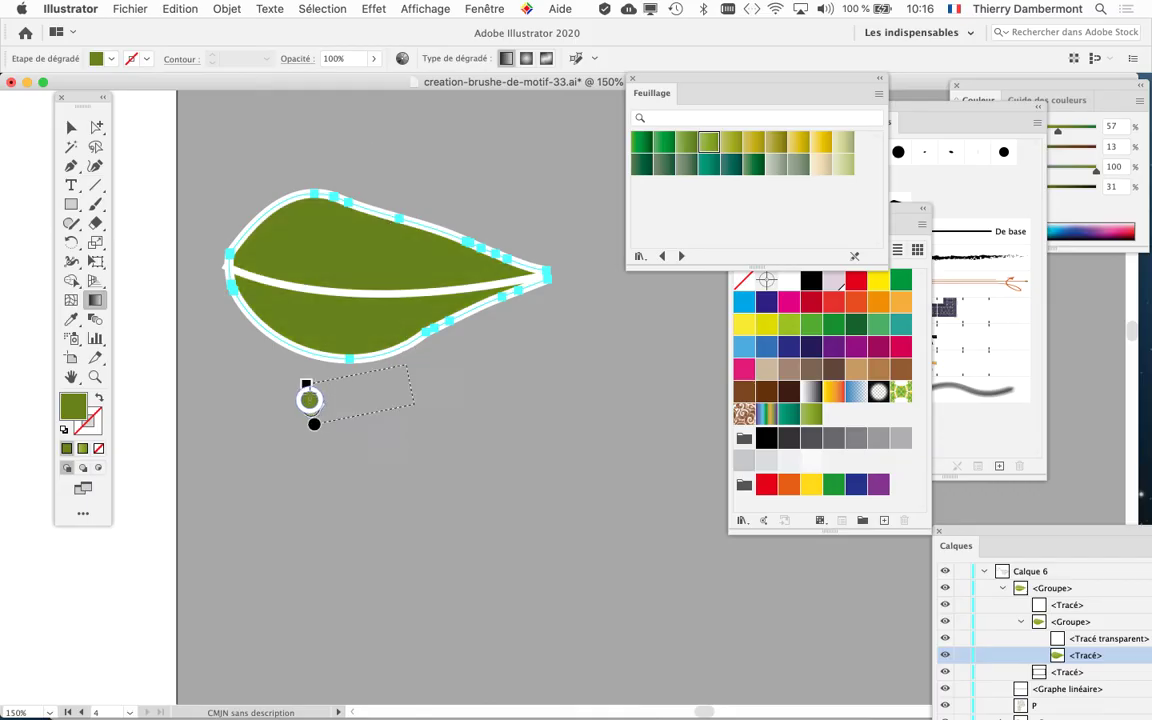
{"action": "left_click_drag", "start_coordinate": [312, 405], "coordinate": [442, 173]}
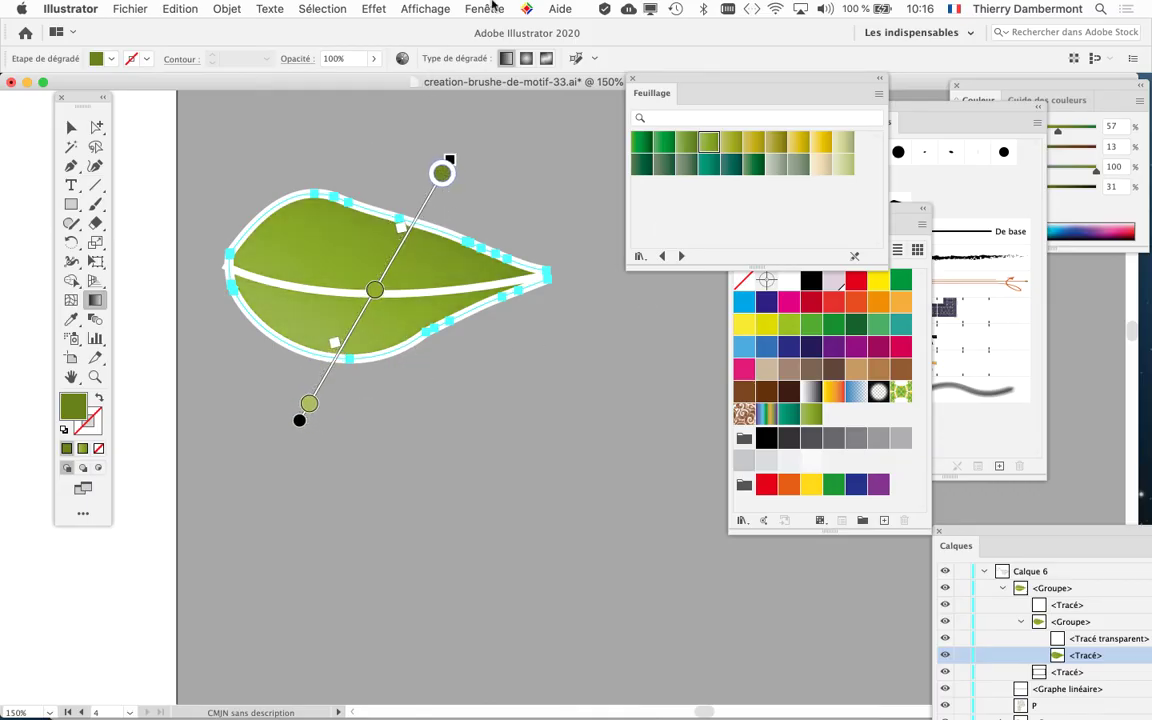
{"action": "scroll", "coordinate": [347, 242], "scroll_direction": "right", "scroll_amount": 3}
{"action": "left_click", "coordinate": [484, 8]}
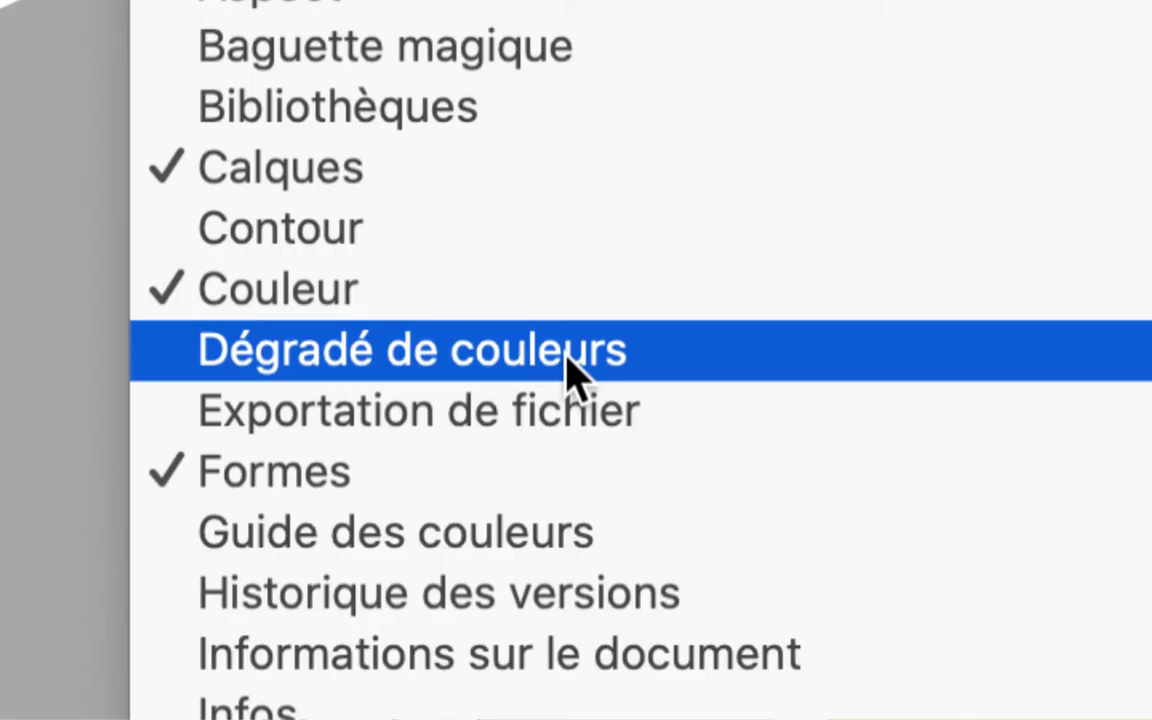
Step: Open the Gradient panel and make the leaf gradient's left stop yellow
{"action": "left_click", "coordinate": [570, 370]}
{"action": "mouse_move", "coordinate": [663, 33]}
{"action": "left_mouse_down"}
{"action": "mouse_move", "coordinate": [588, 78]}
{"action": "mouse_move", "coordinate": [504, 67]}
{"action": "left_mouse_up"}
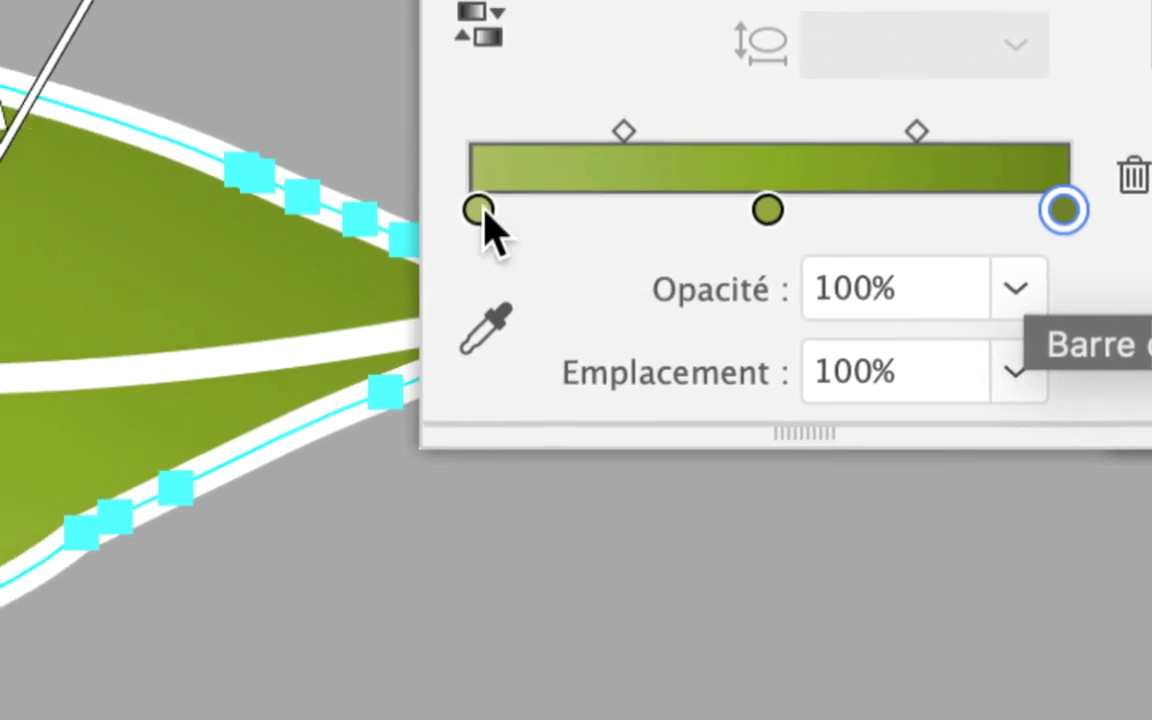
{"action": "left_click", "coordinate": [480, 209]}
{"action": "double_click", "coordinate": [481, 209]}
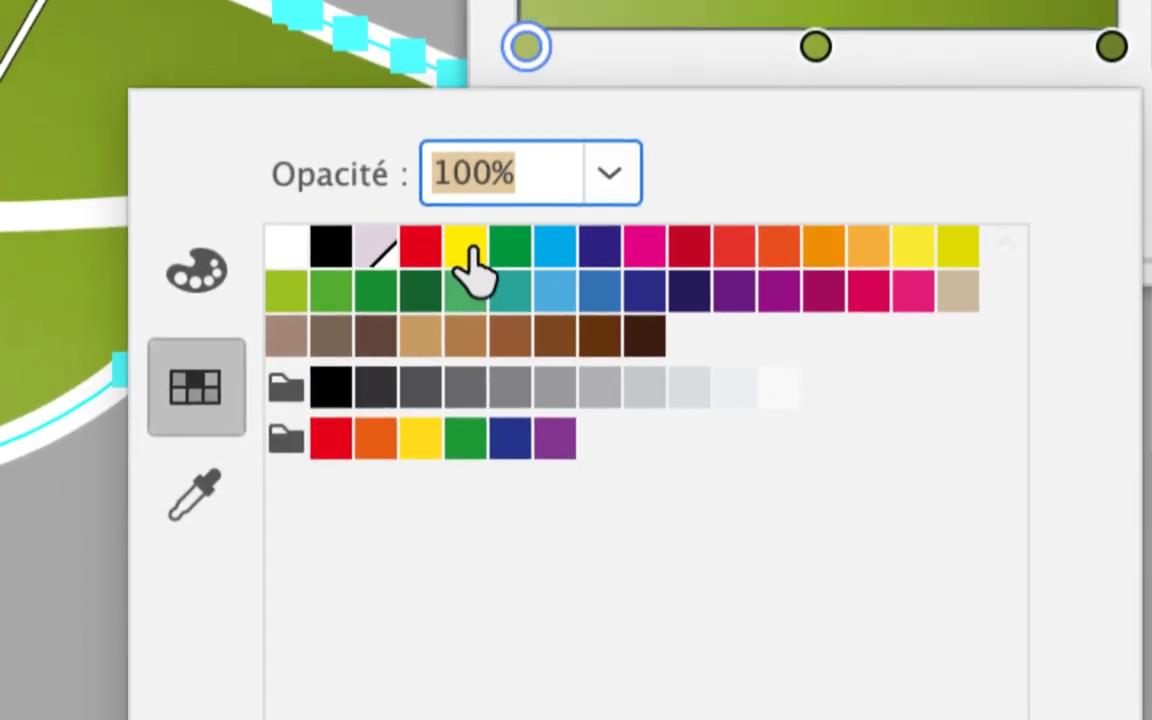
{"action": "left_click", "coordinate": [470, 262]}
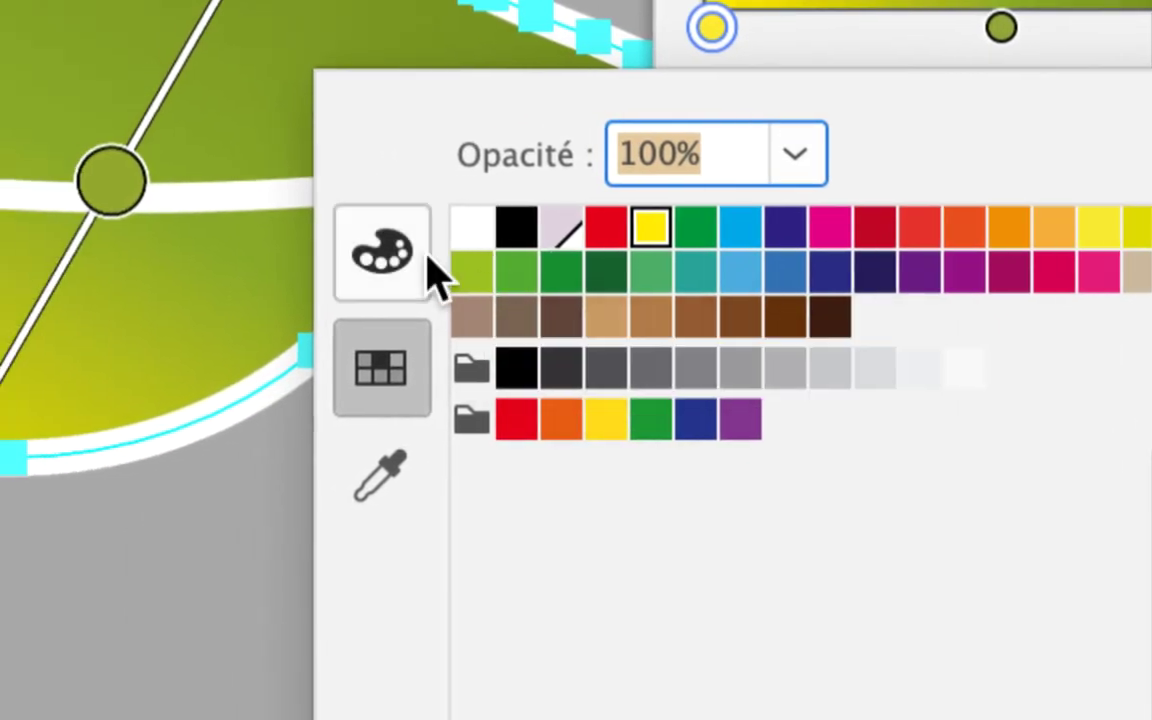
{"action": "left_click", "coordinate": [428, 262]}
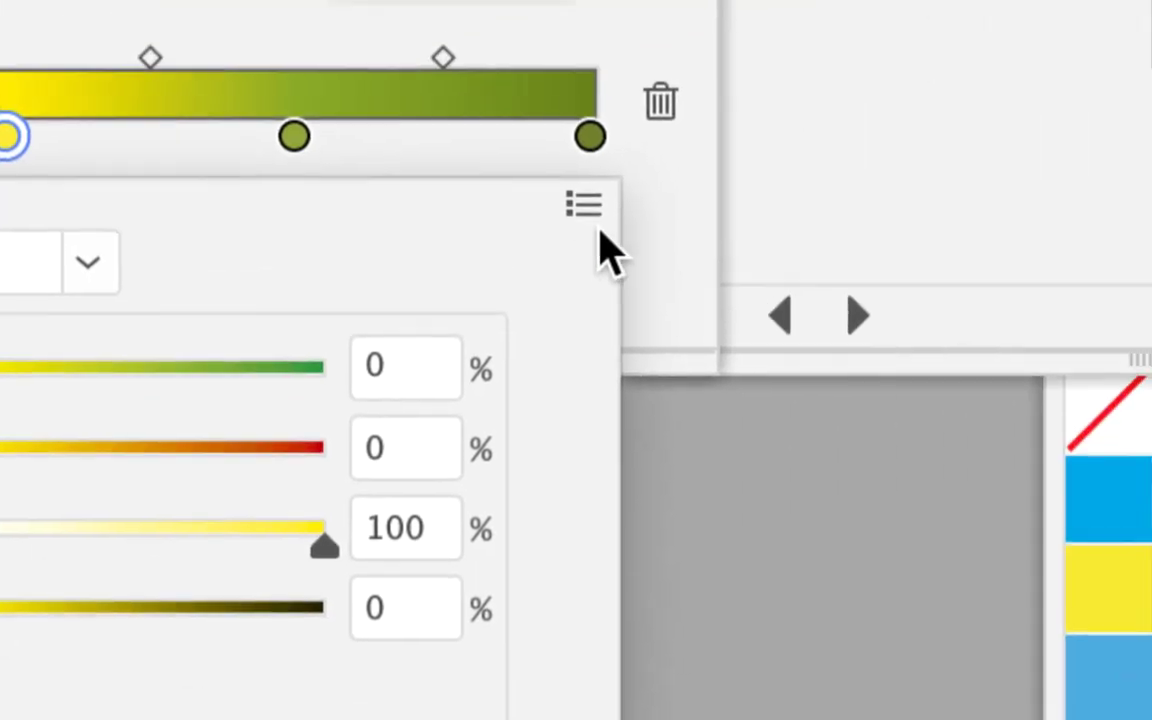
Step: Switch the left stop to RGB and set it to green 12F400 (R 18, G 244, B 0)
{"action": "left_click", "coordinate": [999, 98]}
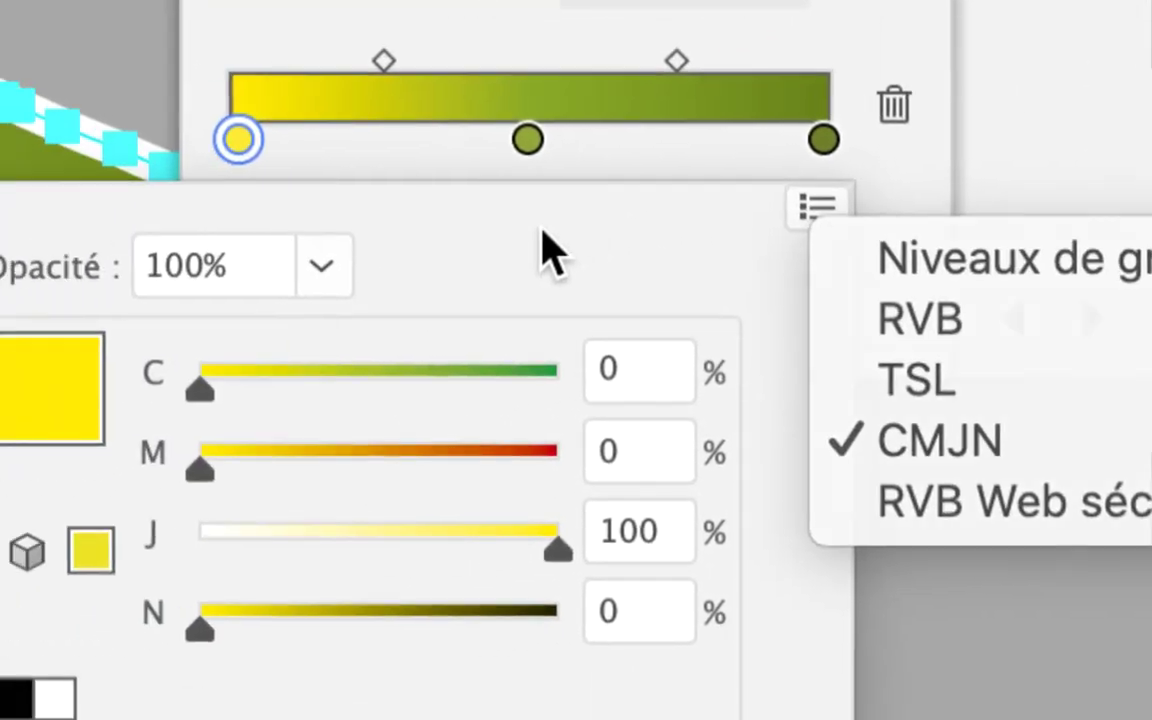
{"action": "left_click", "coordinate": [332, 262]}
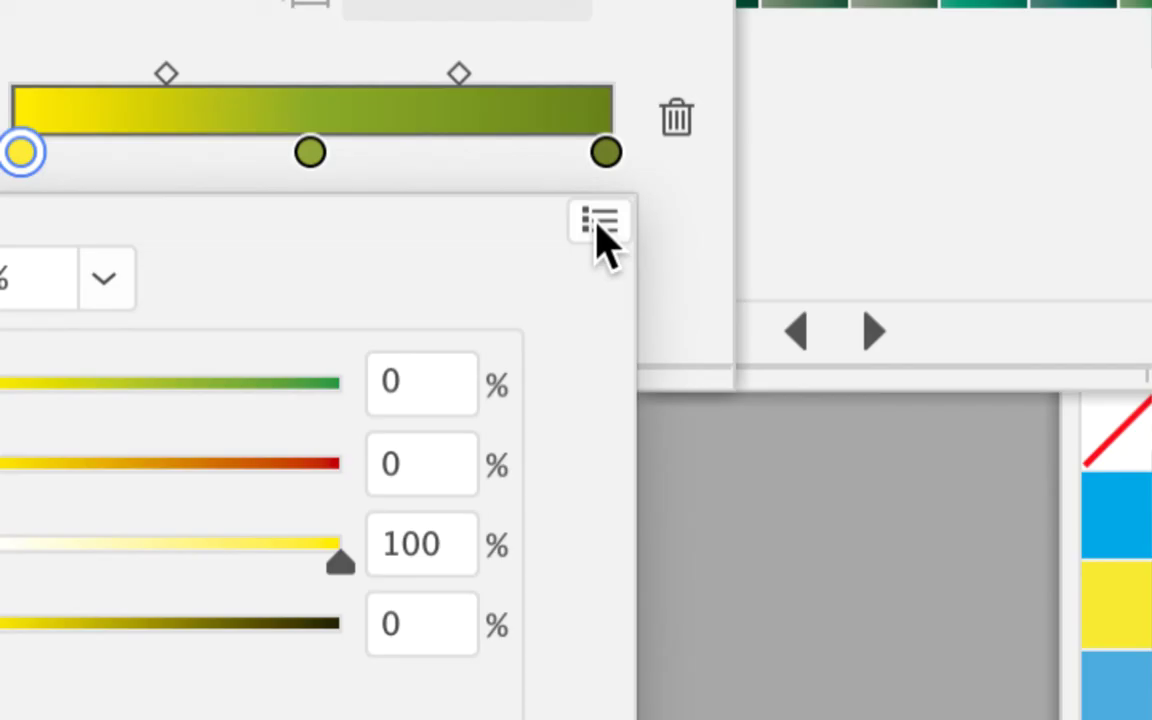
{"action": "left_click", "coordinate": [575, 212]}
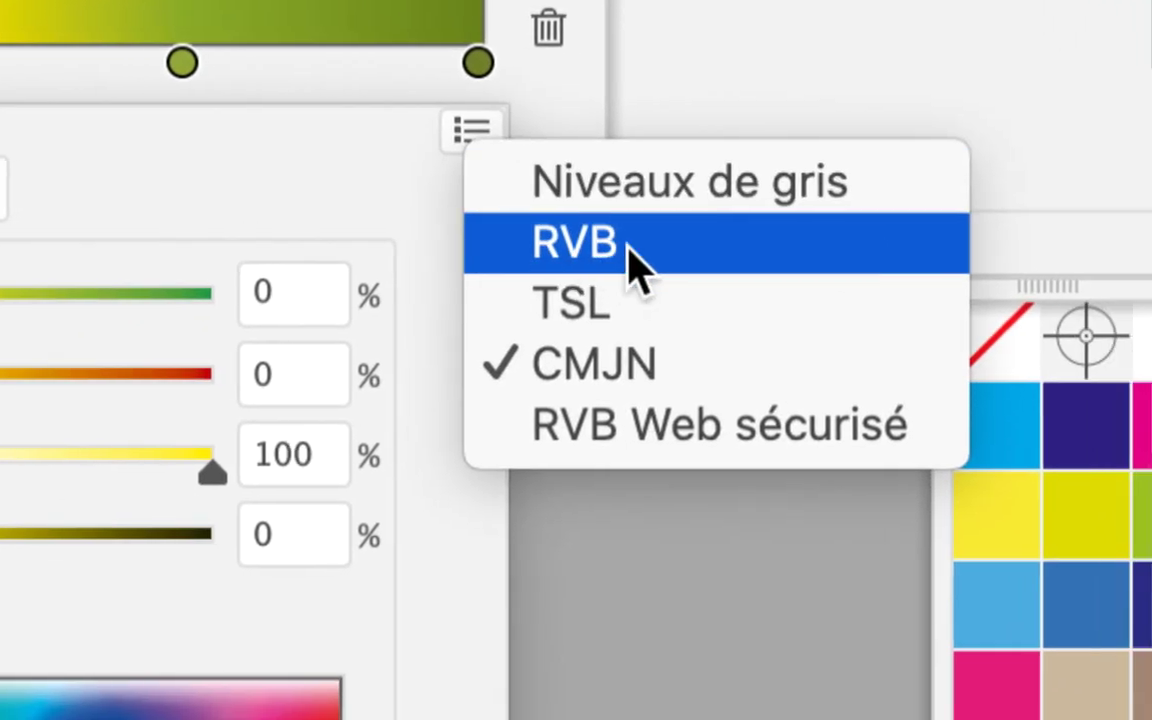
{"action": "left_click", "coordinate": [622, 248]}
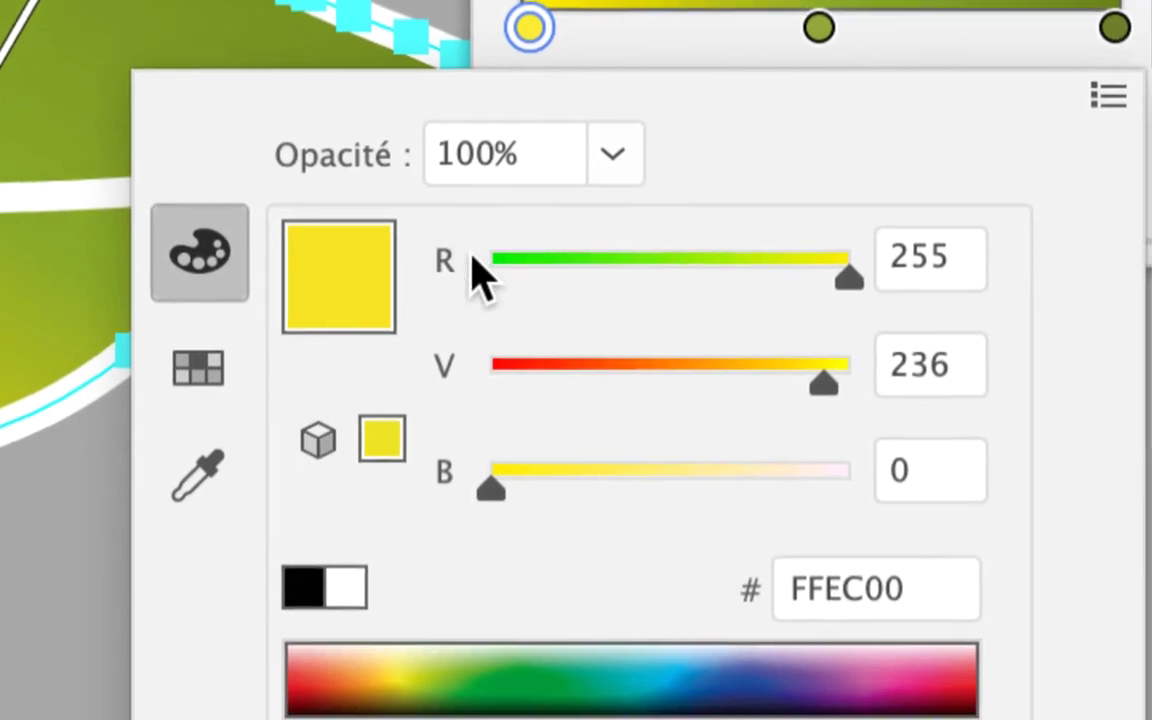
{"action": "left_click_drag", "start_coordinate": [522, 260], "coordinate": [569, 260]}
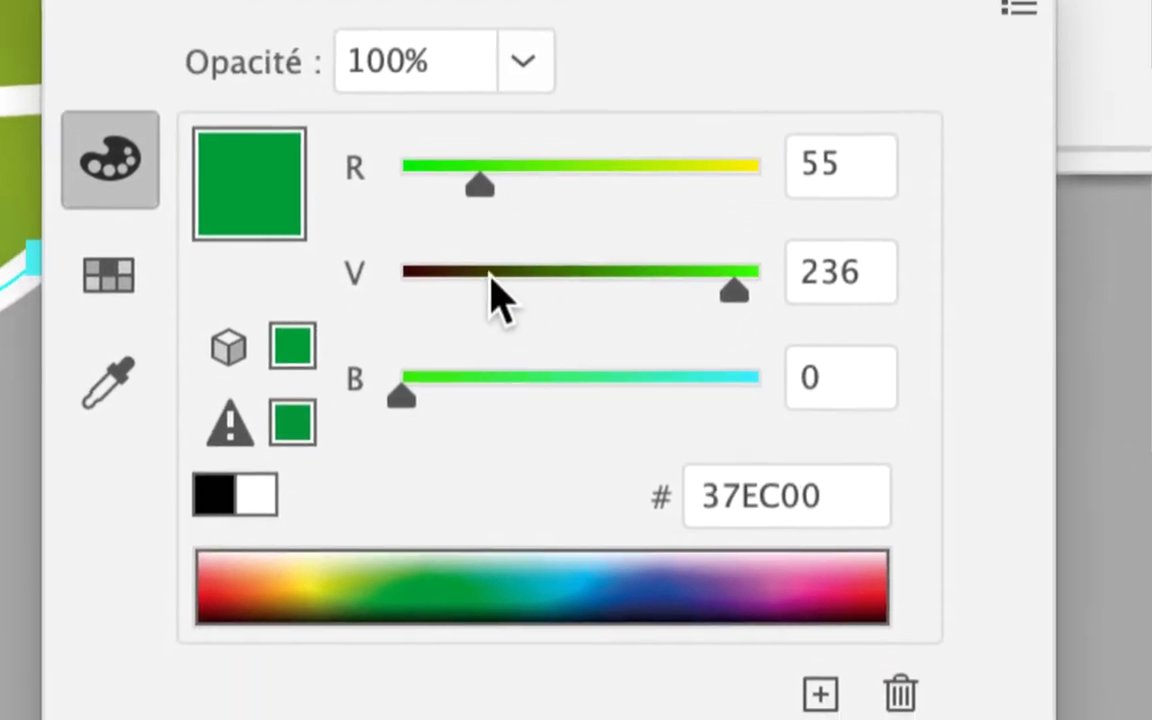
{"action": "mouse_move", "coordinate": [492, 290]}
{"action": "left_mouse_down"}
{"action": "mouse_move", "coordinate": [407, 290]}
{"action": "mouse_move", "coordinate": [745, 290]}
{"action": "left_mouse_up"}
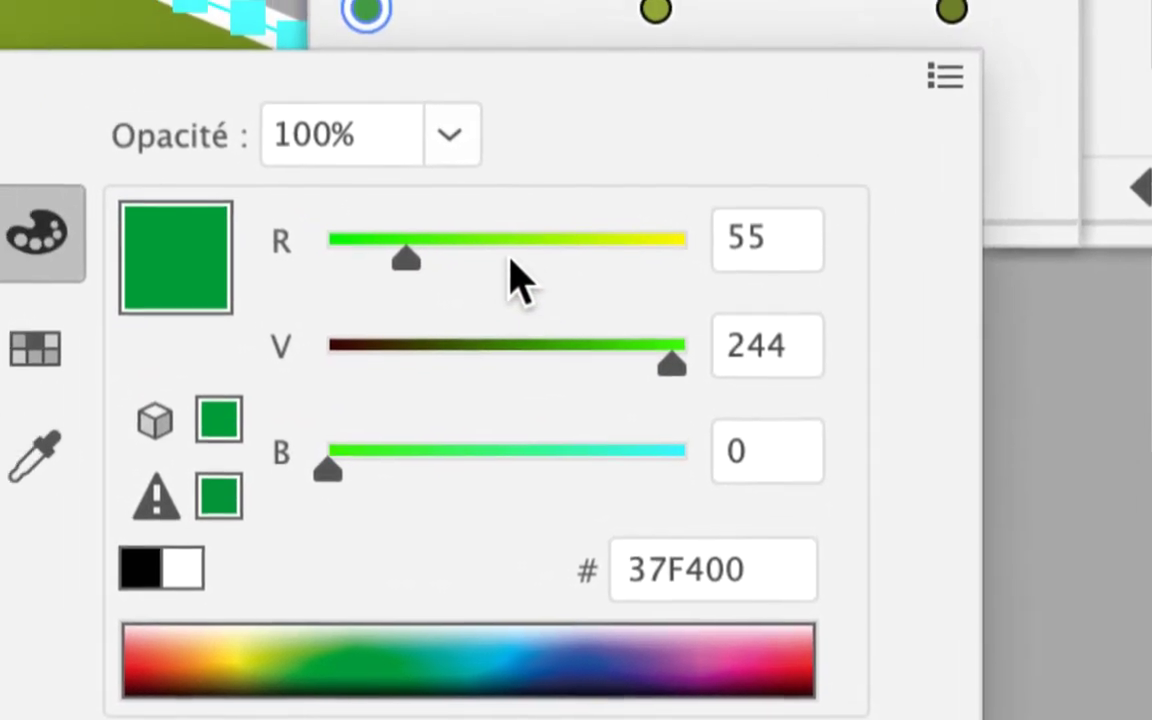
{"action": "left_click_drag", "start_coordinate": [509, 262], "coordinate": [476, 258]}
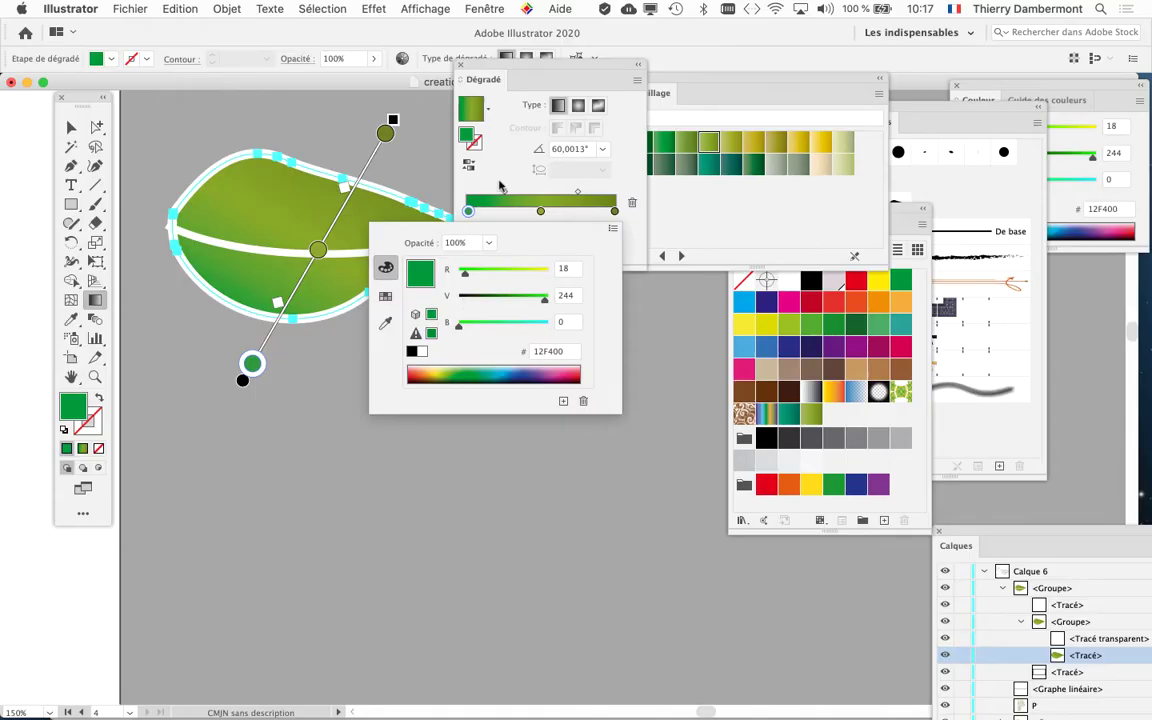
Step: Reposition the Gradient panel into view and select the leaf gradient's first stop
{"action": "mouse_move", "coordinate": [503, 67]}
{"action": "left_mouse_down"}
{"action": "mouse_move", "coordinate": [524, 303]}
{"action": "mouse_move", "coordinate": [571, 188]}
{"action": "mouse_move", "coordinate": [573, 121]}
{"action": "left_mouse_up"}
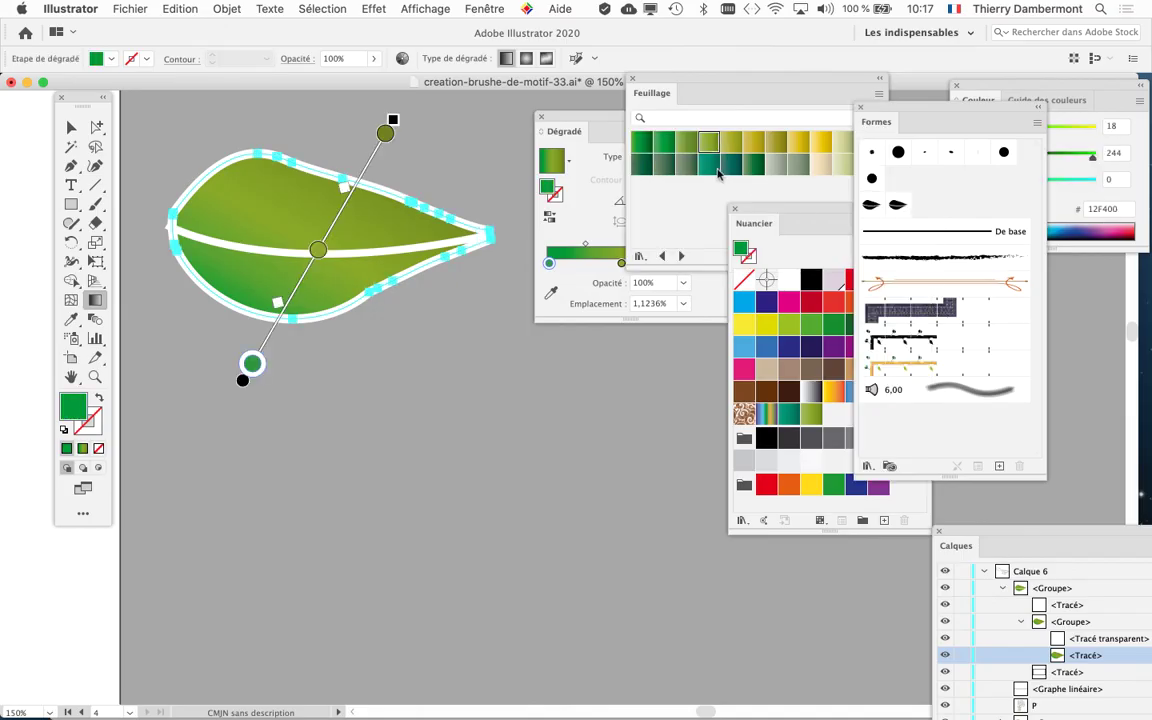
{"action": "mouse_move", "coordinate": [580, 120]}
{"action": "left_mouse_down"}
{"action": "mouse_move", "coordinate": [503, 260]}
{"action": "mouse_move", "coordinate": [503, 329]}
{"action": "mouse_move", "coordinate": [524, 282]}
{"action": "left_mouse_up"}
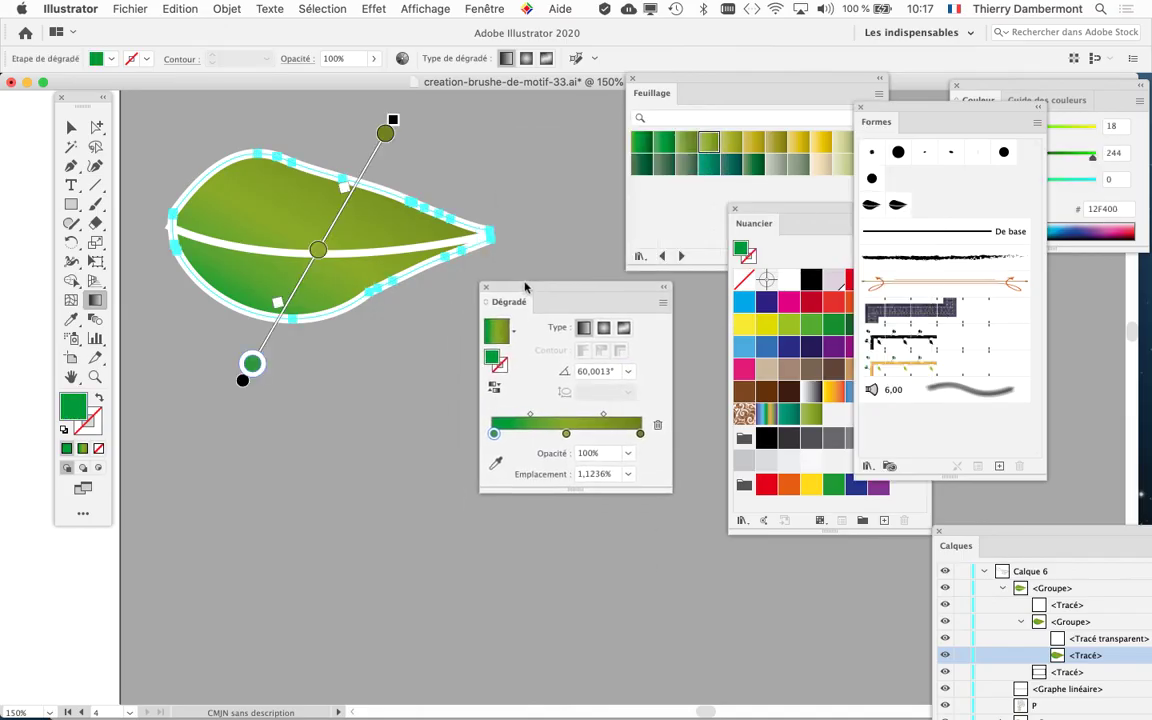
{"action": "left_click", "coordinate": [493, 424]}
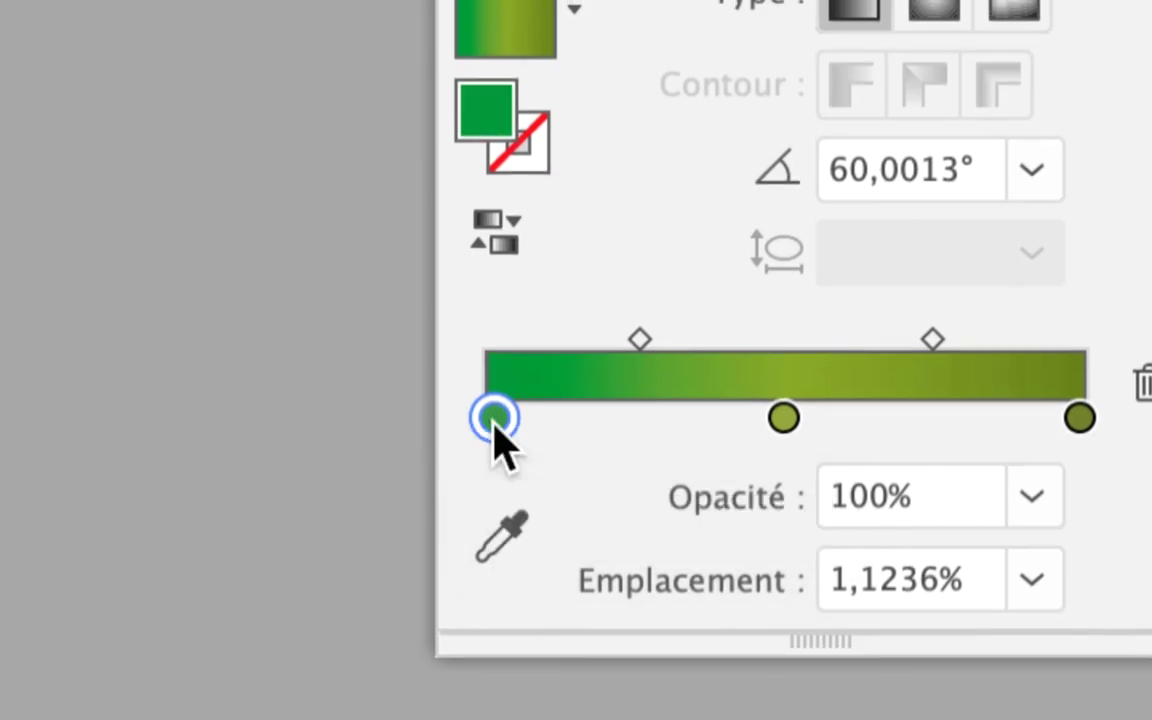
{"action": "double_click", "coordinate": [494, 424]}
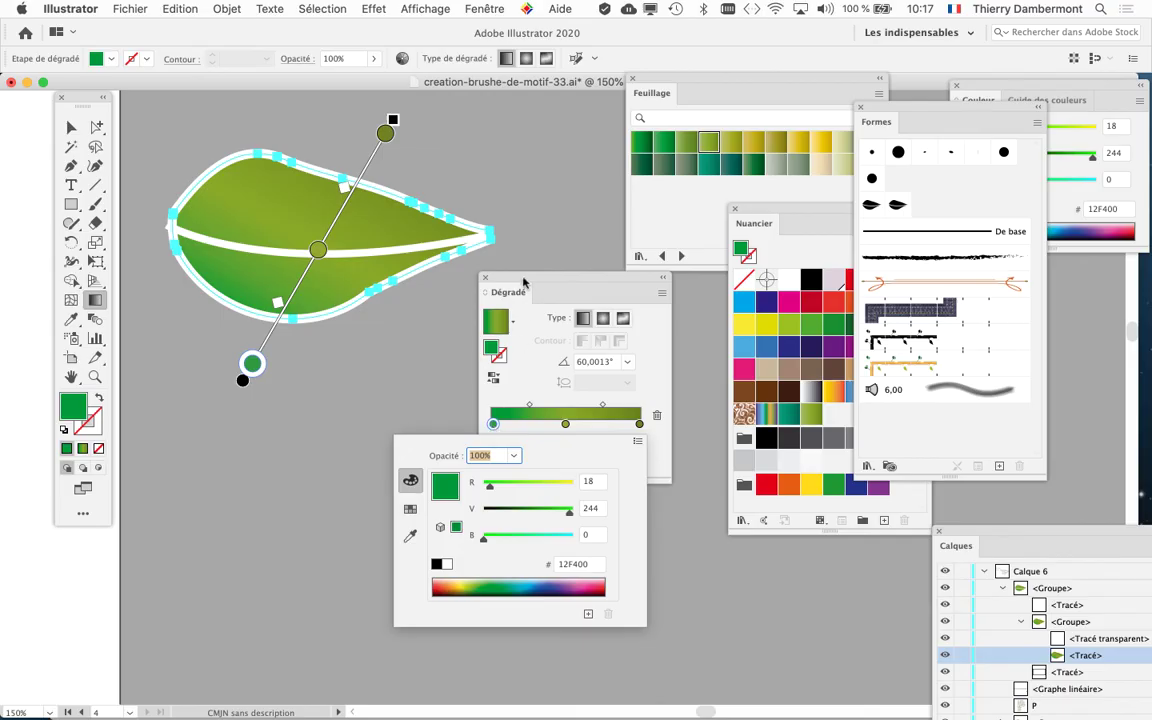
{"action": "left_click", "coordinate": [523, 283]}
{"action": "left_click_drag", "start_coordinate": [527, 278], "coordinate": [555, 93]}
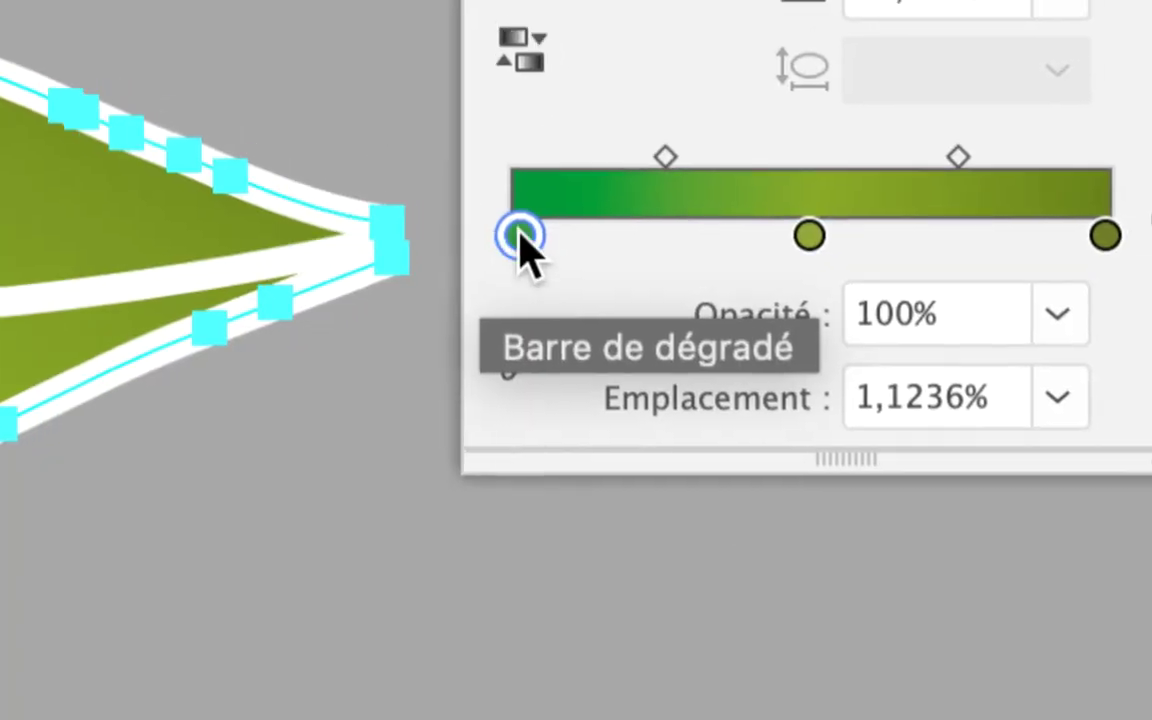
Step: Set the first stop to pink F706E0 (R 247, G 6, B 224)
{"action": "double_click", "coordinate": [517, 238]}
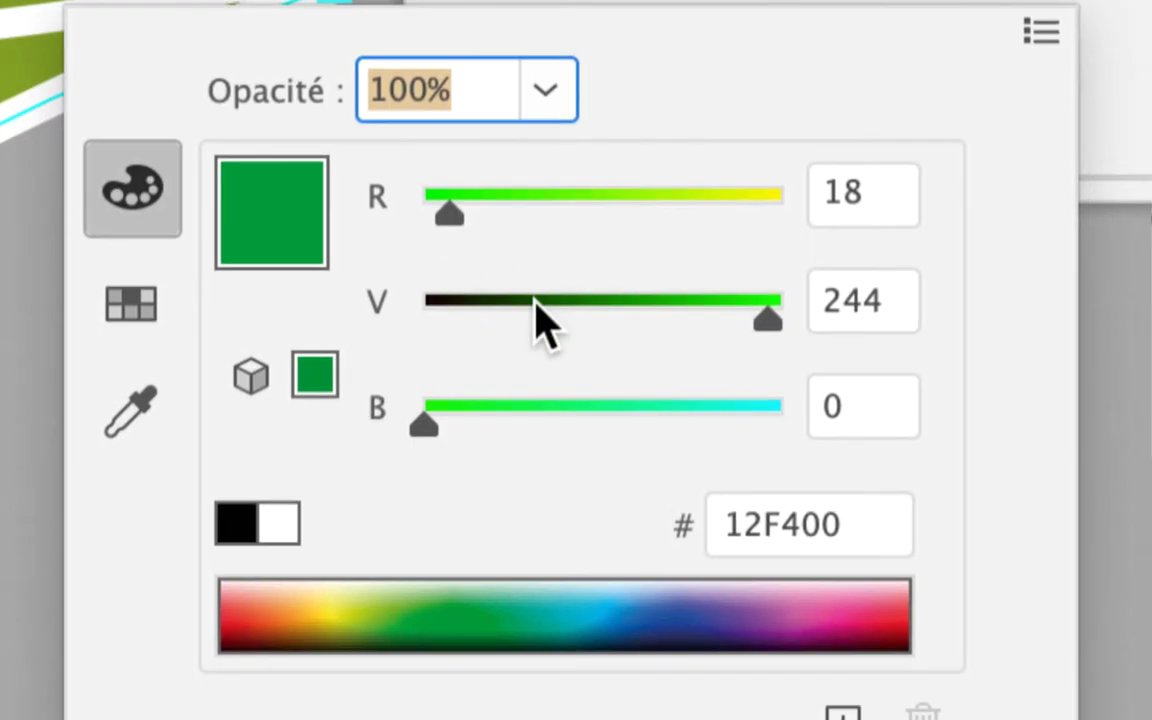
{"action": "mouse_move", "coordinate": [640, 316]}
{"action": "left_mouse_down"}
{"action": "mouse_move", "coordinate": [575, 316]}
{"action": "mouse_move", "coordinate": [534, 288]}
{"action": "left_mouse_up"}
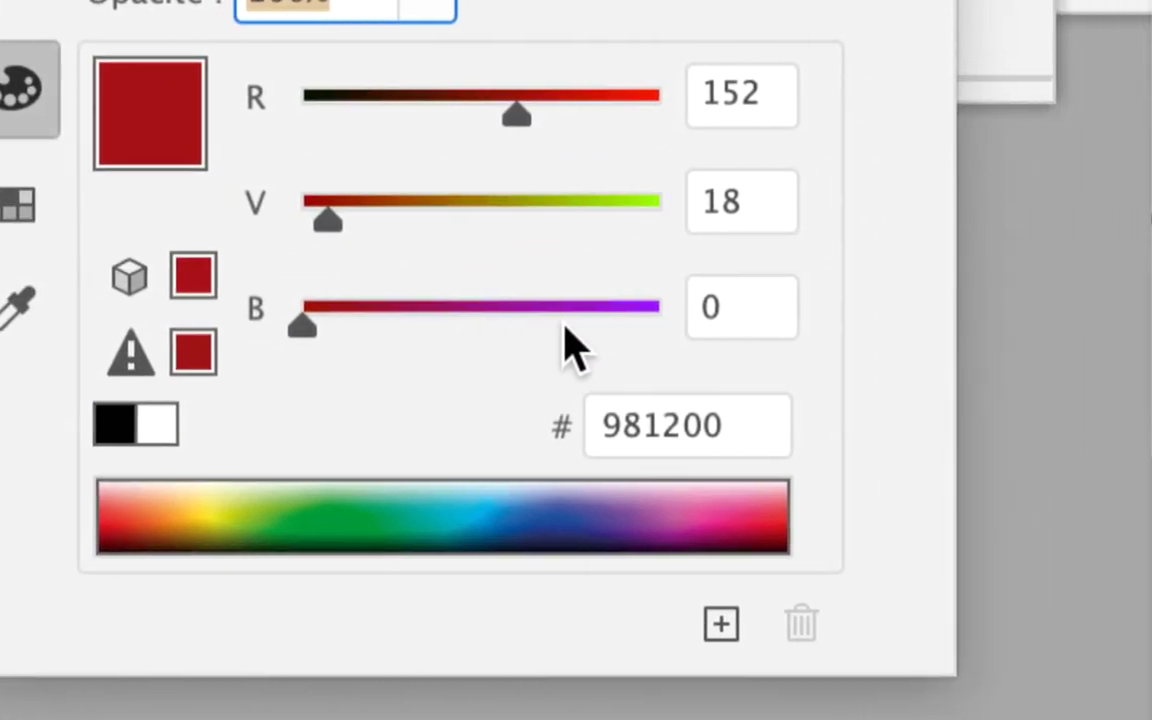
{"action": "left_click", "coordinate": [635, 470]}
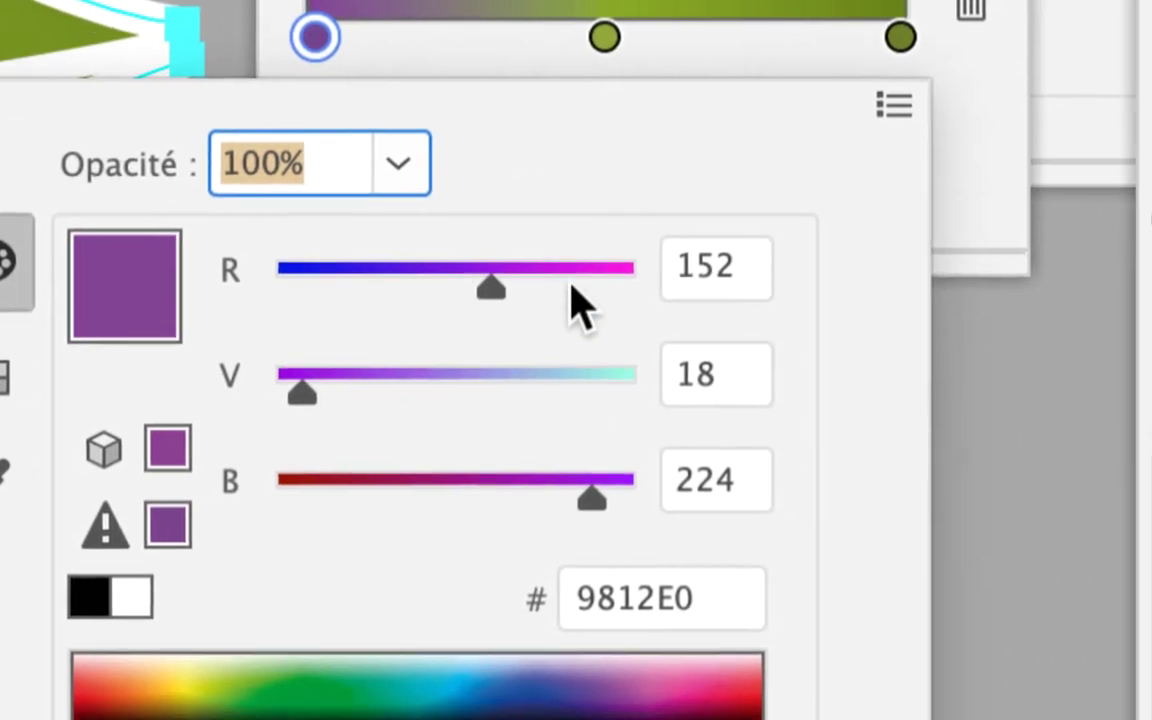
{"action": "mouse_move", "coordinate": [491, 285]}
{"action": "left_mouse_down"}
{"action": "mouse_move", "coordinate": [578, 300]}
{"action": "mouse_move", "coordinate": [512, 305]}
{"action": "left_mouse_up"}
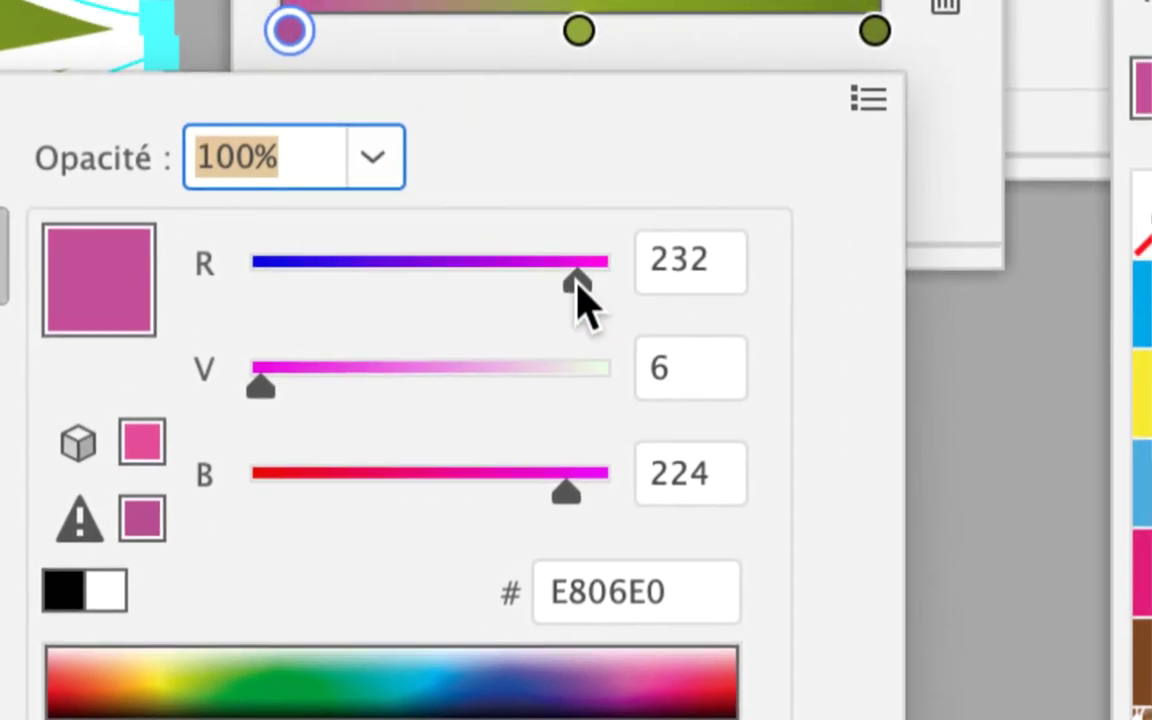
{"action": "left_click_drag", "start_coordinate": [578, 288], "coordinate": [584, 290]}
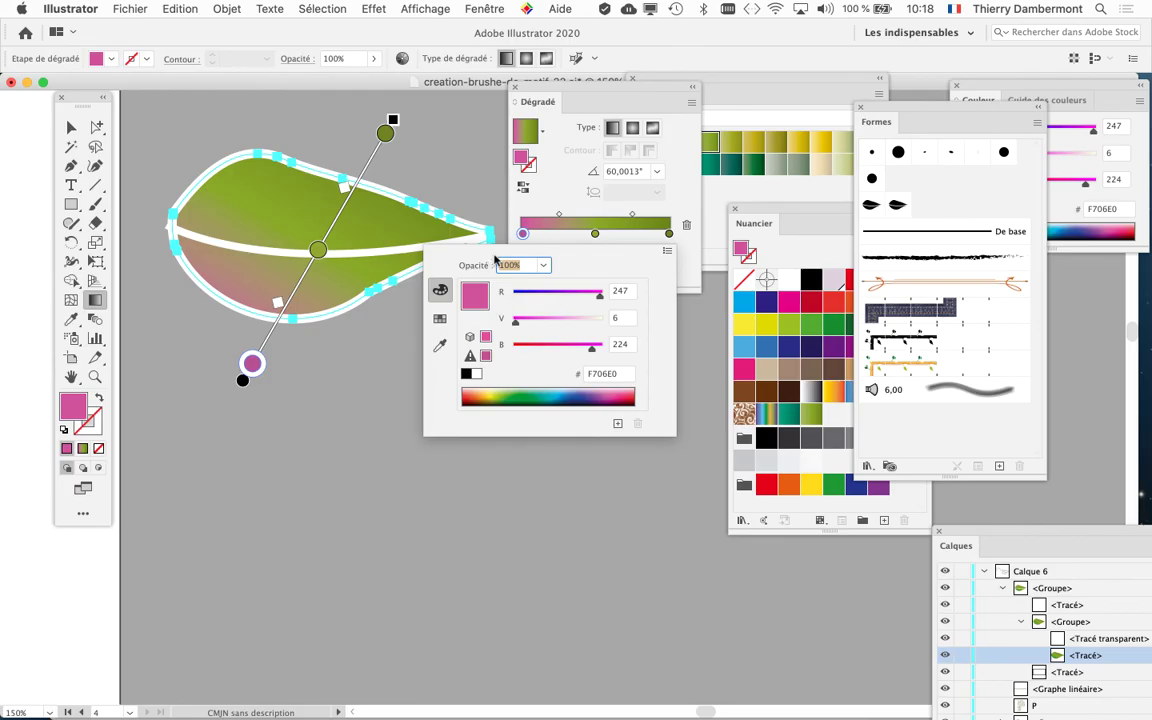
Step: Change the document colour mode from CMYK to RGB (Couleurs RVB) via the File menu
{"action": "left_click", "coordinate": [131, 8]}
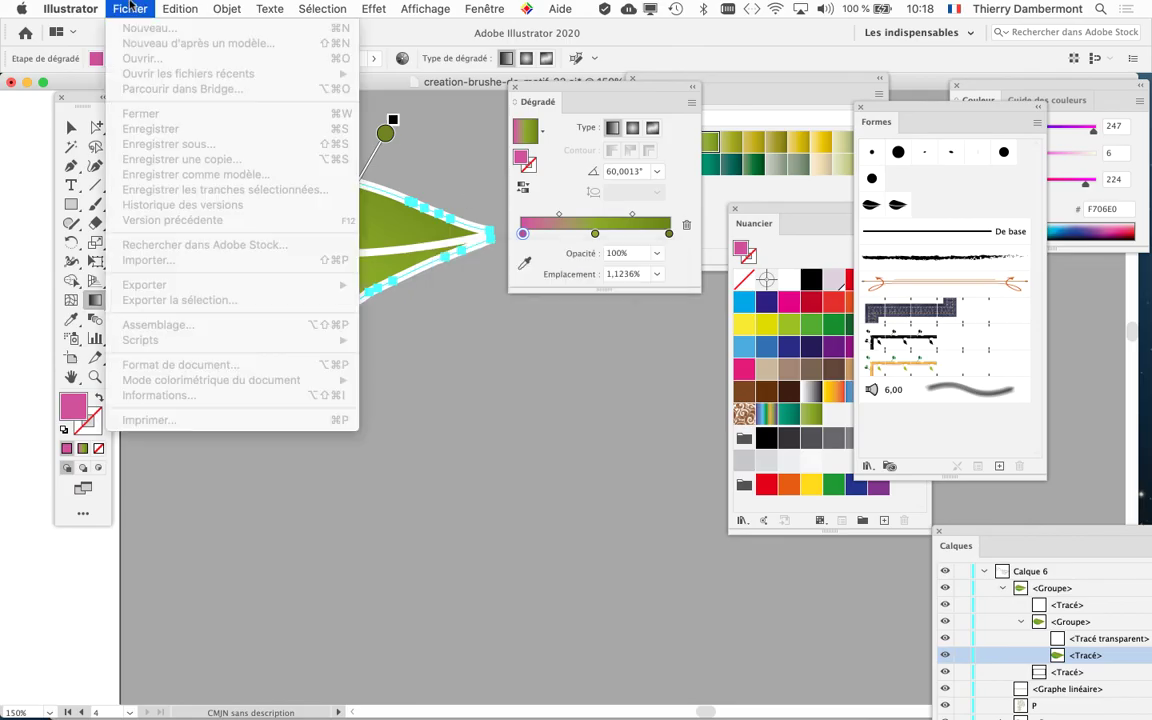
{"action": "left_click", "coordinate": [131, 8]}
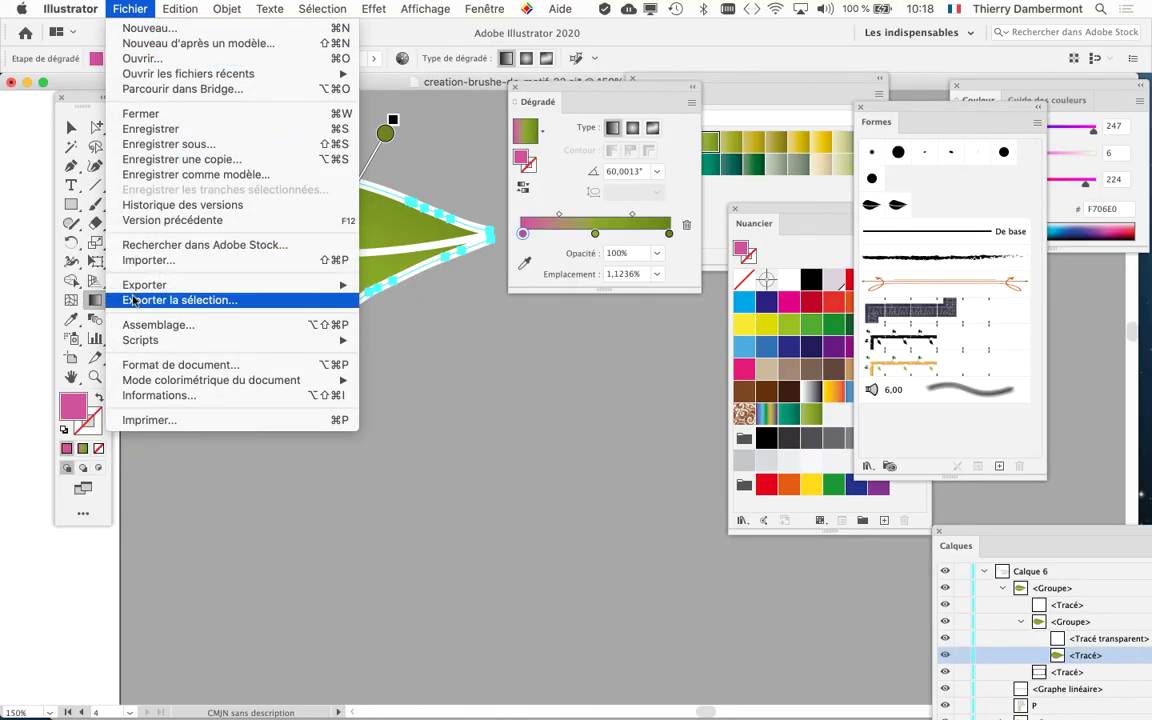
{"action": "mouse_move", "coordinate": [211, 380]}
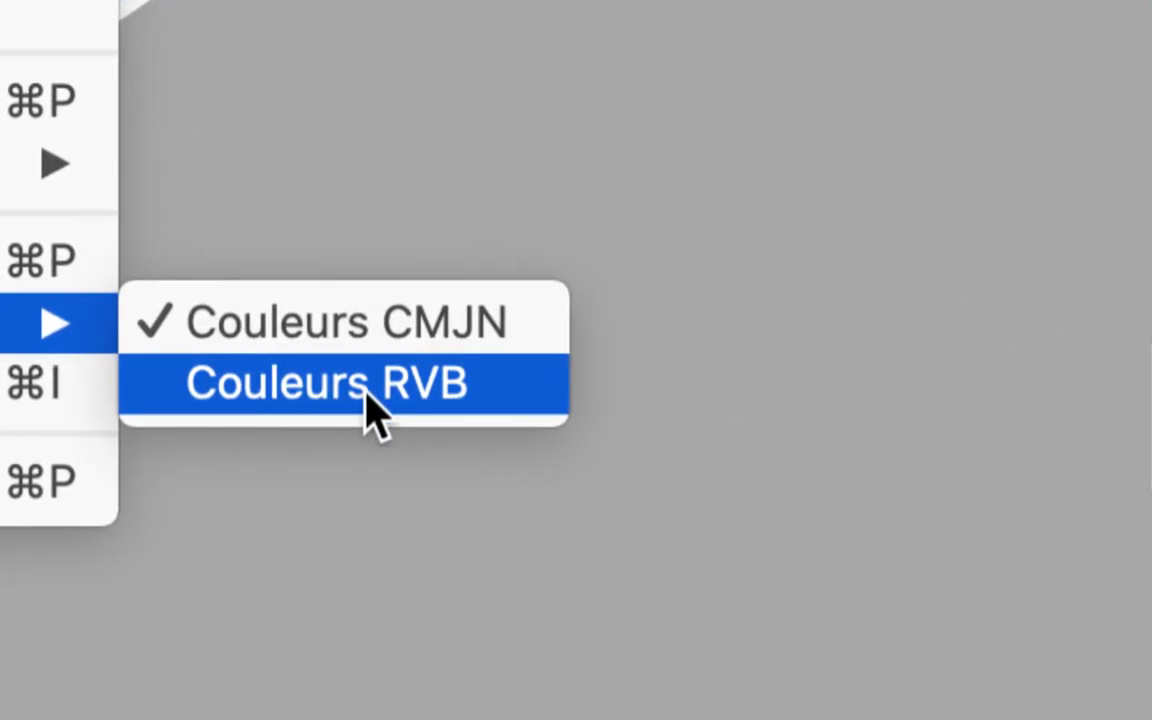
{"action": "left_click", "coordinate": [367, 393]}
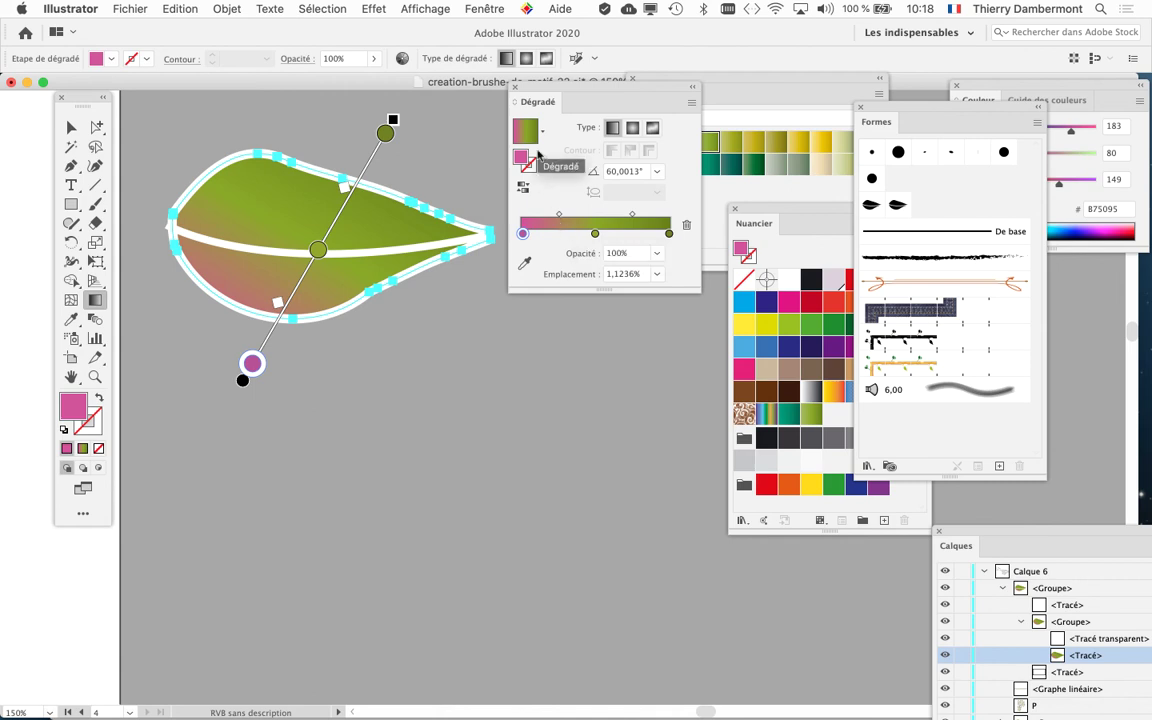
Step: Set the first gradient stop to R 242, B 248, making it magenta pink F250F8
{"action": "left_click_drag", "start_coordinate": [548, 101], "coordinate": [535, 138]}
{"action": "left_click_drag", "start_coordinate": [644, 79], "coordinate": [746, 112]}
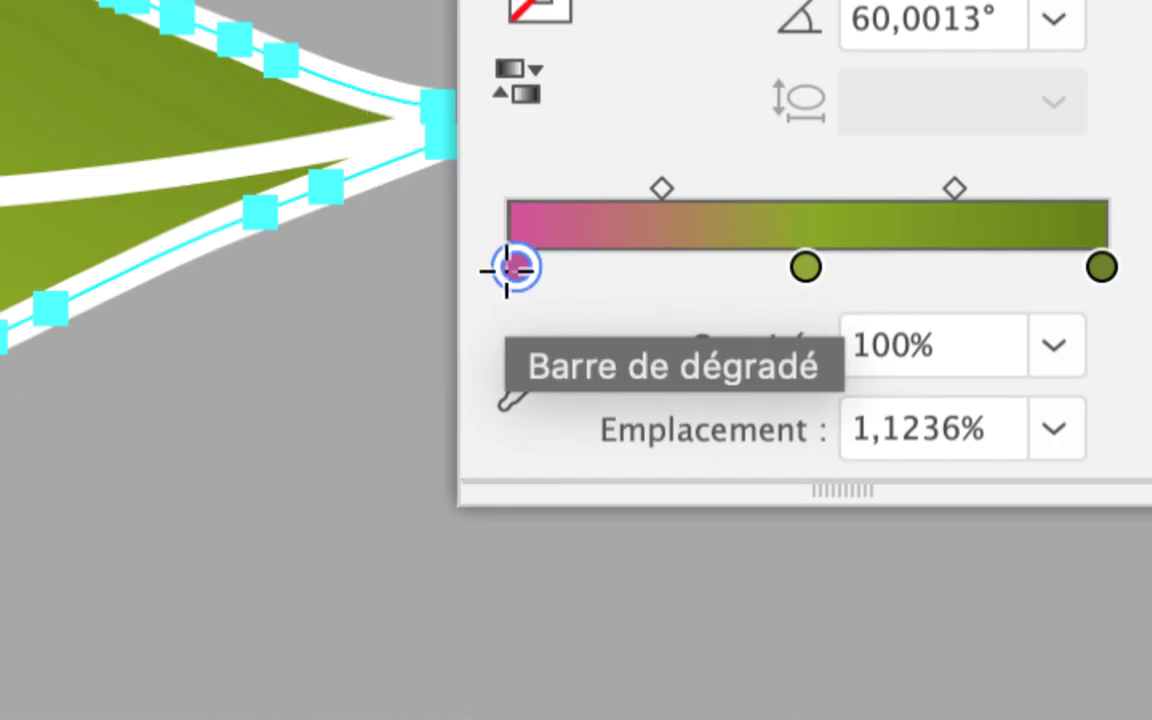
{"action": "double_click", "coordinate": [512, 267]}
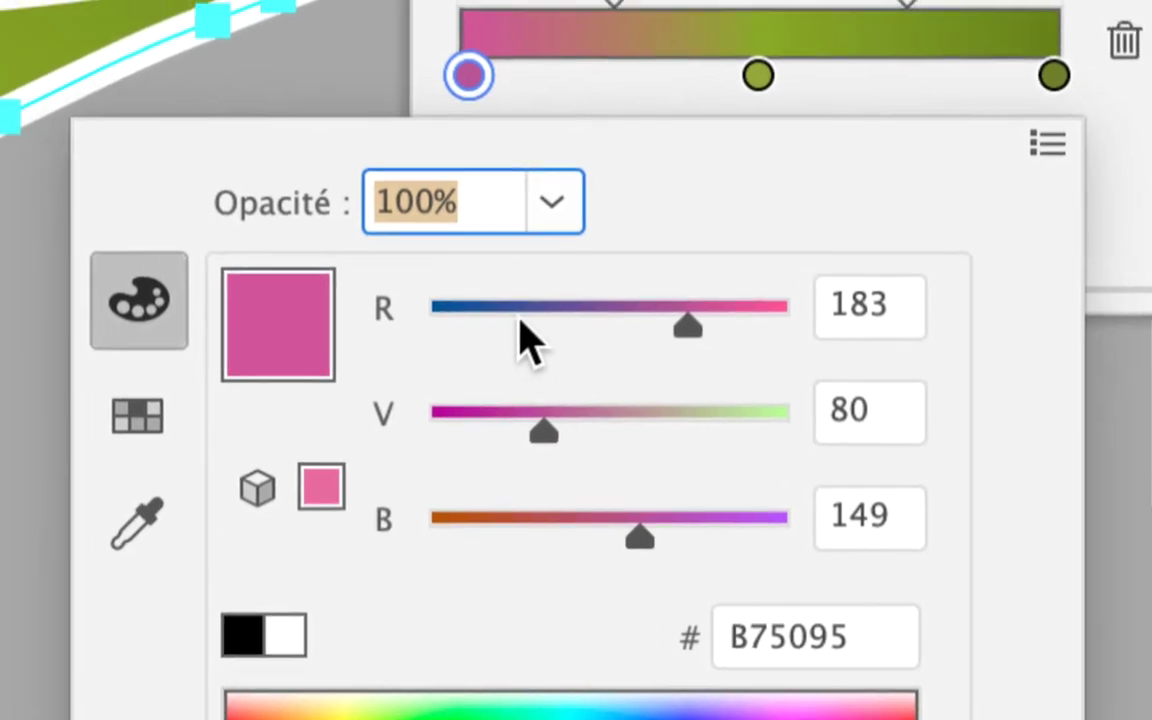
{"action": "left_click", "coordinate": [466, 318]}
{"action": "left_click", "coordinate": [762, 318]}
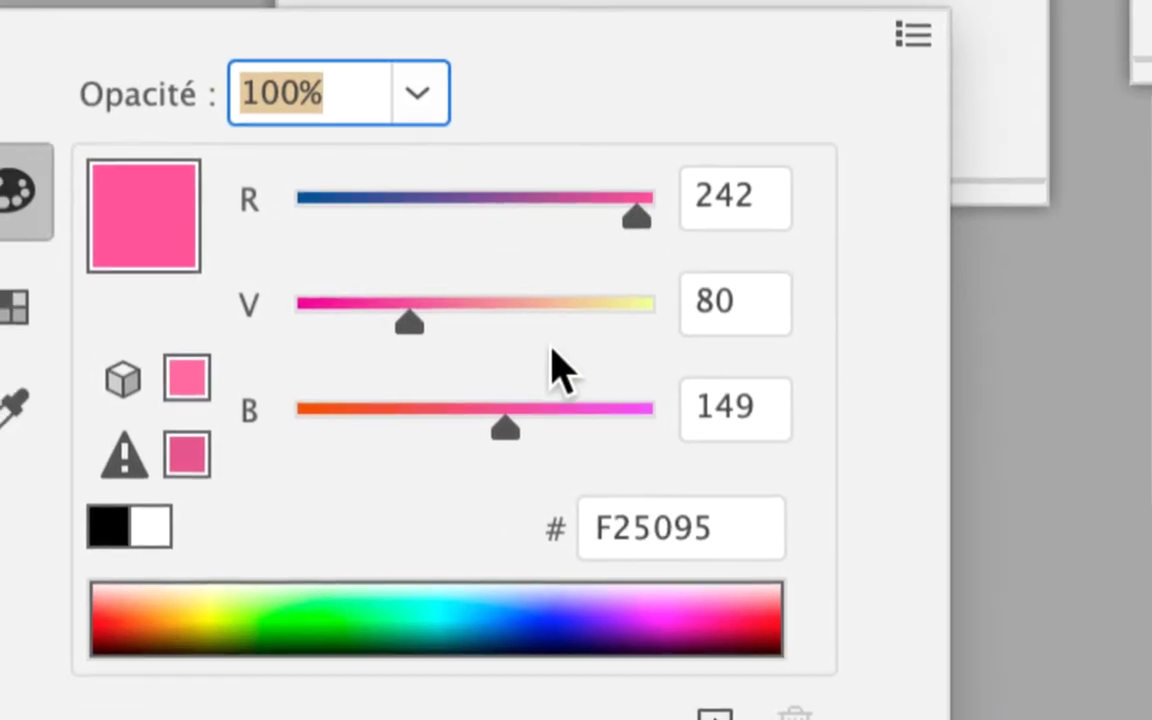
{"action": "left_click", "coordinate": [597, 357]}
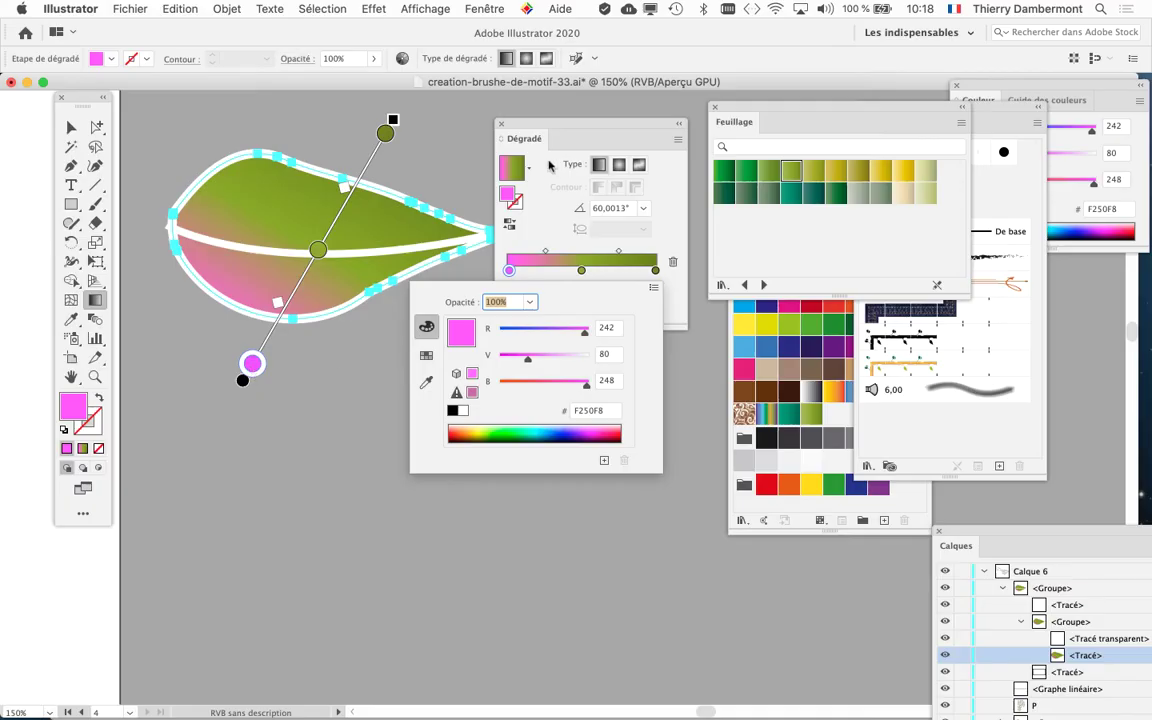
Step: Redraw the leaf gradient at about 21°, pink bottom-left to green top-right, and shift the middle stop
{"action": "left_click_drag", "start_coordinate": [540, 124], "coordinate": [630, 124]}
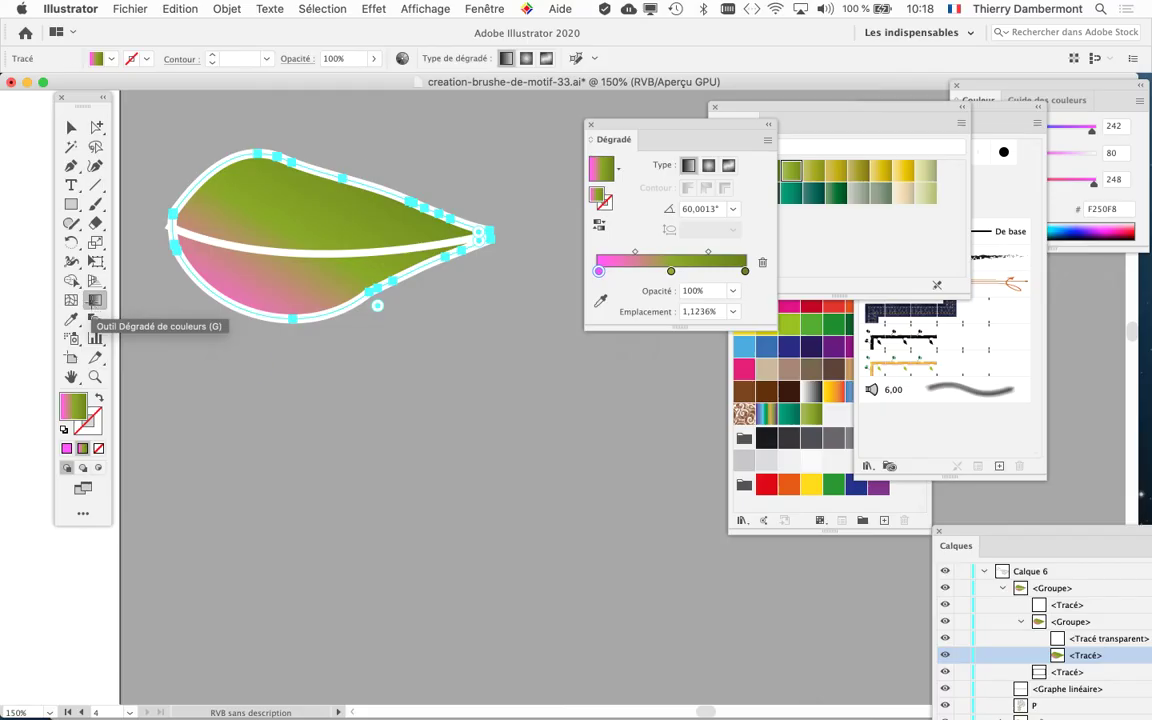
{"action": "left_click", "coordinate": [95, 299]}
{"action": "left_click_drag", "start_coordinate": [244, 145], "coordinate": [375, 291]}
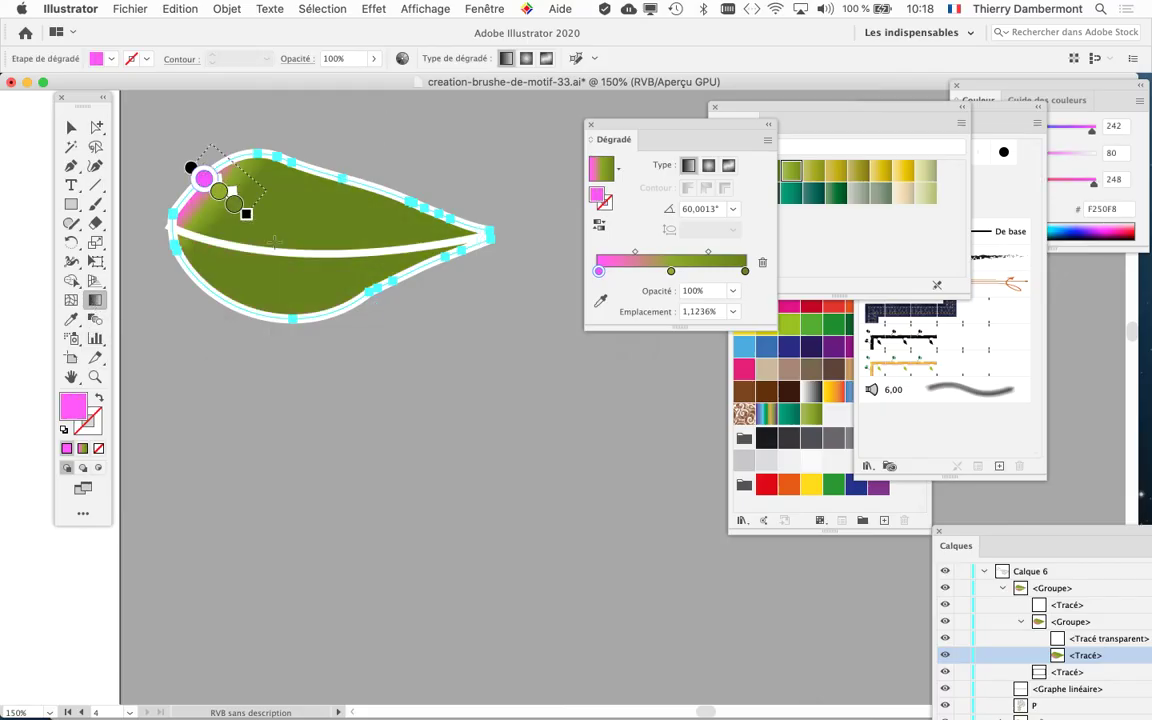
{"action": "left_click_drag", "start_coordinate": [423, 356], "coordinate": [237, 121]}
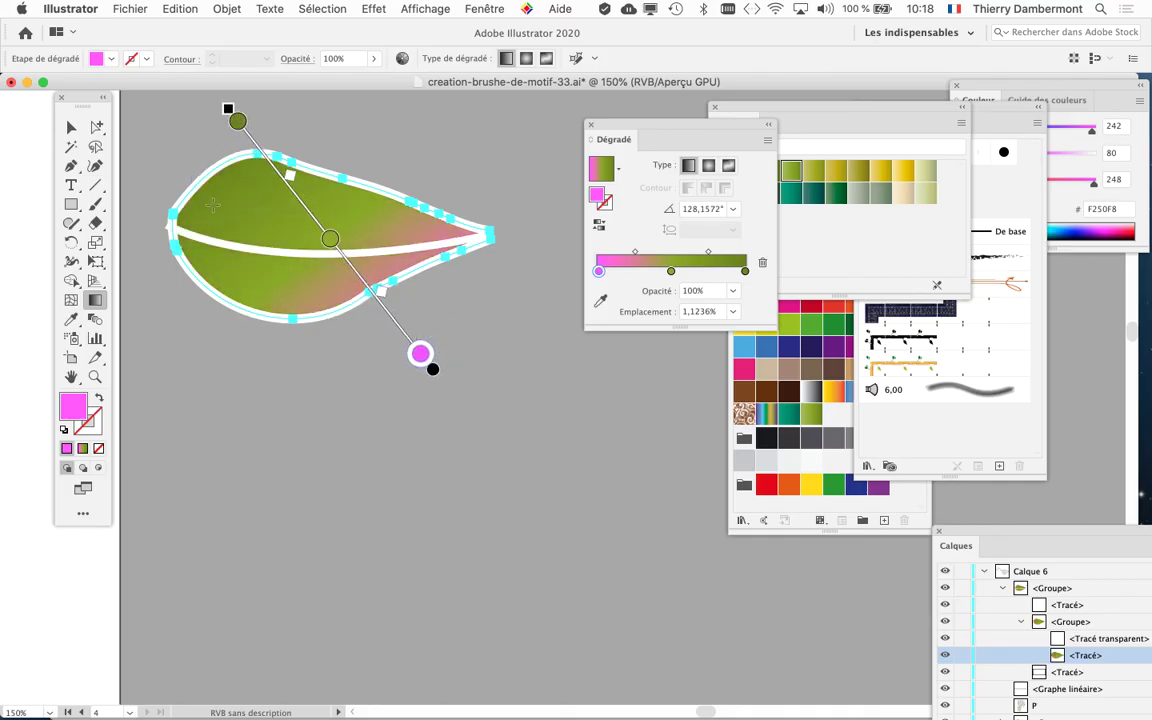
{"action": "mouse_move", "coordinate": [198, 293]}
{"action": "left_mouse_down"}
{"action": "mouse_move", "coordinate": [405, 150]}
{"action": "mouse_move", "coordinate": [512, 145]}
{"action": "left_mouse_up"}
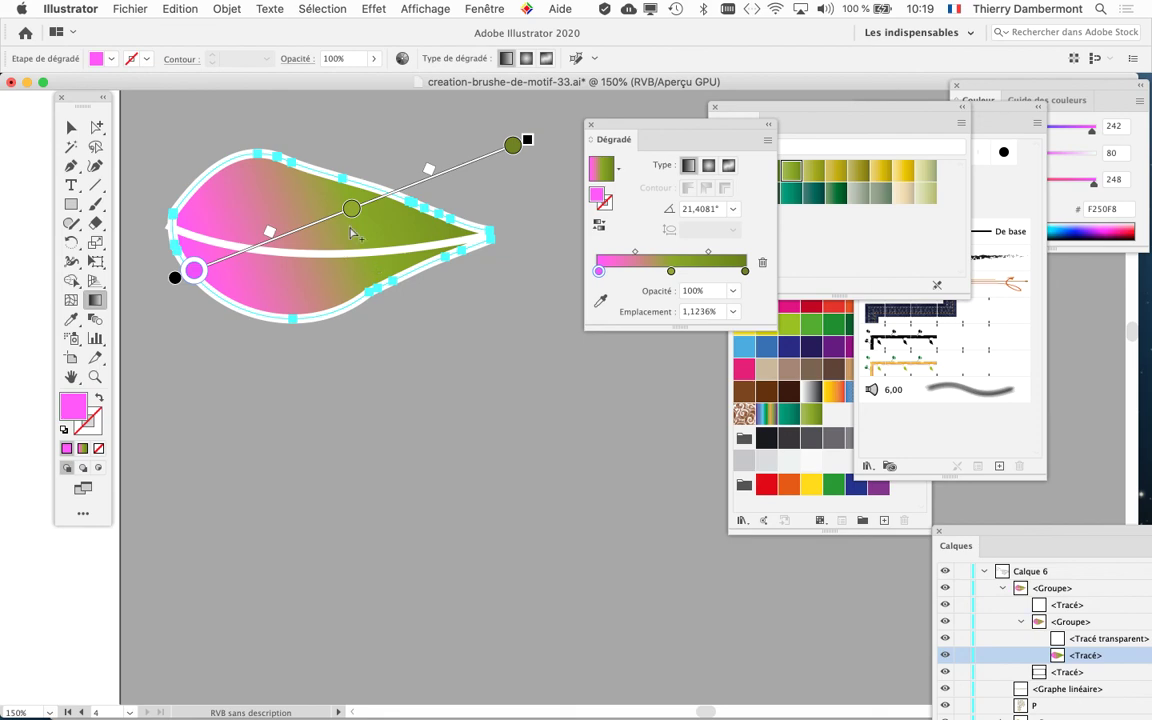
{"action": "left_click_drag", "start_coordinate": [352, 213], "coordinate": [212, 254]}
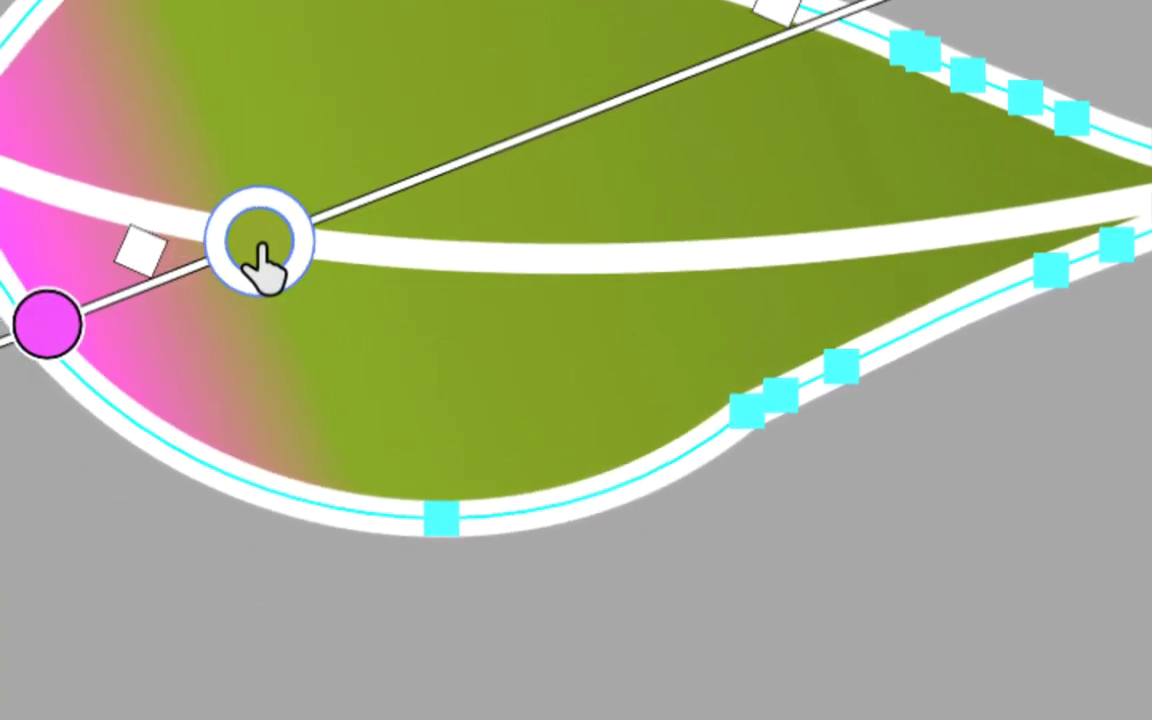
{"action": "left_click_drag", "start_coordinate": [300, 236], "coordinate": [338, 215]}
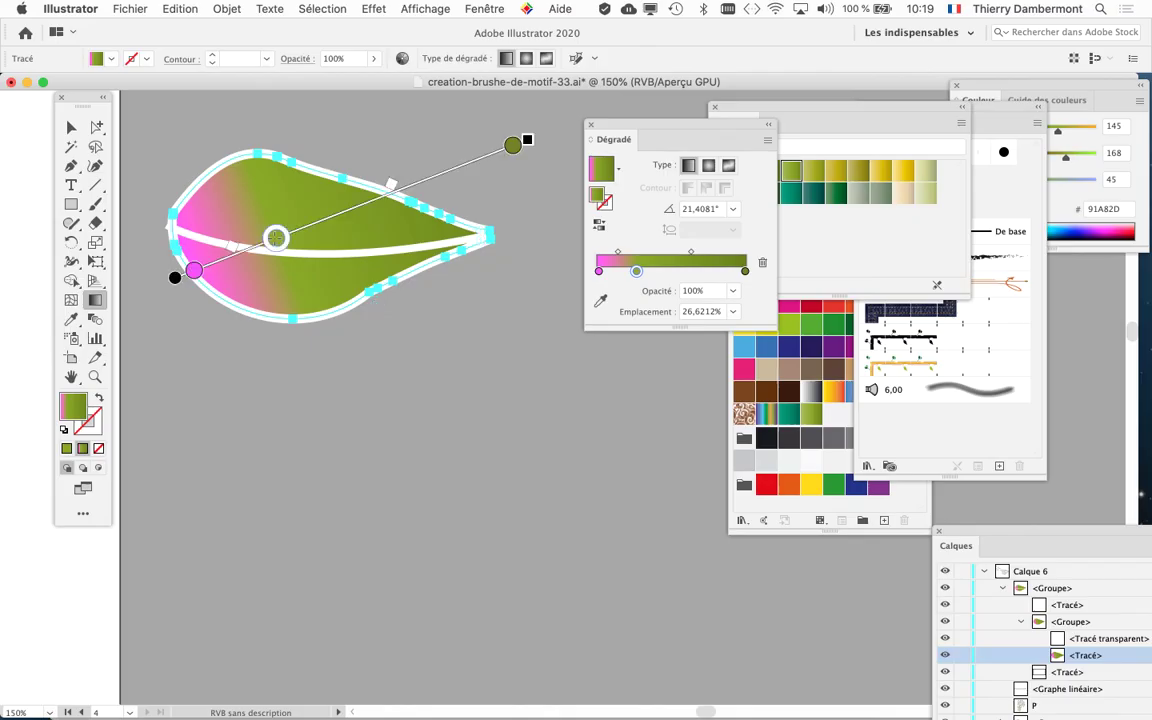
{"action": "left_click", "coordinate": [276, 237]}
Step: Move the middle green stop to a location of 64.79% in the Gradient panel
{"action": "left_click", "coordinate": [634, 272]}
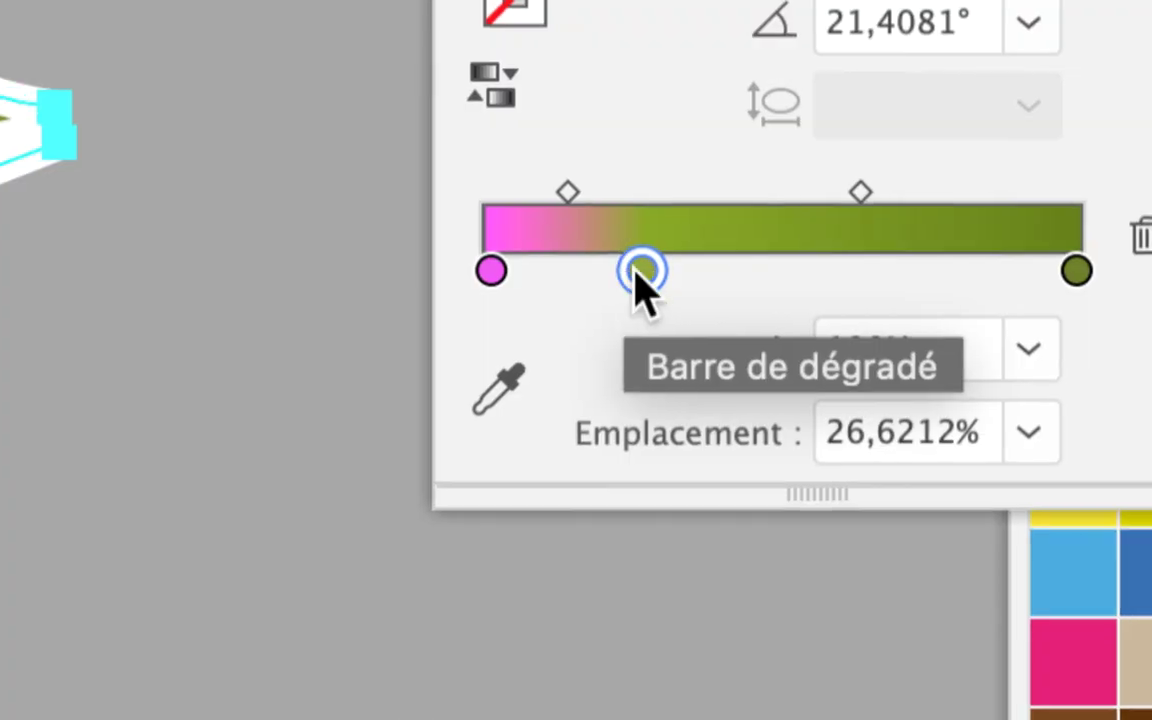
{"action": "left_click_drag", "start_coordinate": [634, 272], "coordinate": [688, 285]}
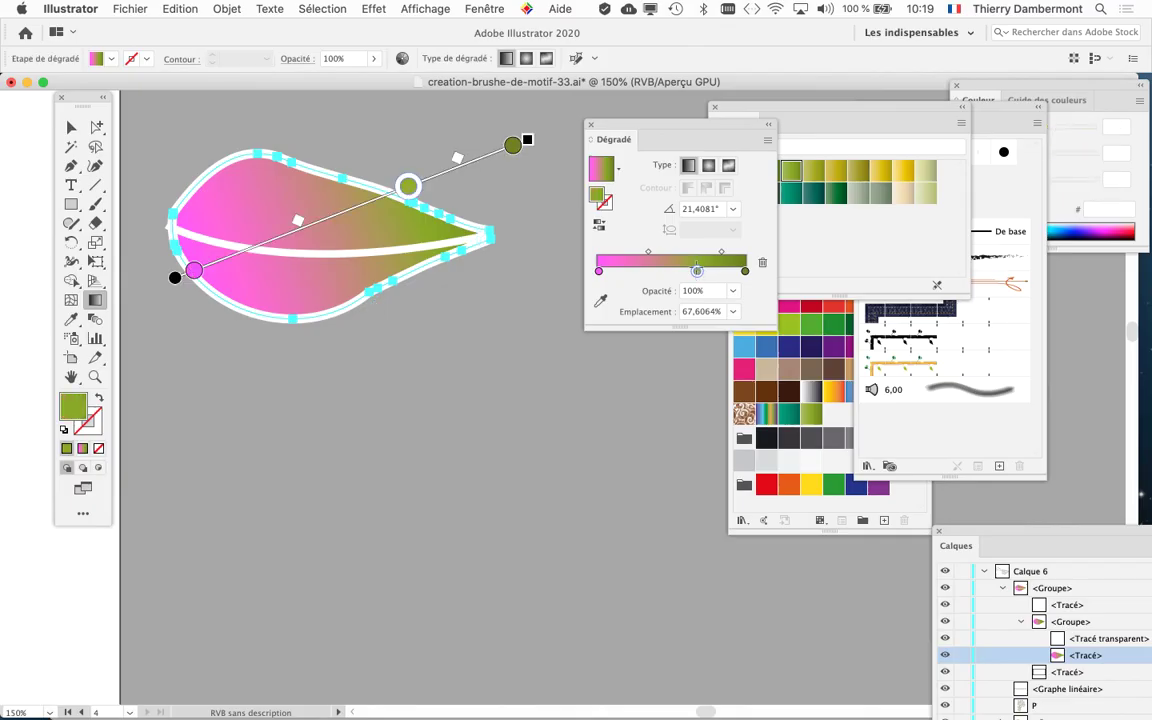
{"action": "mouse_move", "coordinate": [695, 271]}
{"action": "left_mouse_down"}
{"action": "mouse_move", "coordinate": [650, 273]}
{"action": "mouse_move", "coordinate": [692, 272]}
{"action": "left_mouse_up"}
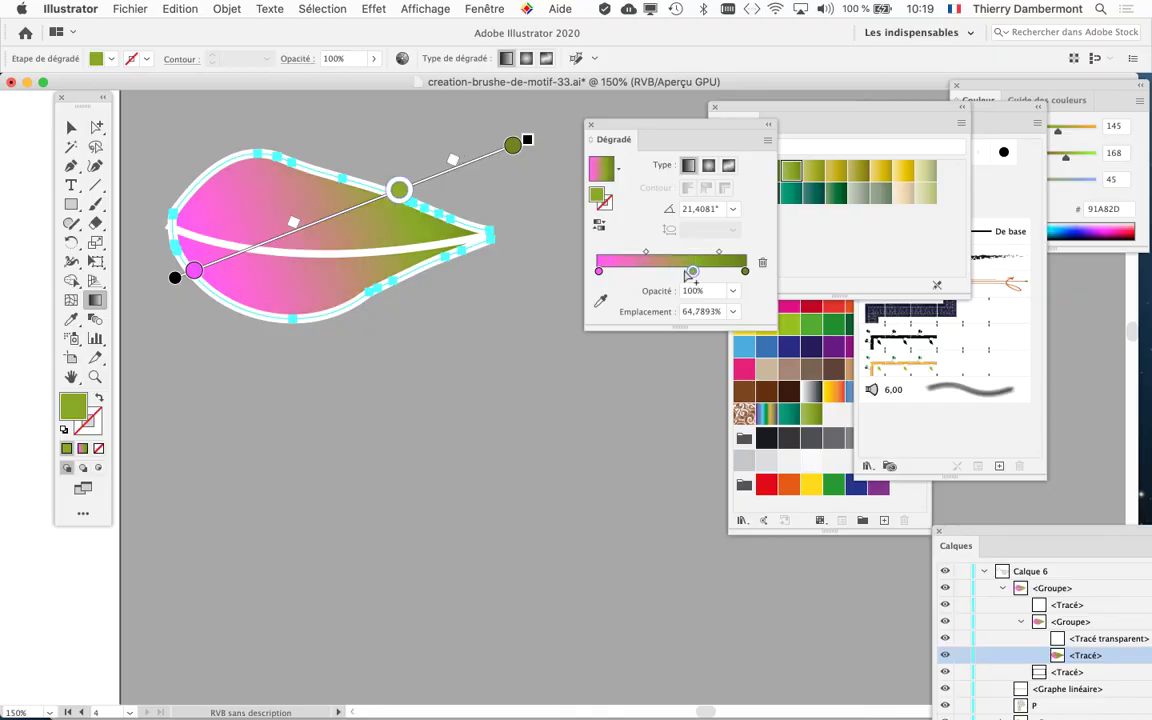
{"action": "left_click_drag", "start_coordinate": [640, 133], "coordinate": [610, 192]}
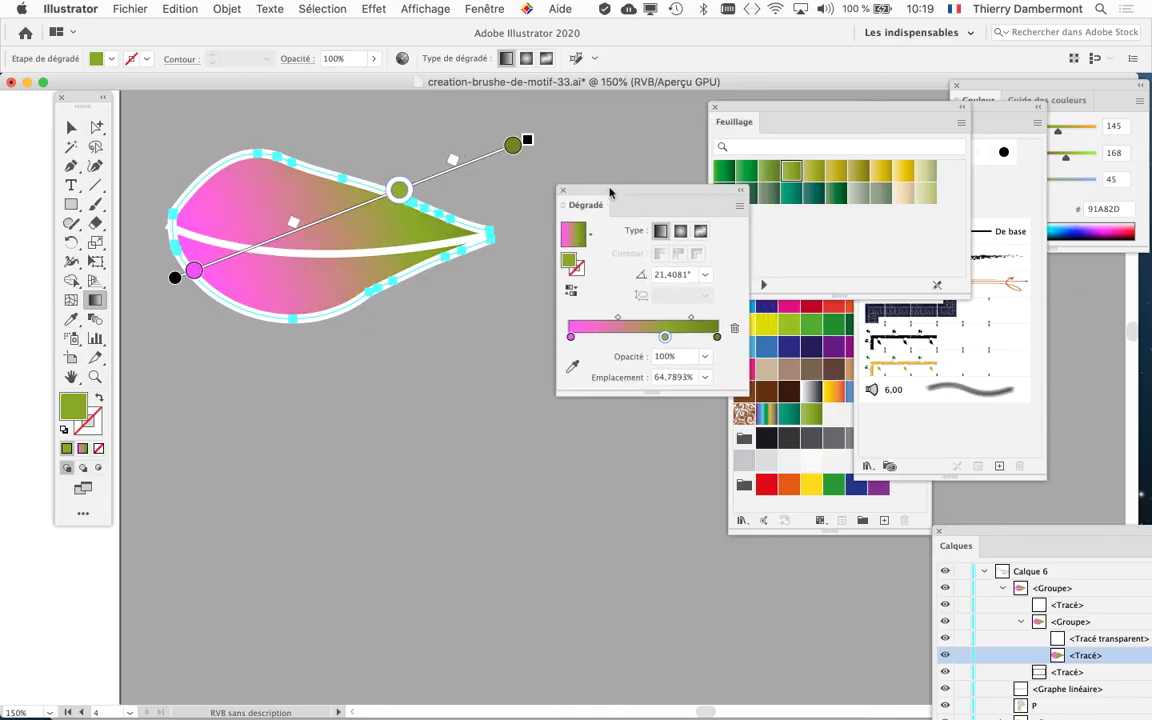